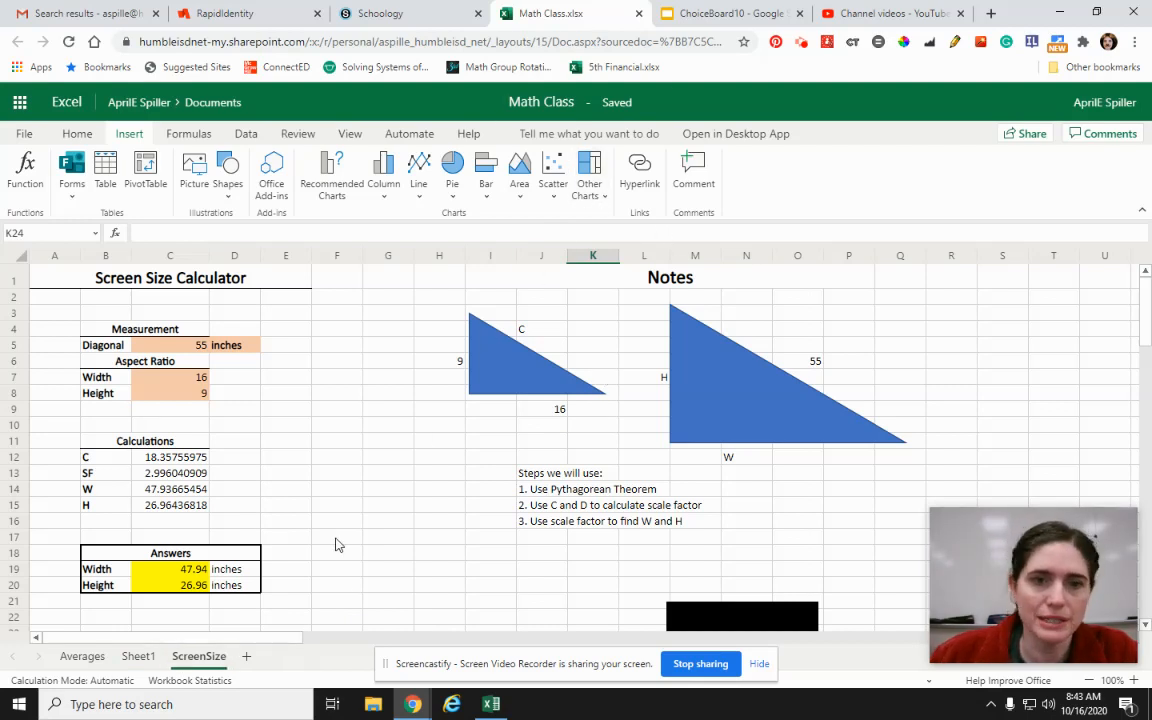
Step: Add a new worksheet to the Math Class workbook and rename it Grades
click(245, 657)
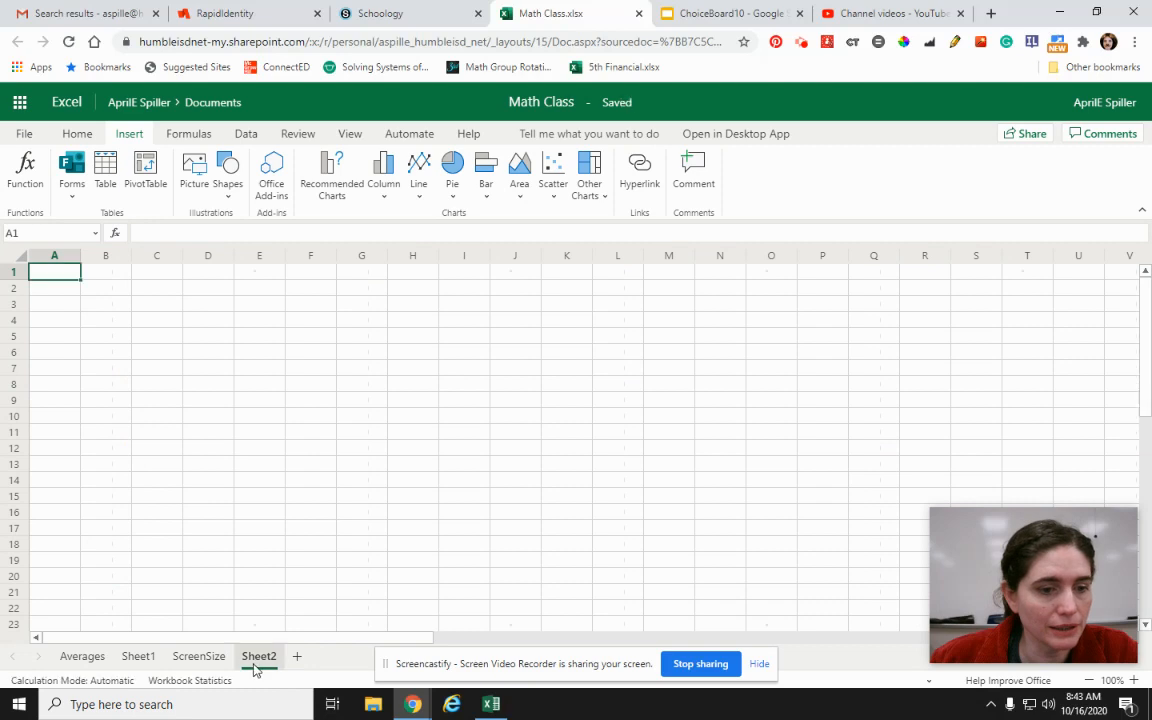
click(254, 666)
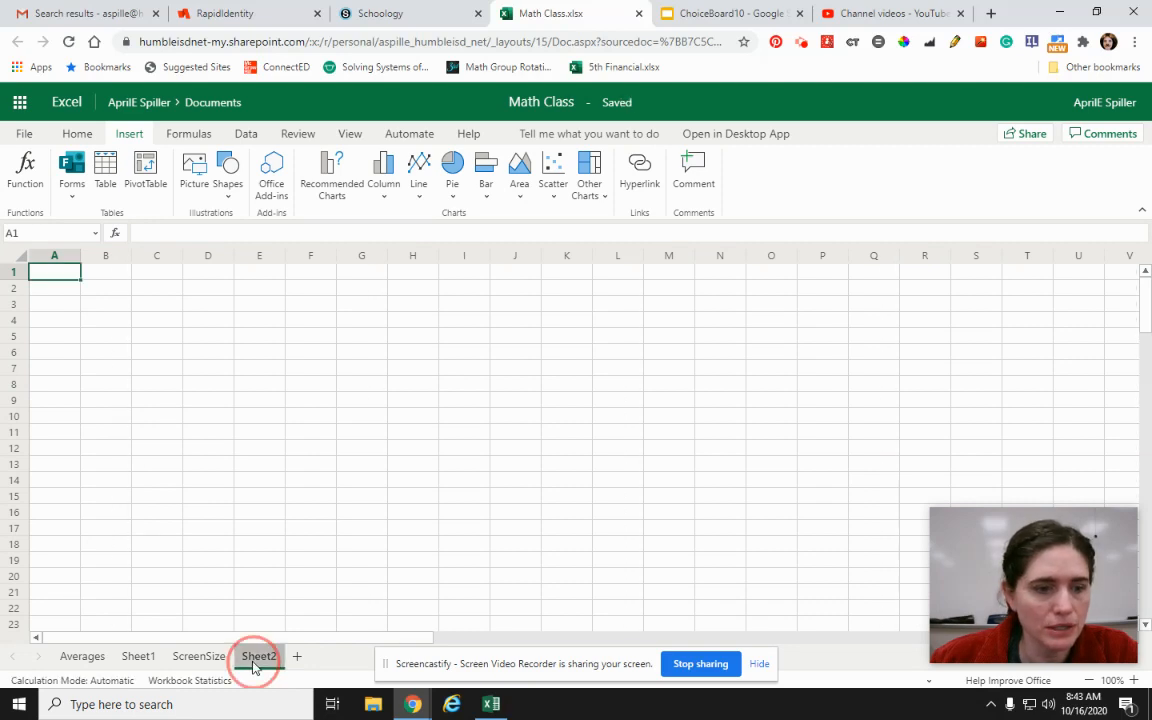
click(310, 521)
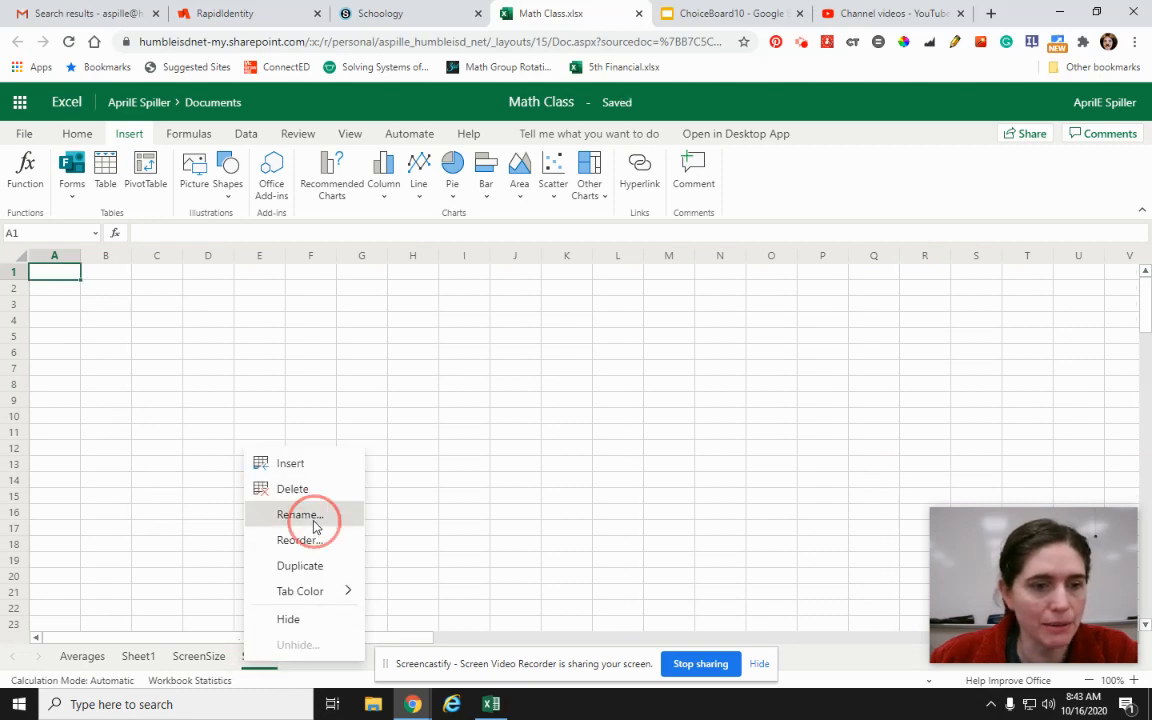
text(Grades)
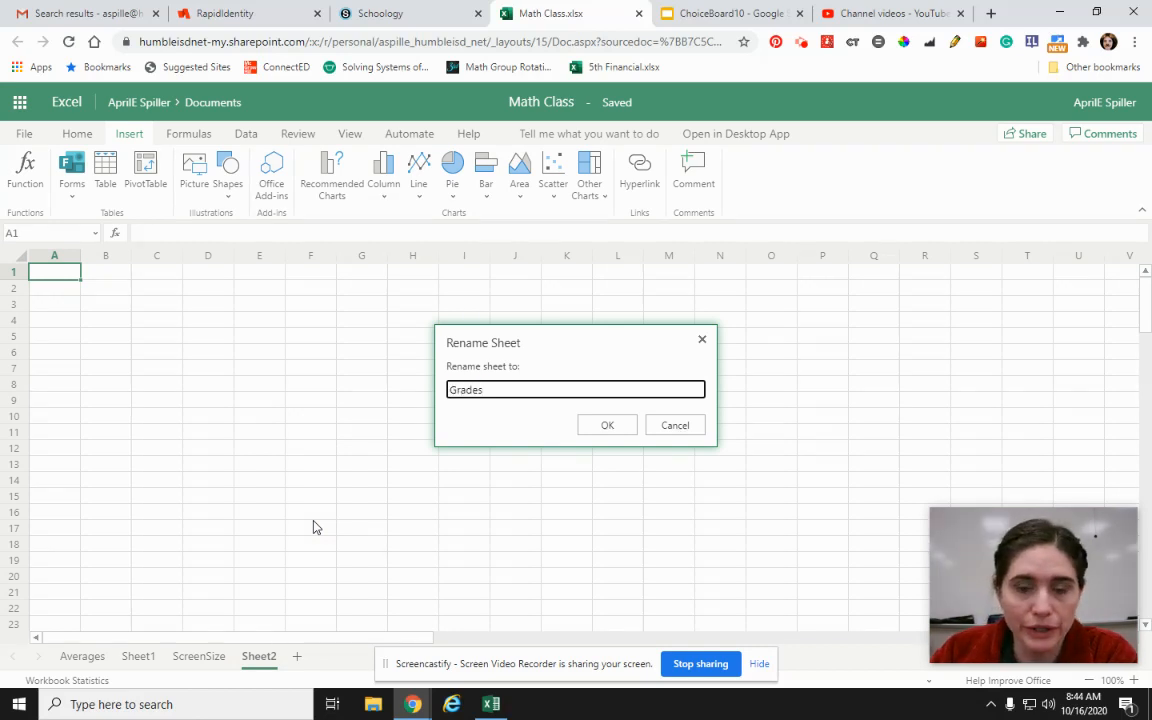
key(Return)
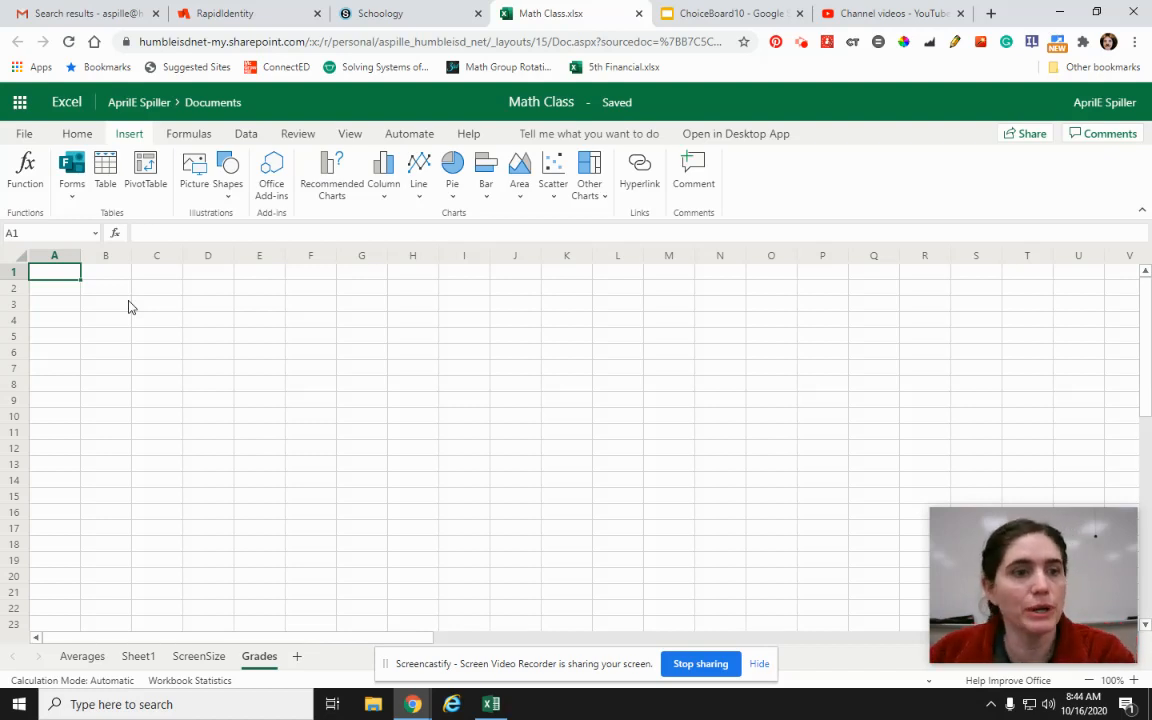
Step: Enter "1st 9 Weeks" in B5 and its weight 40% in C5, widening column B to fit the label
click(119, 338)
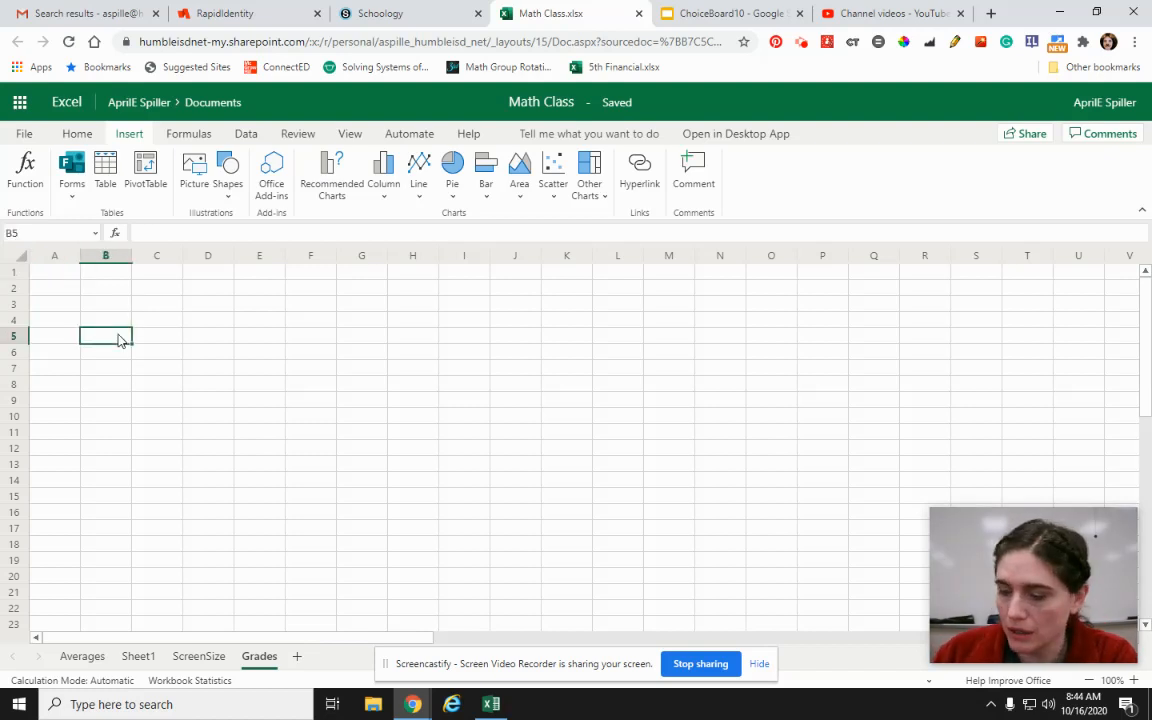
text(1)
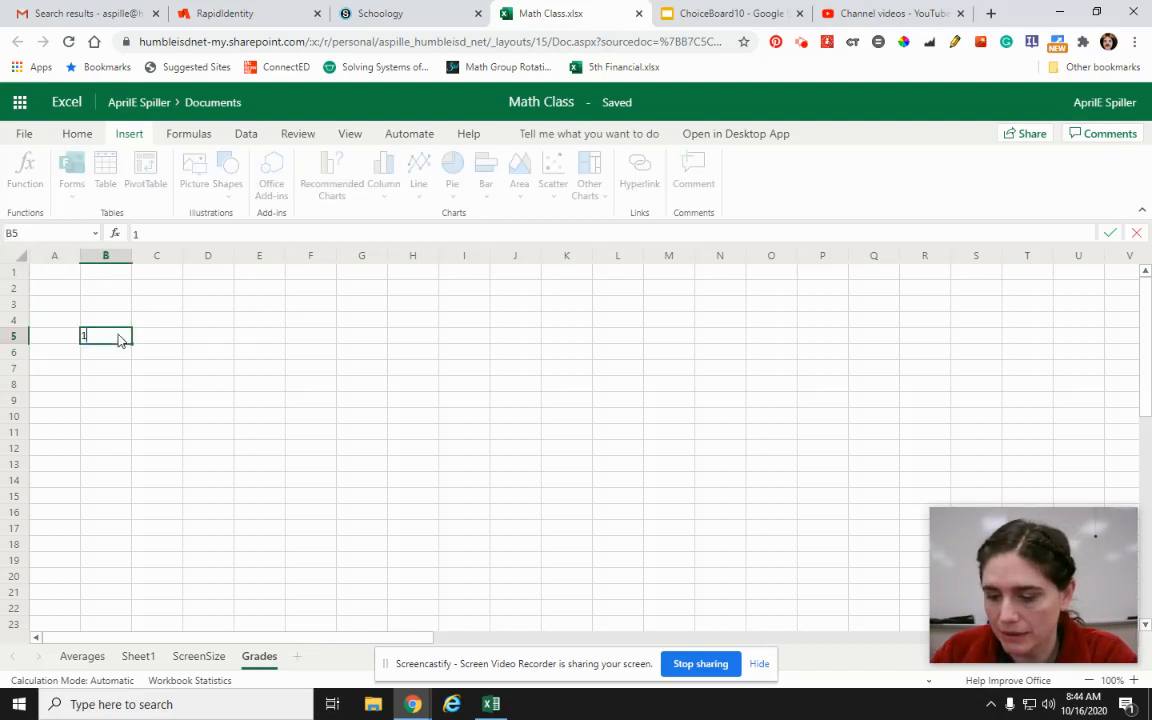
text(st 9 Weeks)
key(Tab)
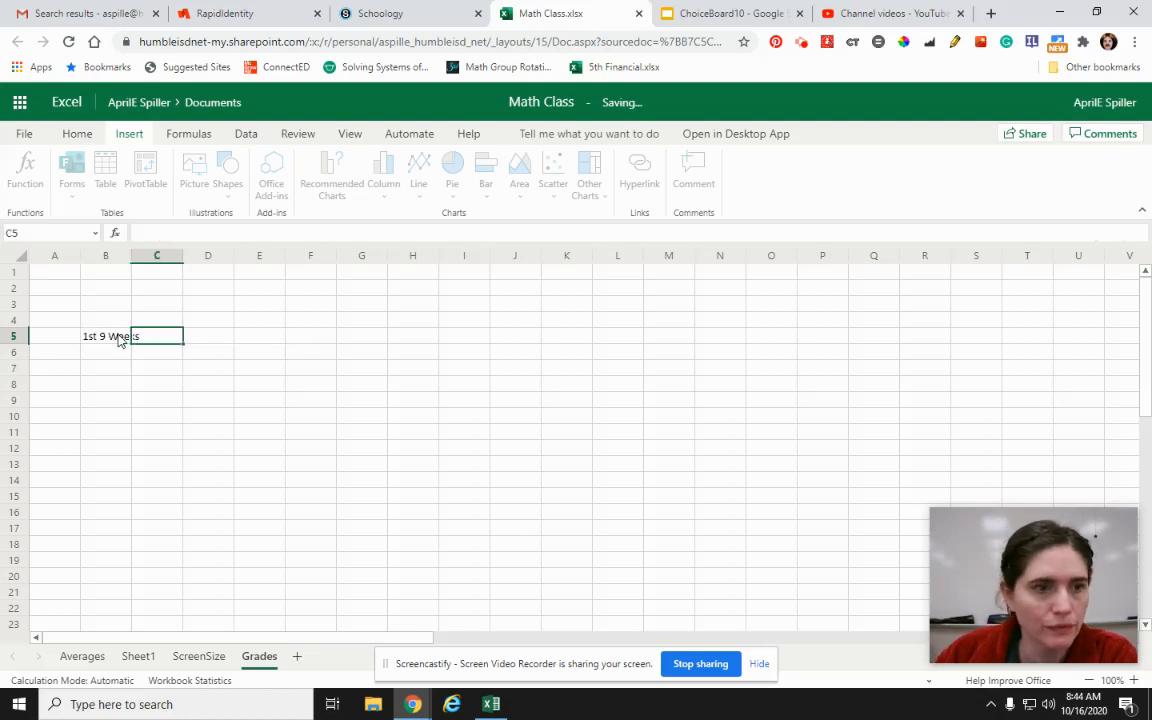
text(40%)
click(127, 257)
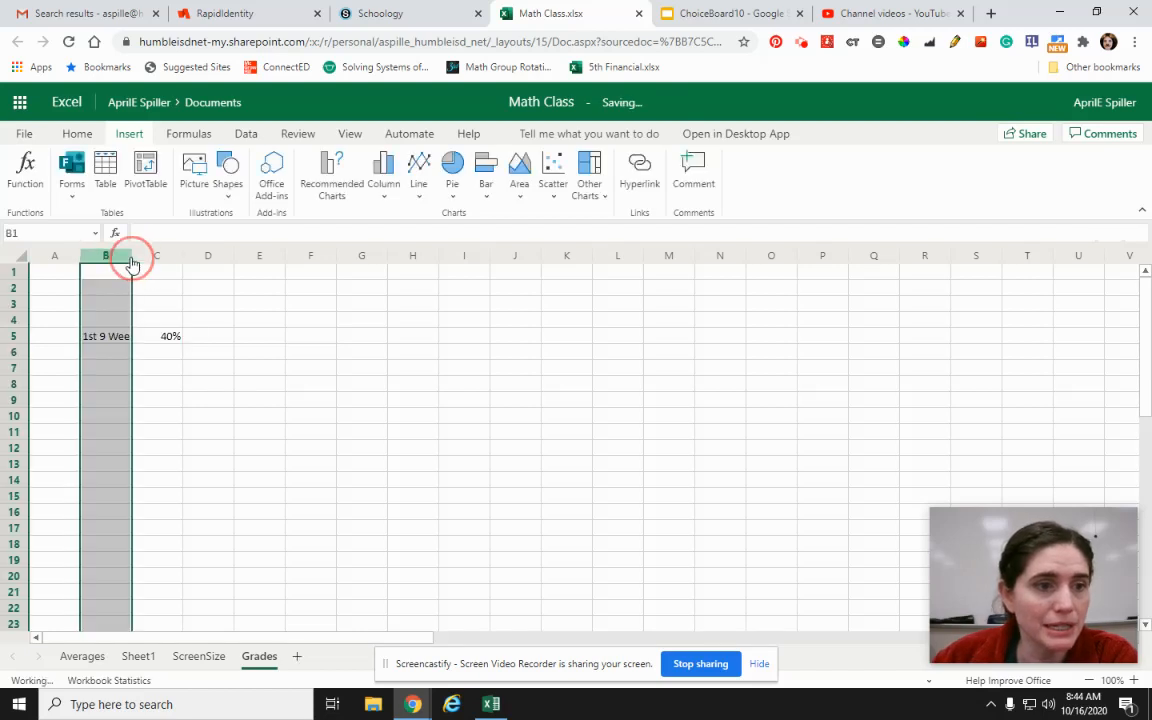
drag(131, 257, 149, 257)
click(190, 383)
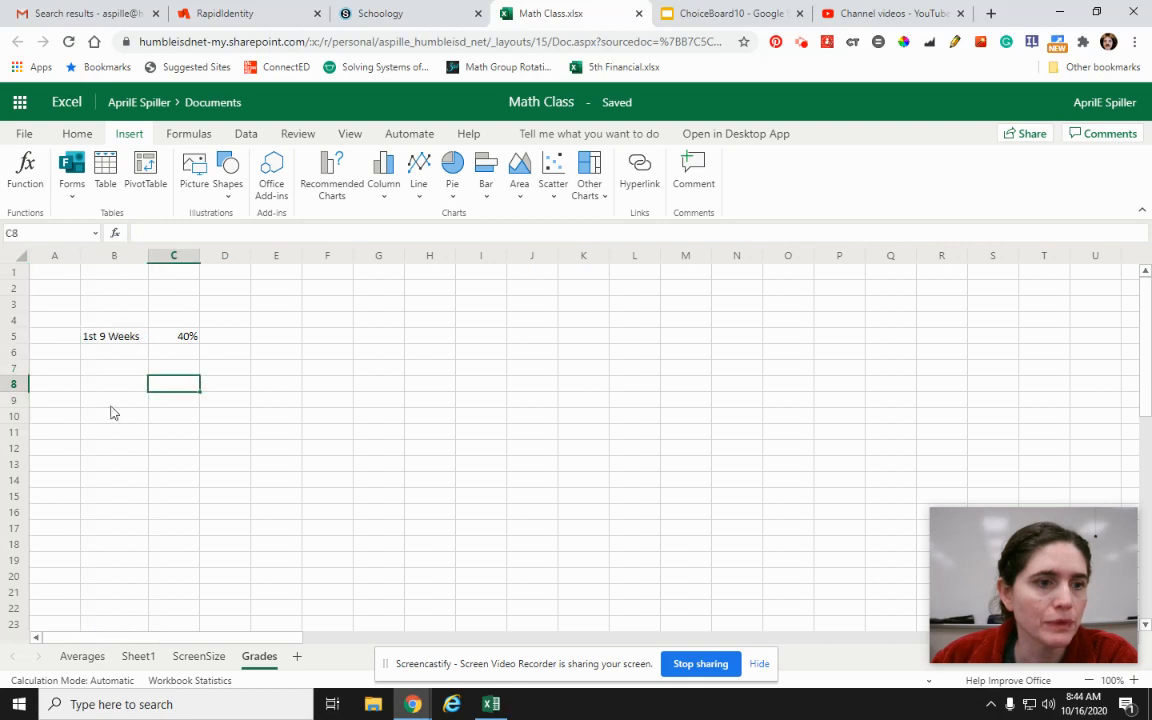
Step: Enter "2nd 9 Weeks" in B6 with a weight of 40% in C6
click(115, 355)
text(2)
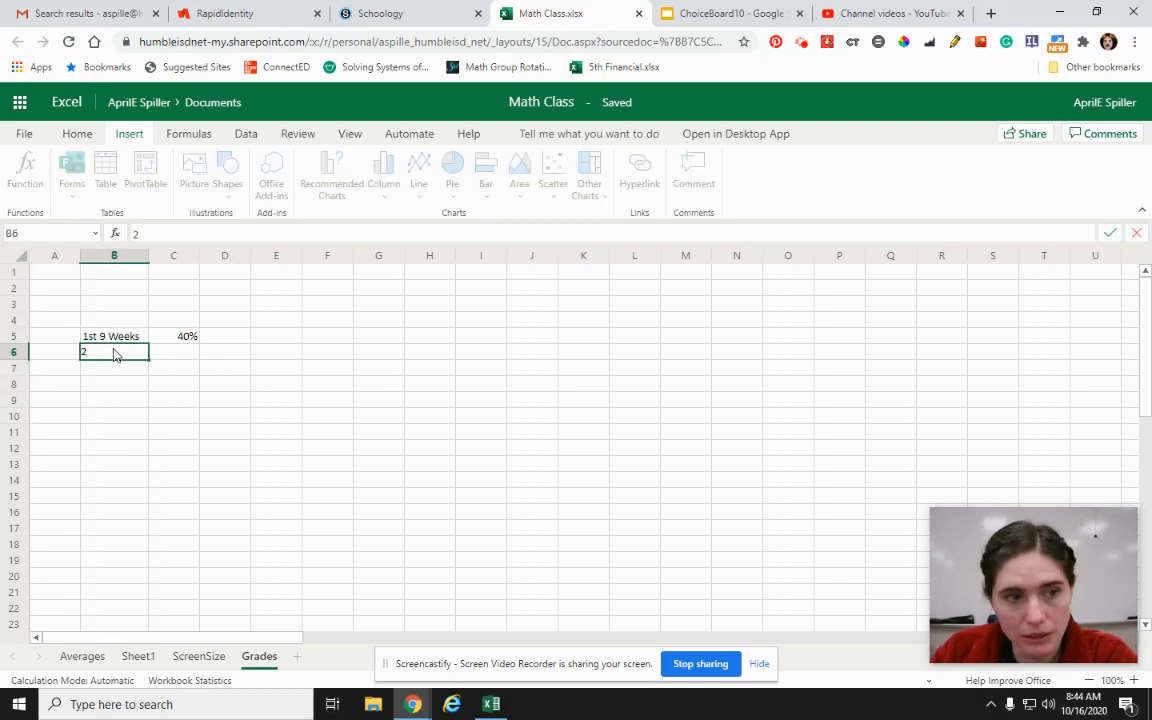
text(nd 9)
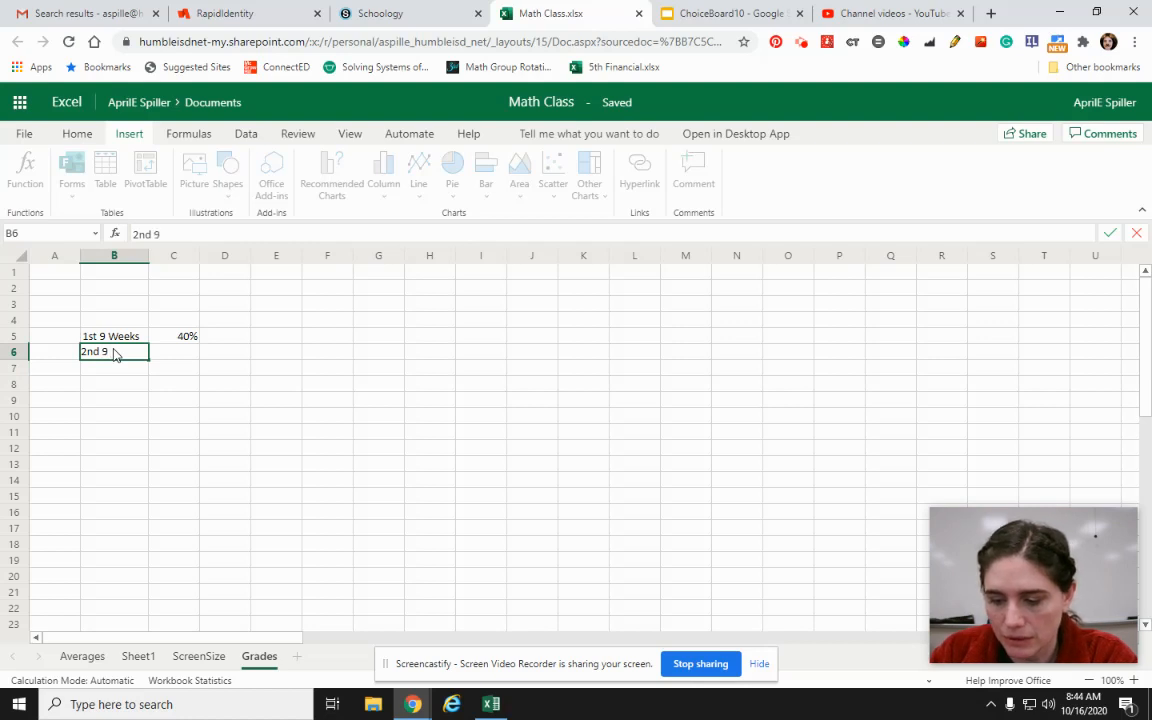
text( Weeks)
key(Tab)
text(40%)
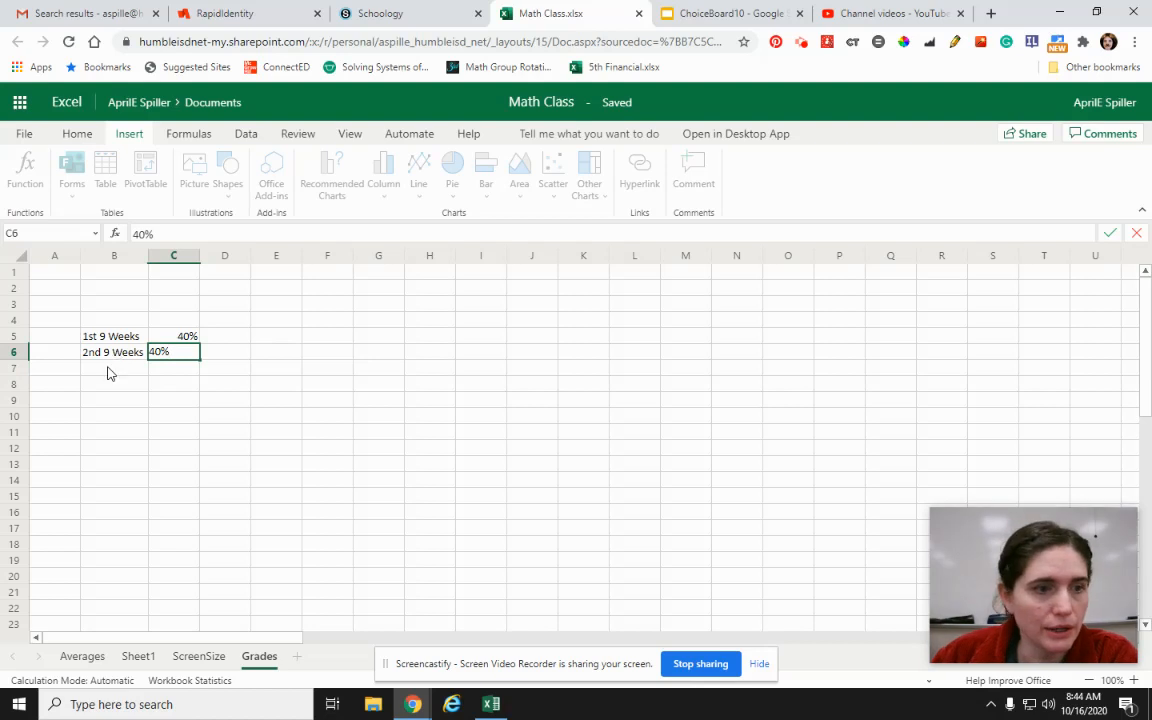
Step: Enter "Final Exam" in B7 with a weight of 20% in C7
click(109, 372)
text(Final)
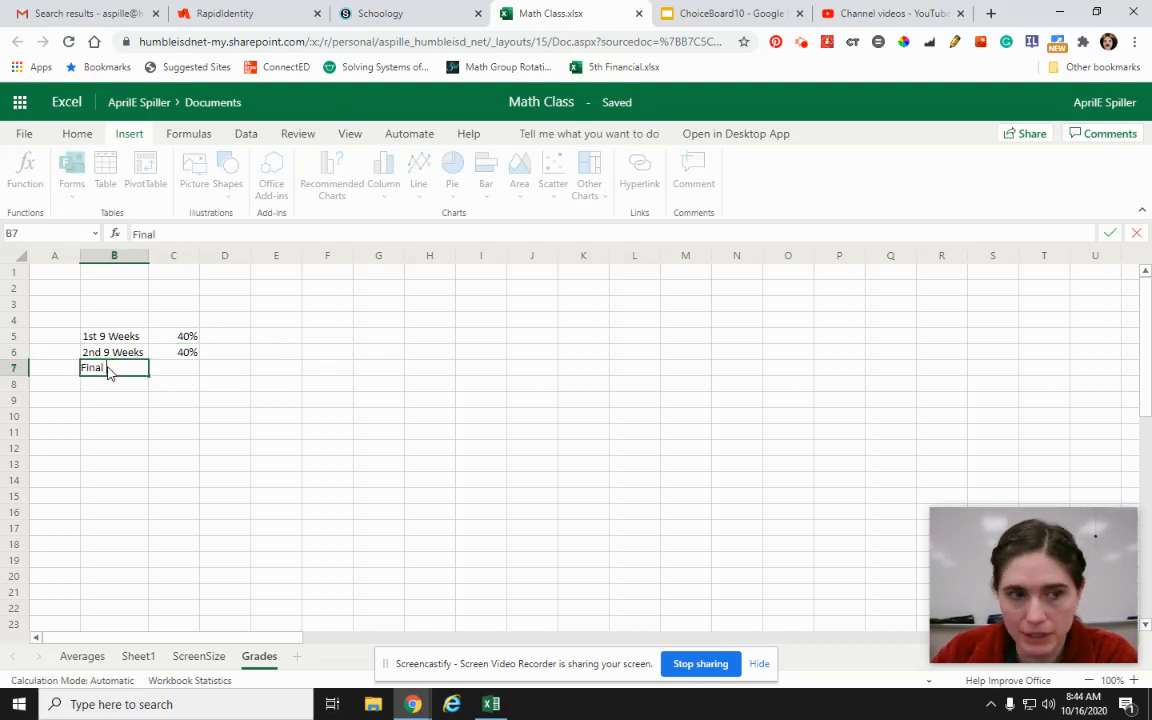
text( Exam)
key(Tab)
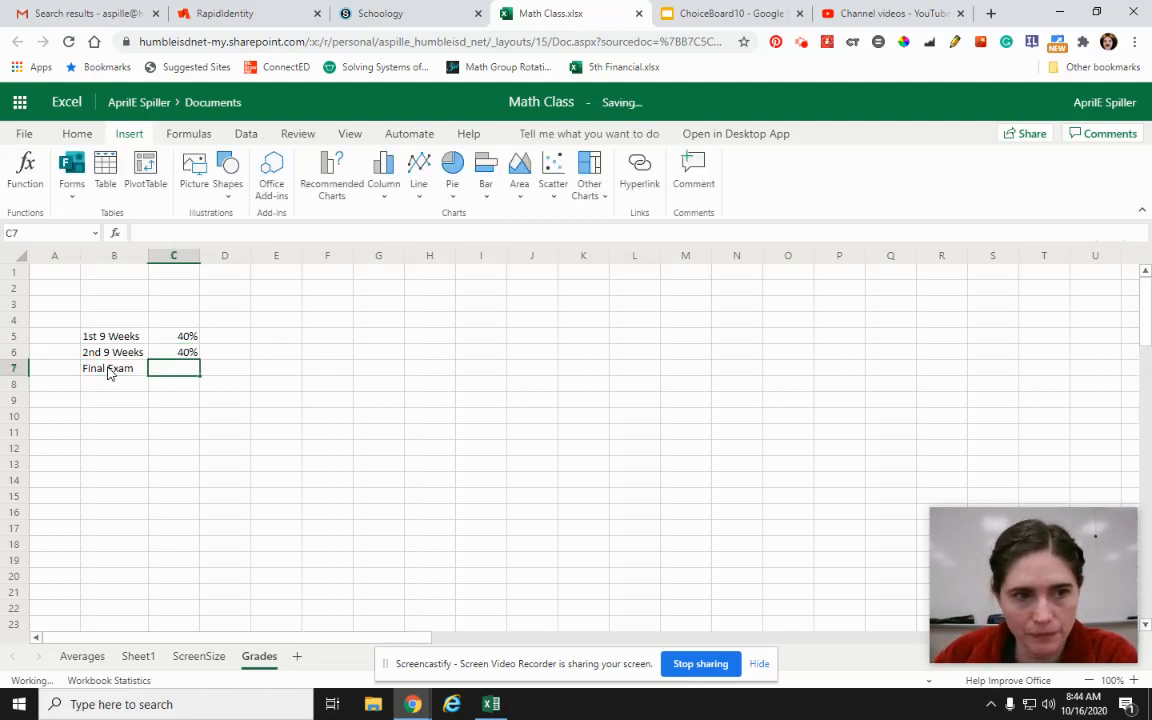
text(20%)
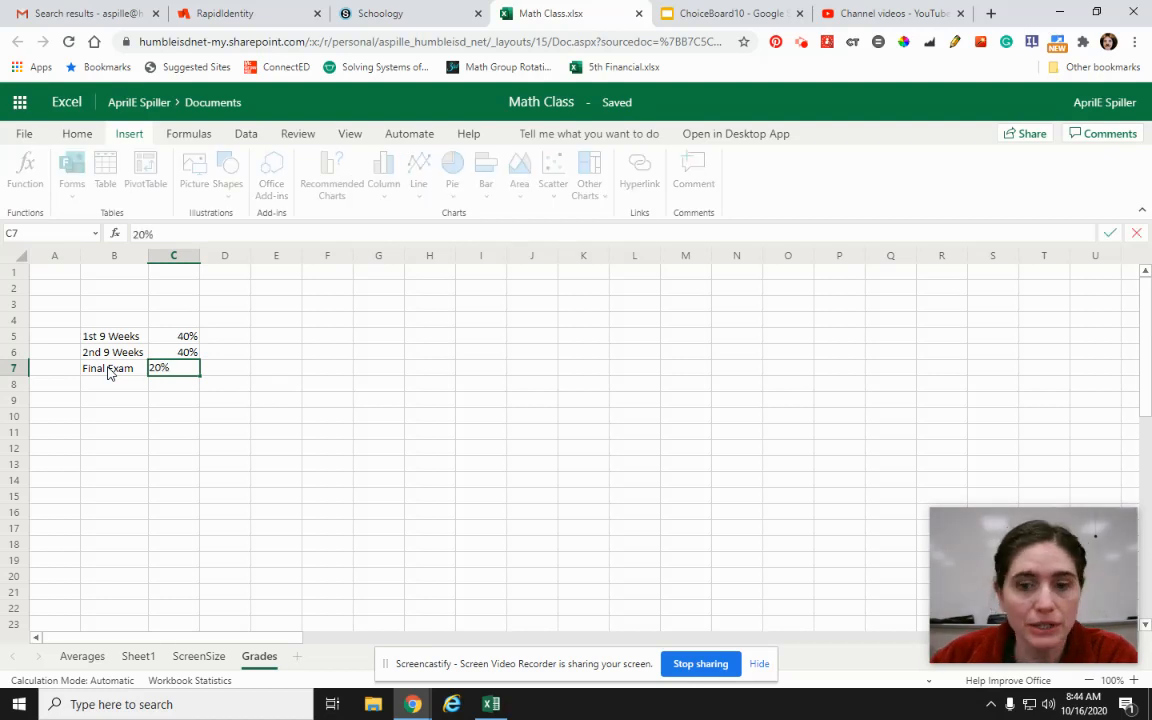
click(222, 412)
Step: Label the columns in row 4 with the headers Period in B4, Weight in C4 and Grades in D4
click(225, 321)
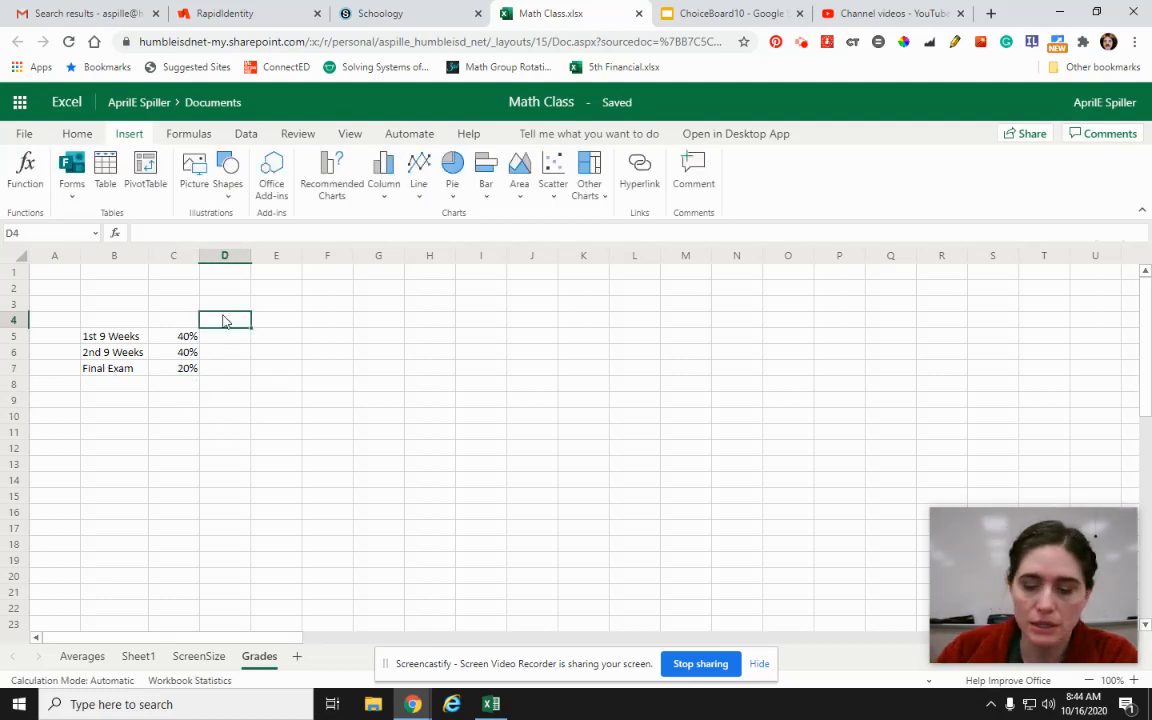
text(Grades)
click(272, 412)
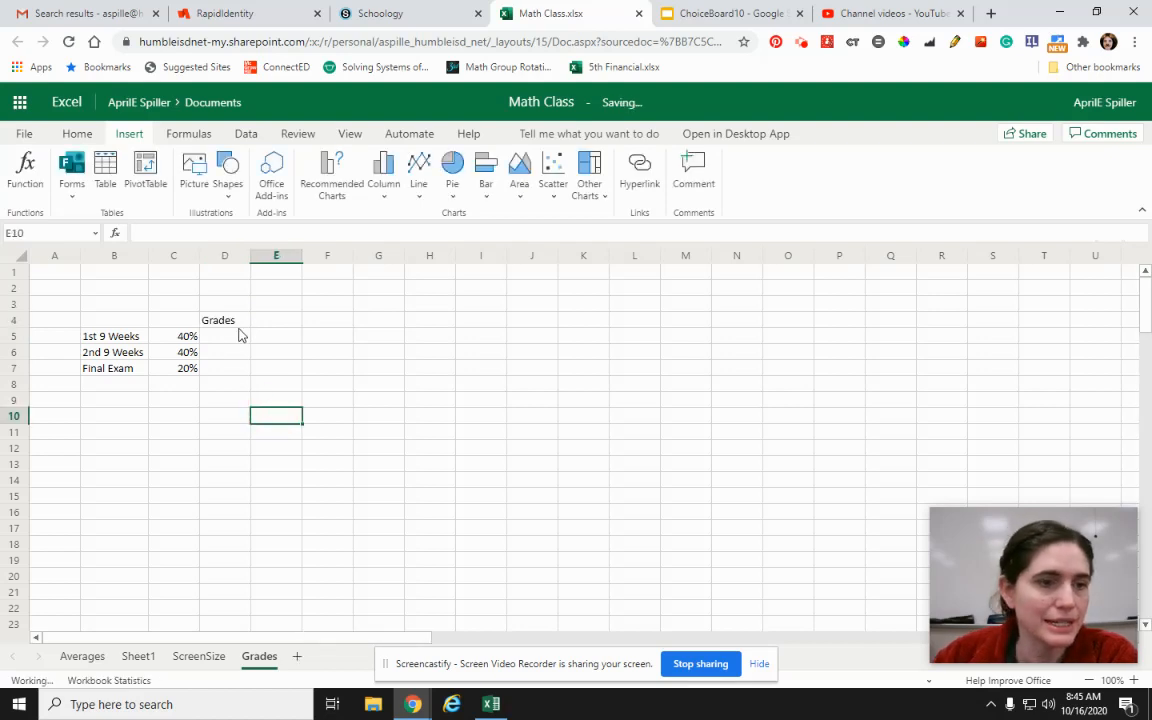
click(110, 322)
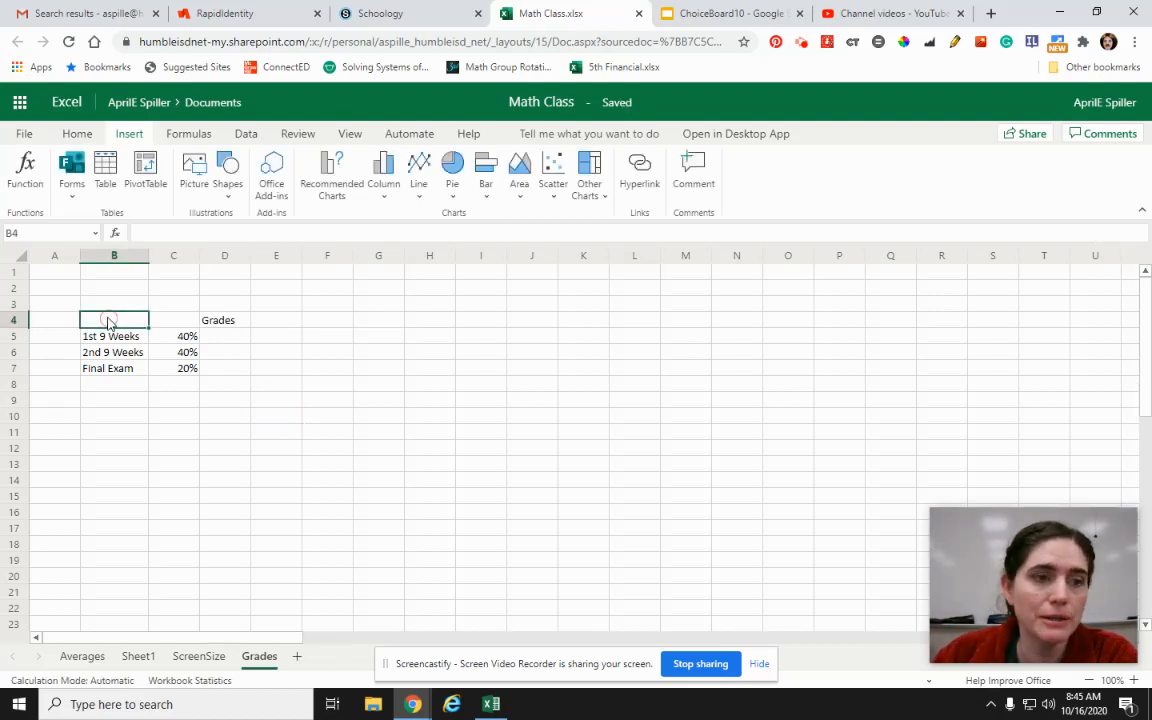
text(PEriod)
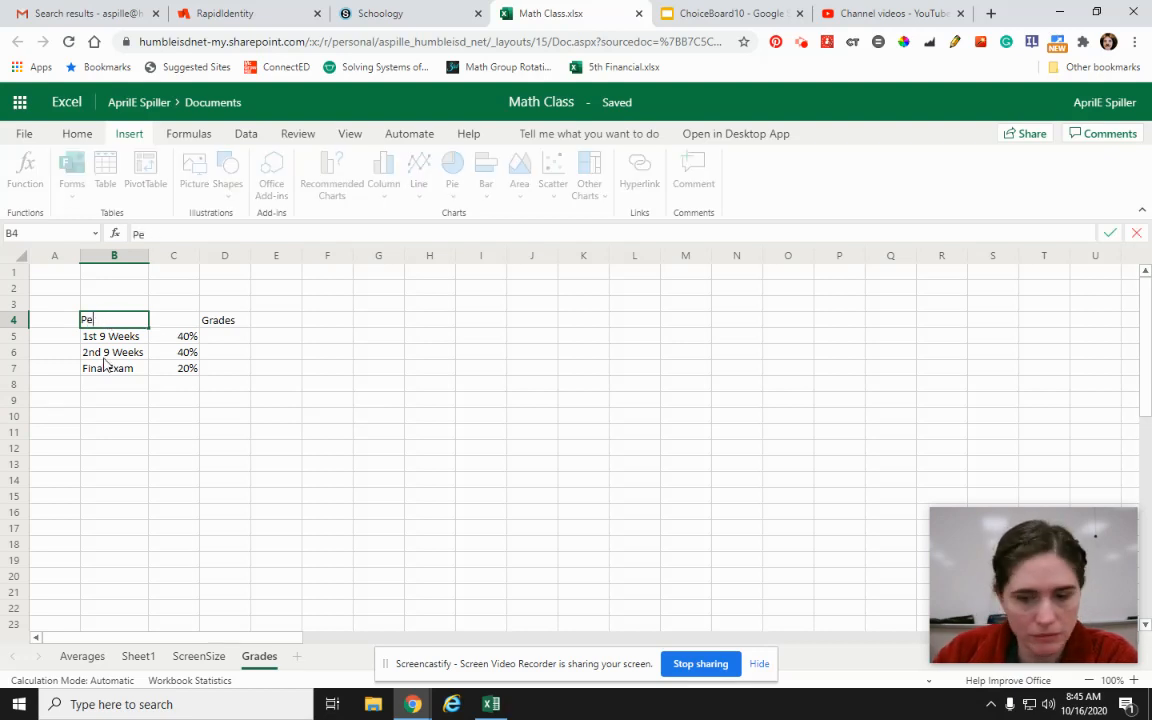
text(riod)
key(Tab)
text(Weight)
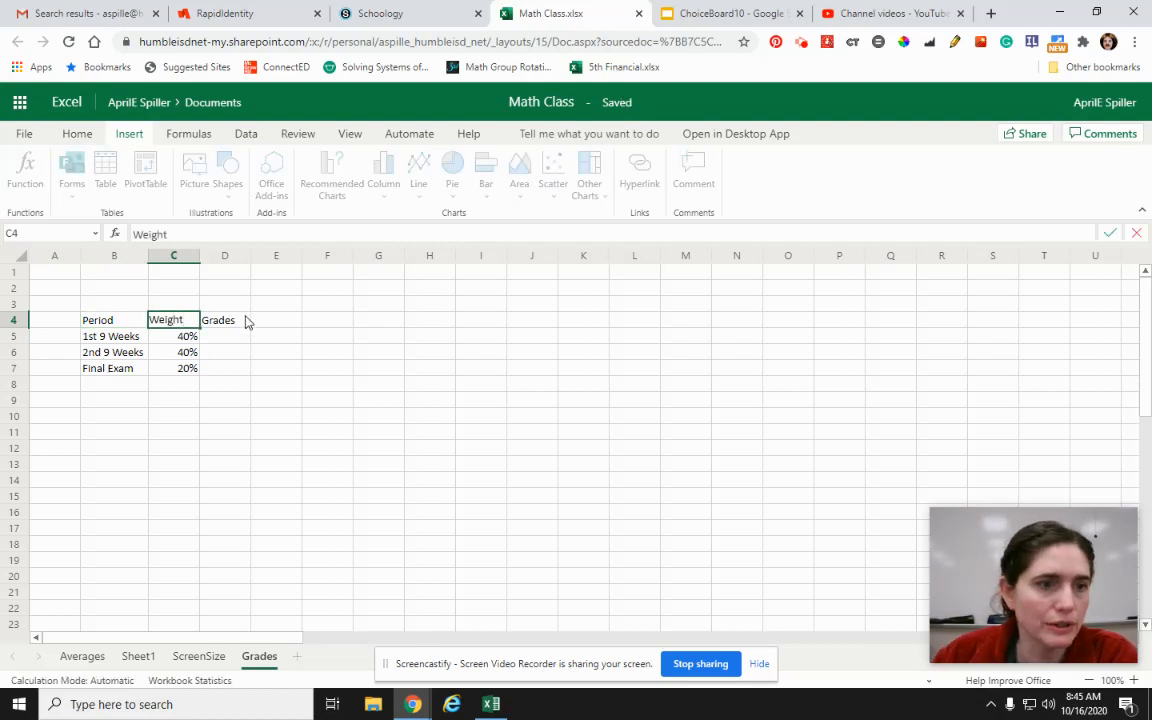
key(Tab)
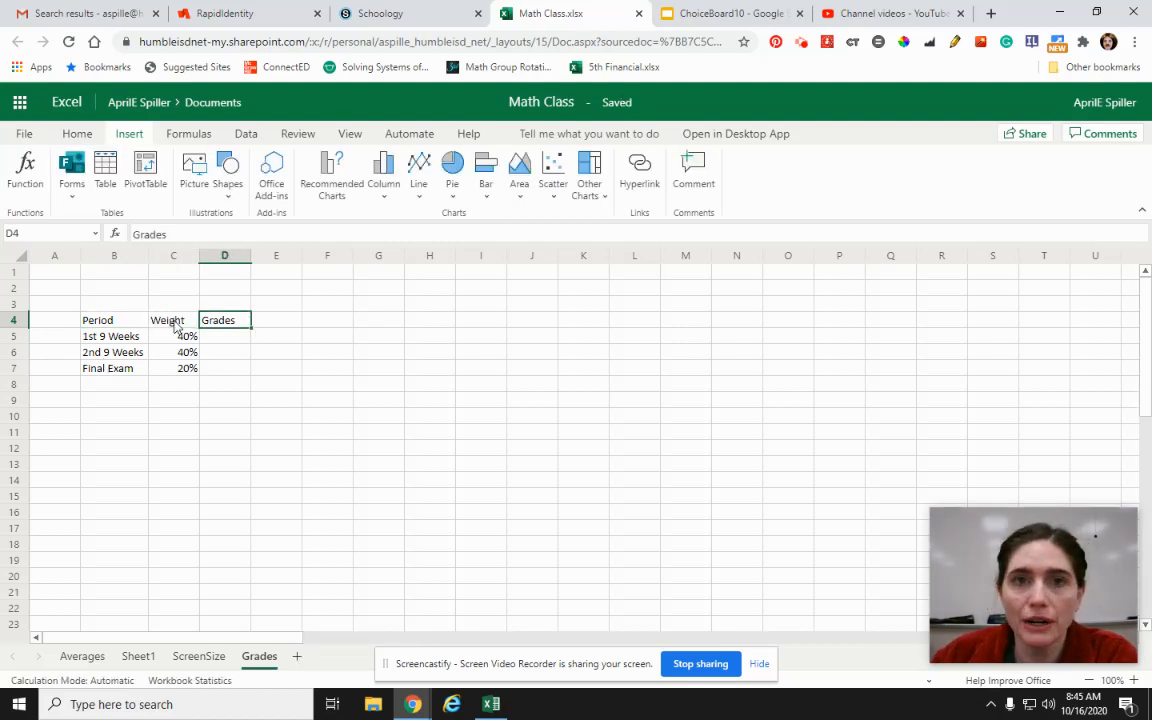
Step: Merge and center A1:G1 and enter the title "Semester Averages" in it
drag(64, 271, 373, 273)
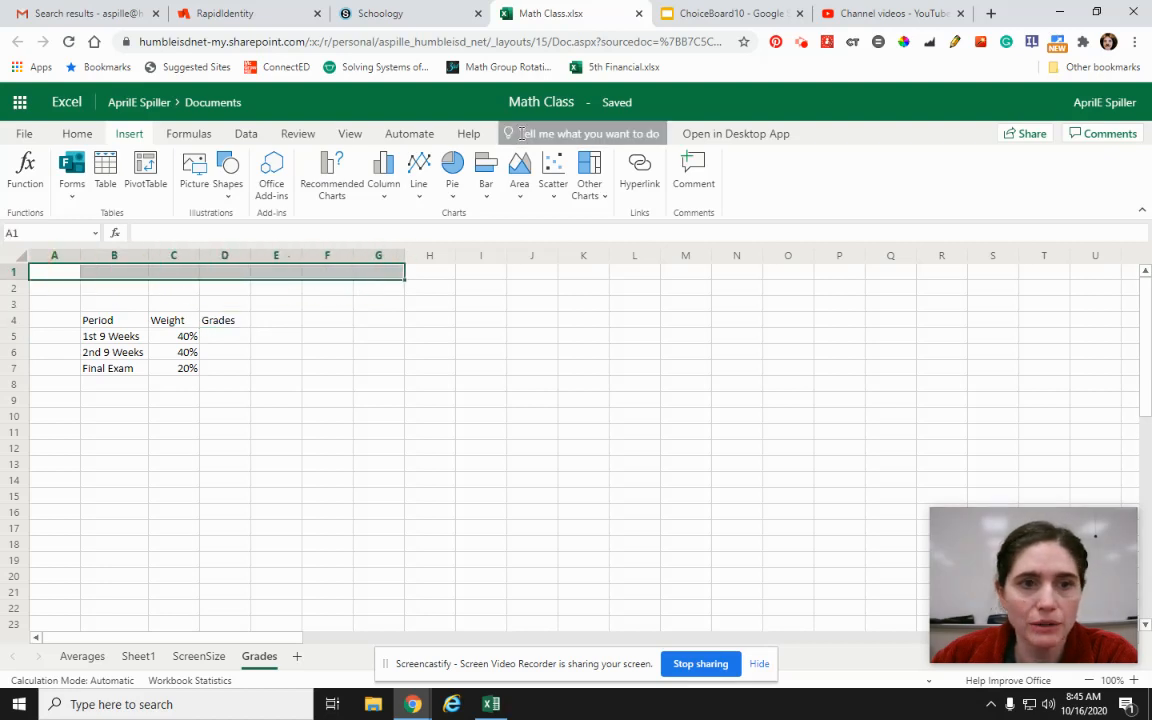
click(78, 134)
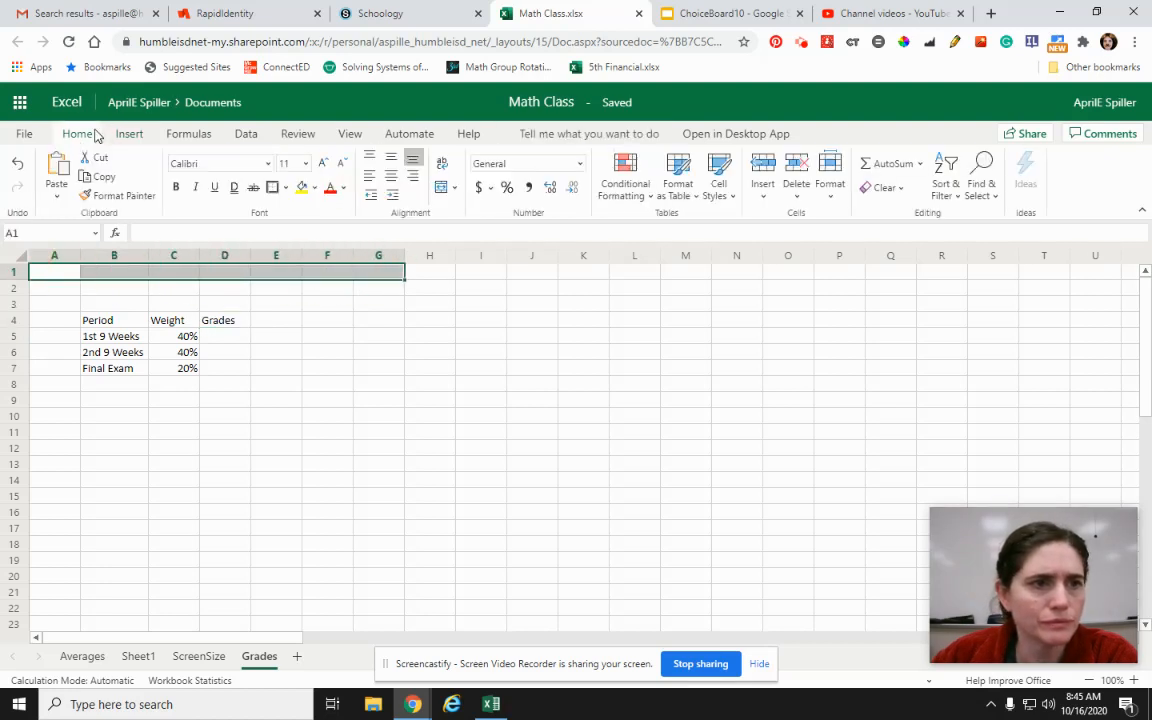
click(440, 187)
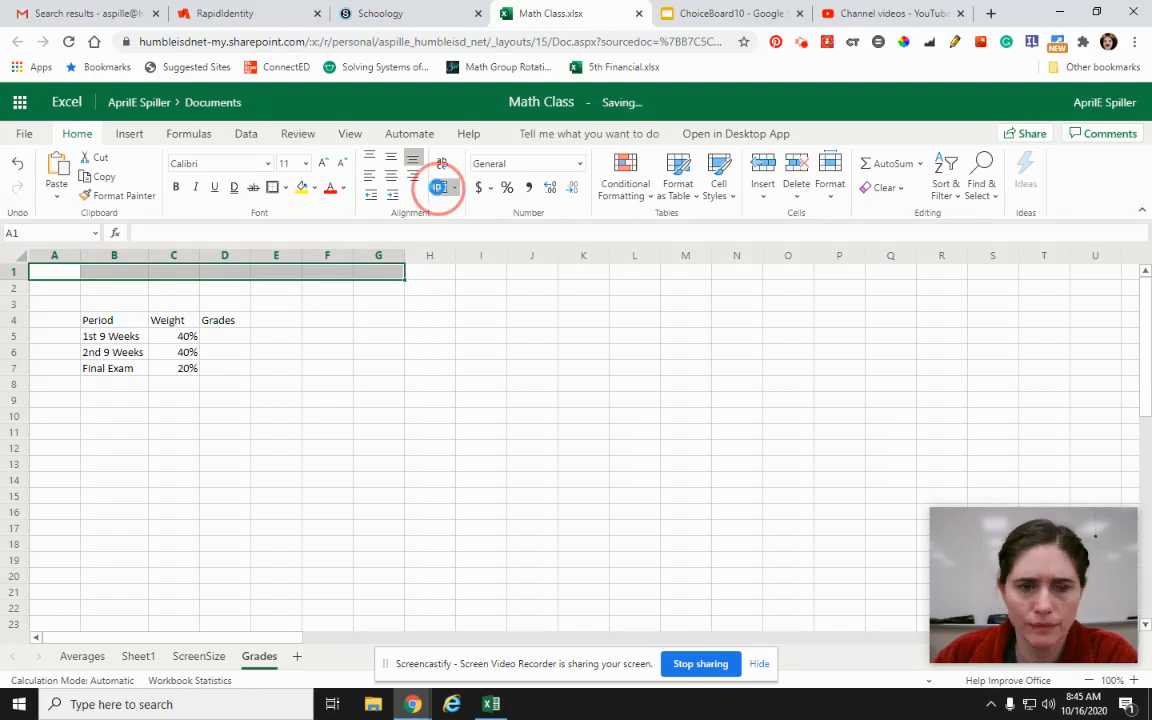
text(emester)
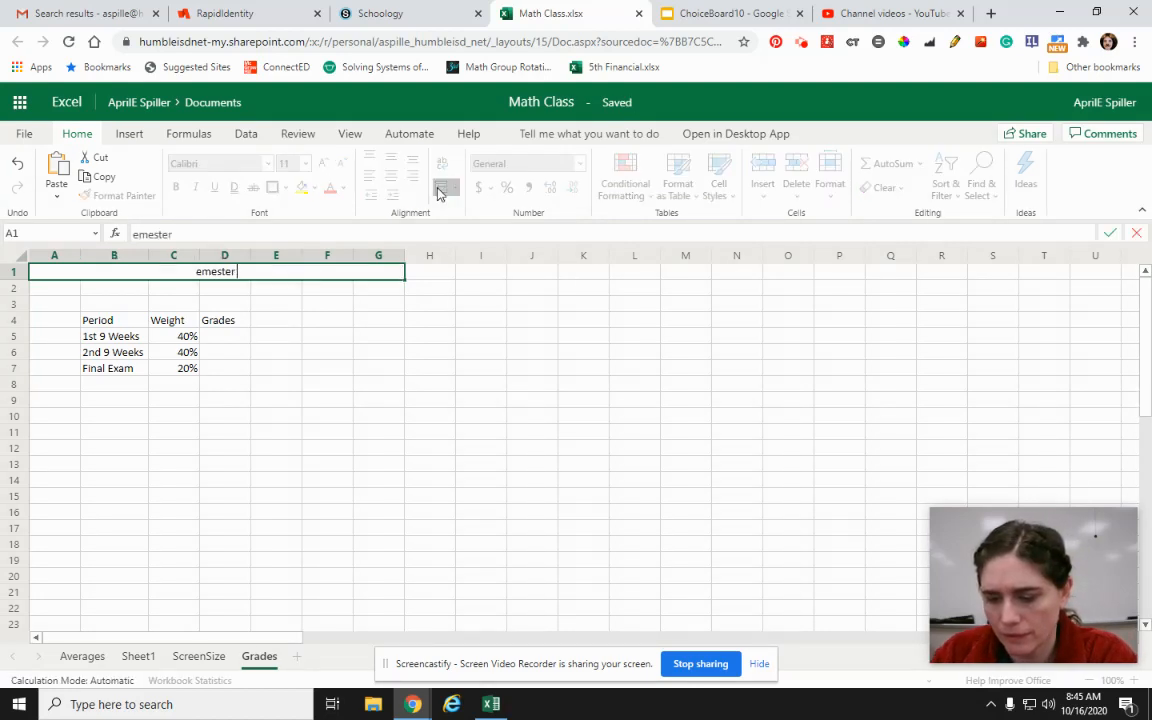
text( Averages)
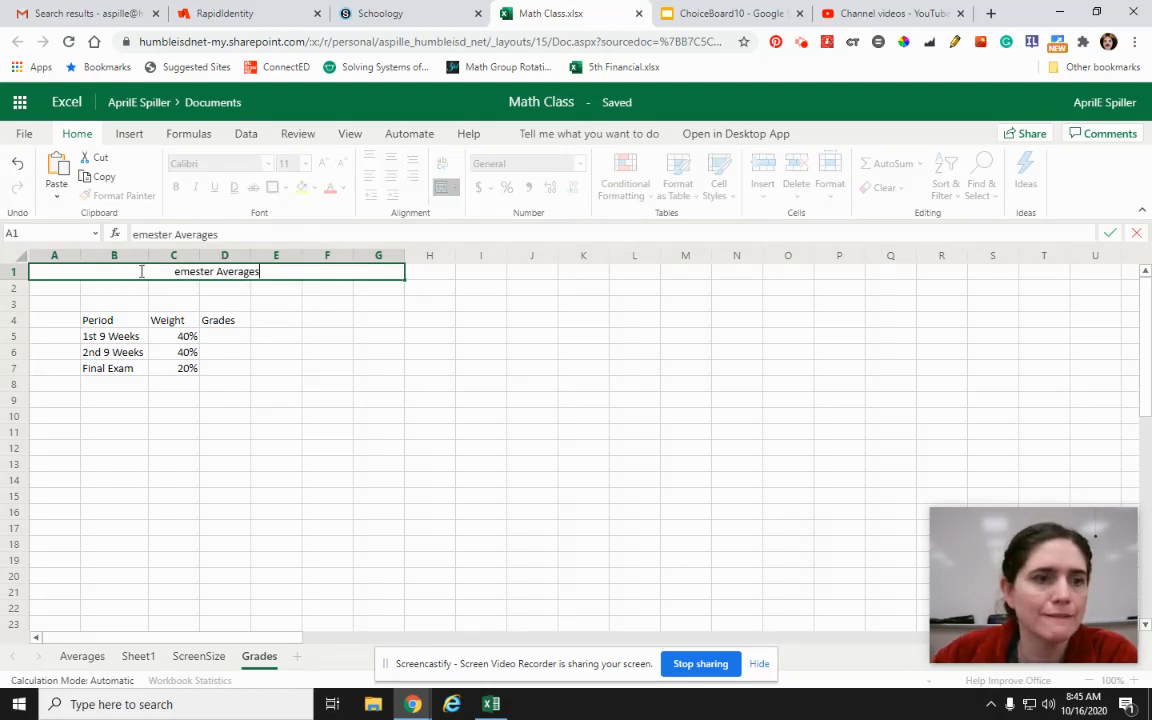
click(131, 234)
text(S)
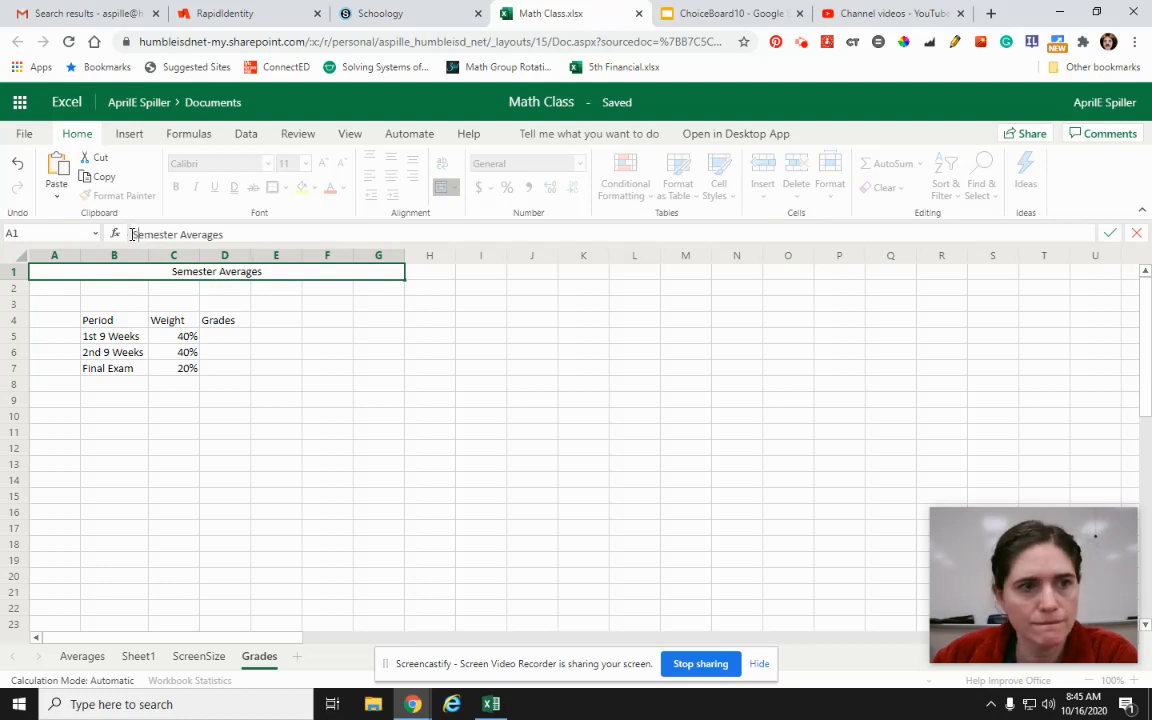
click(312, 464)
click(203, 275)
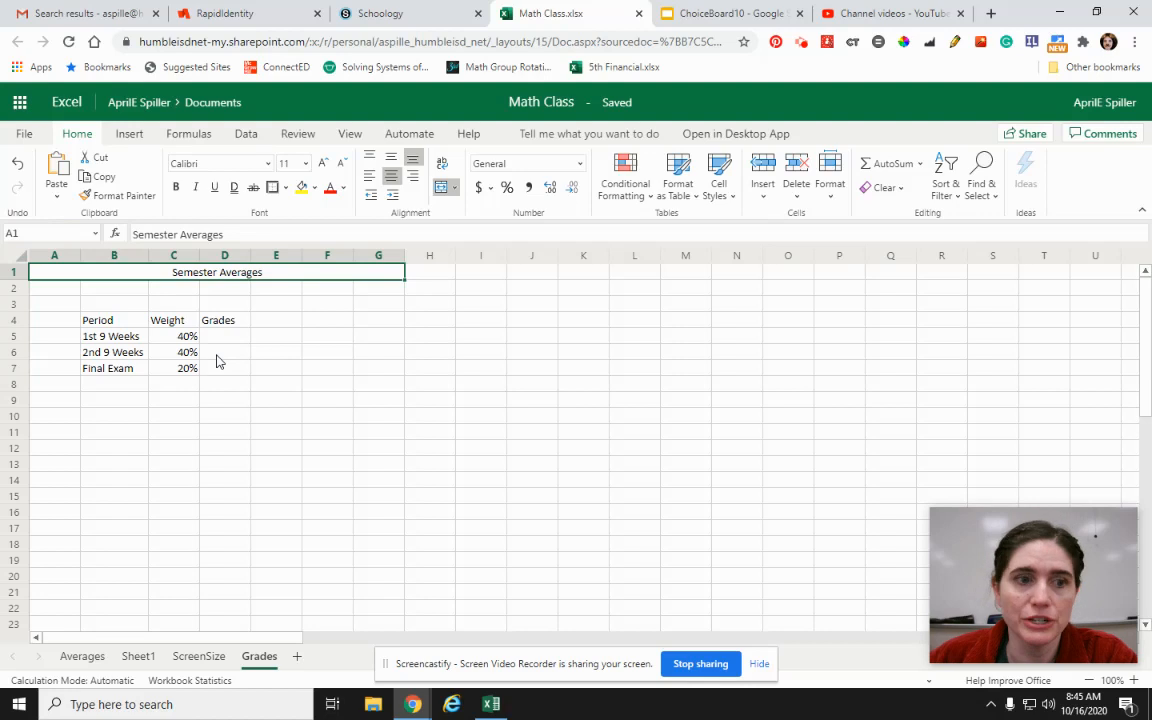
Step: Enter the label "Semester Average" in B9 and merge and center it across B9:C9
click(132, 402)
text(Sem)
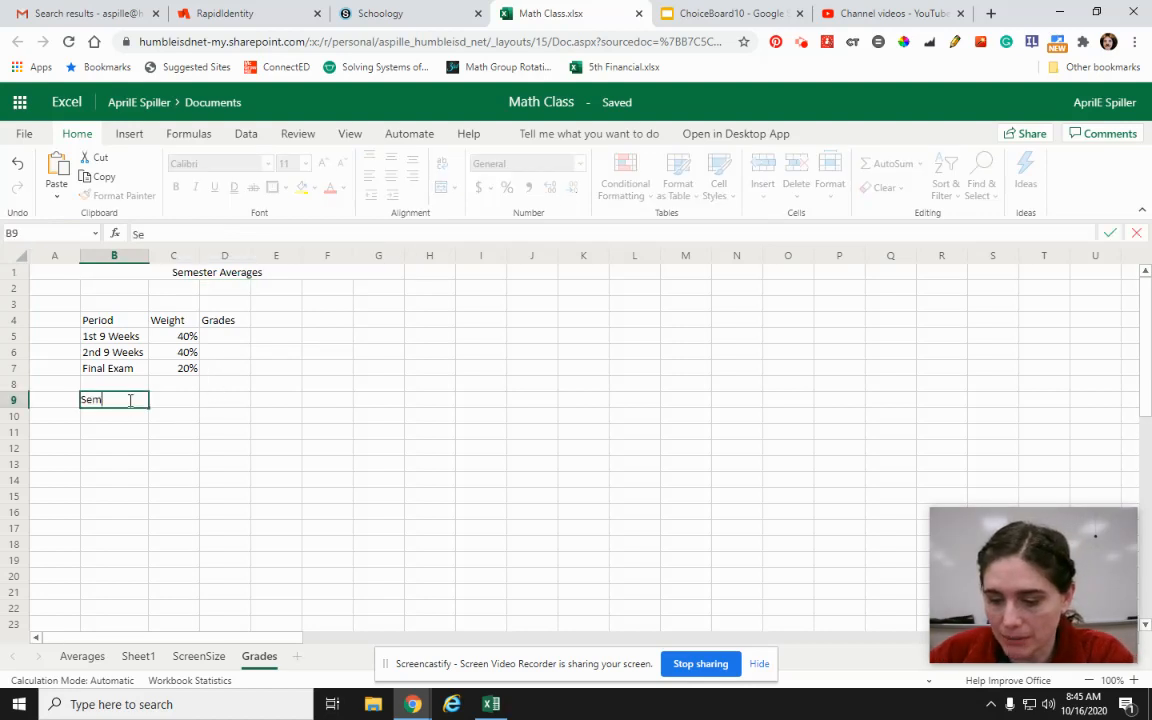
text(ester Average)
click(210, 512)
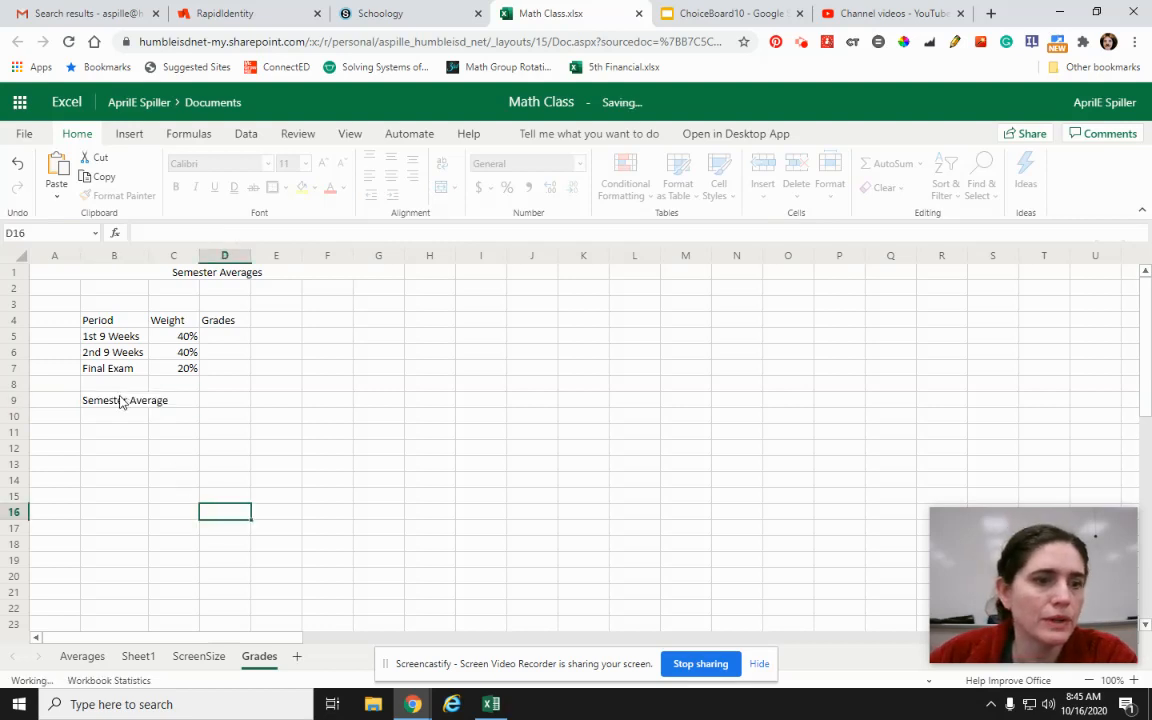
drag(120, 402, 170, 404)
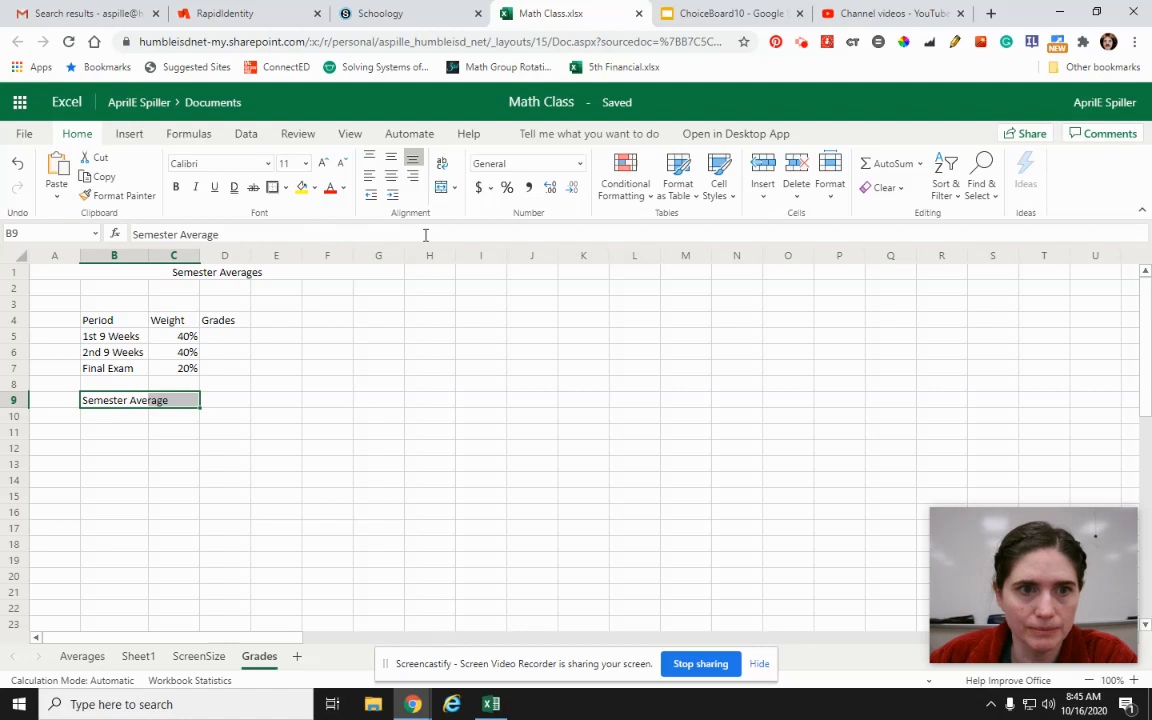
click(441, 187)
click(284, 467)
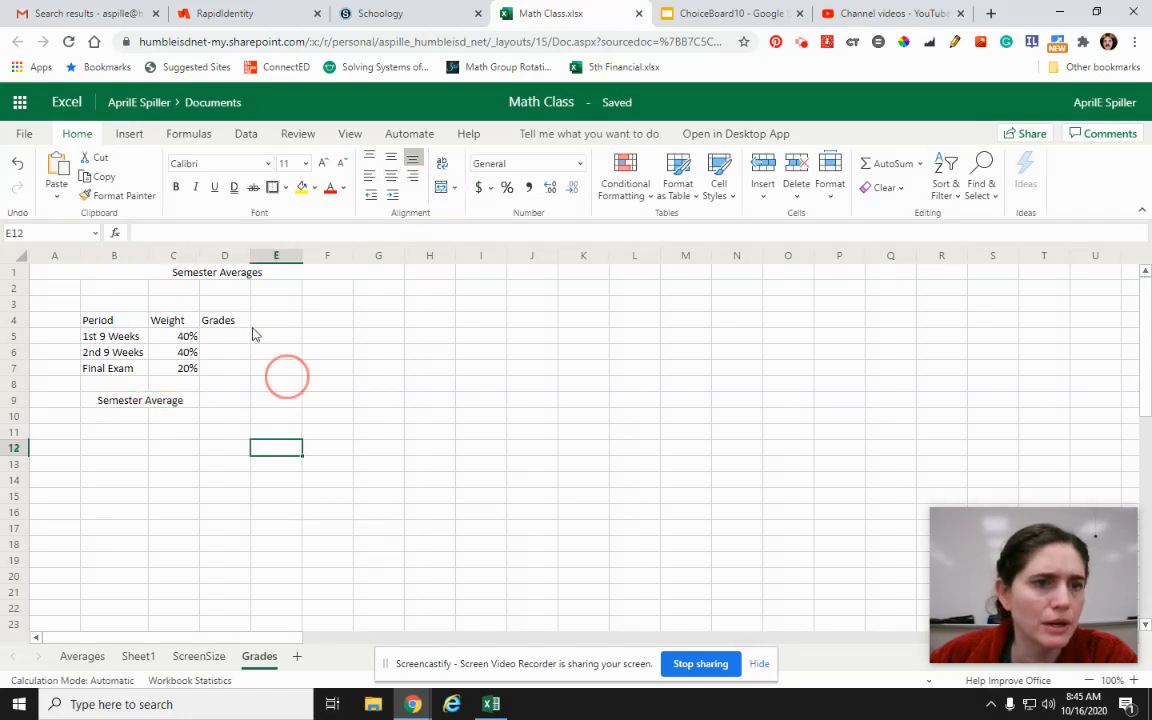
Step: Enter the grades 90, 85 and 78 in D5, D6 and D7 for the three grading periods
click(238, 340)
text(80)
key(Return)
text(85)
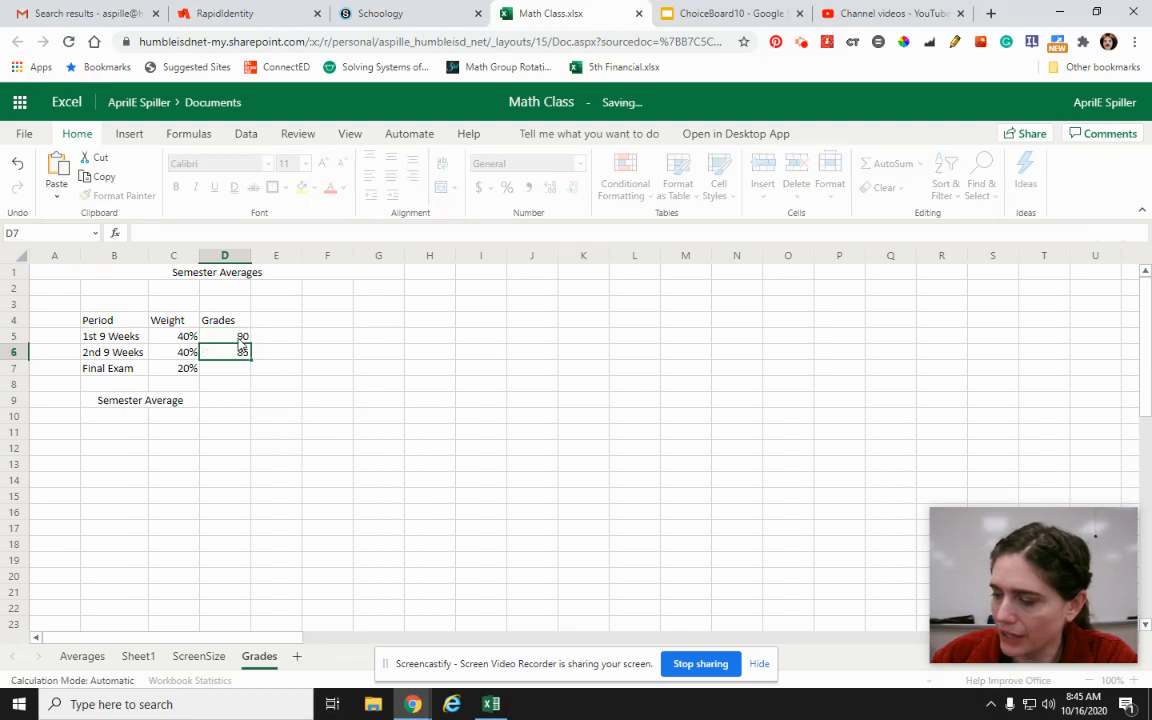
key(Return)
text(78)
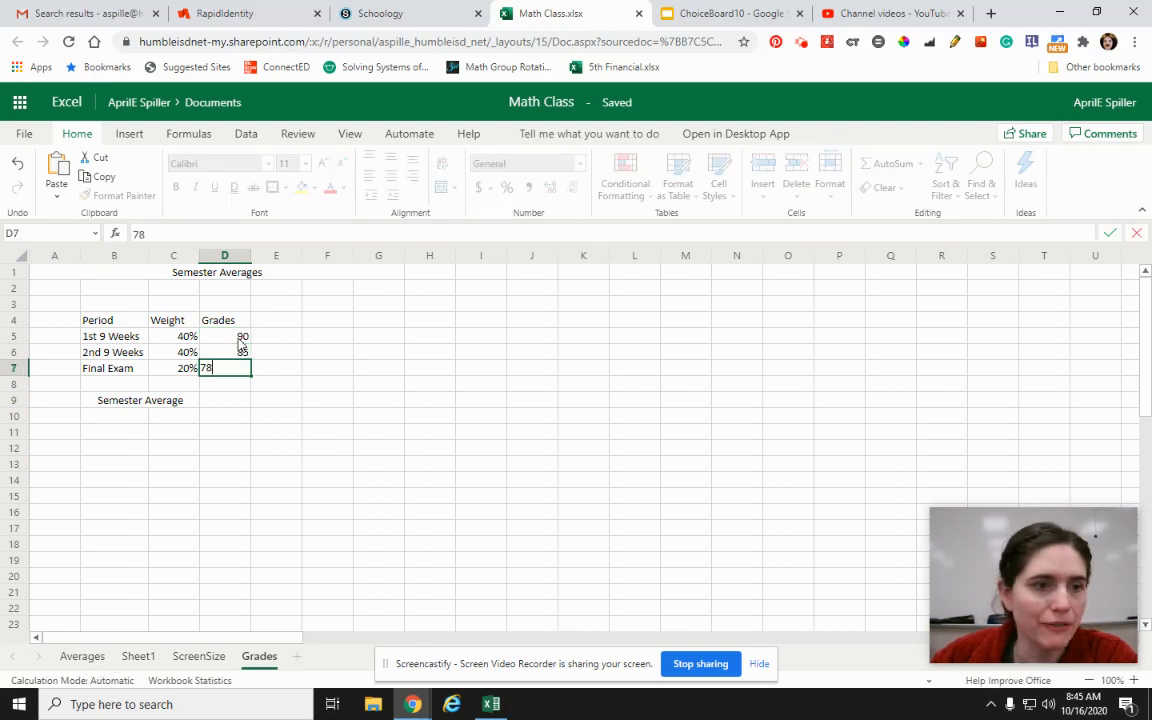
Step: Calculate the weighted semester average in D9 with the formula =C5*D5+C6*D6+C7*D7
click(238, 404)
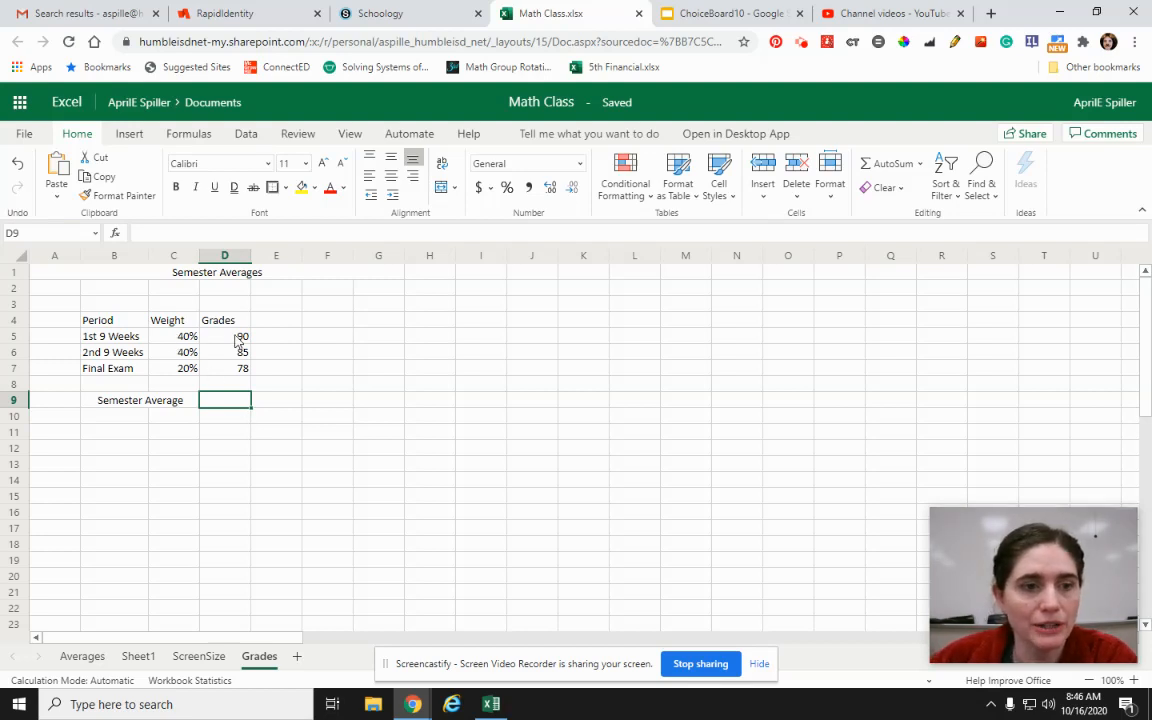
text(=)
click(172, 336)
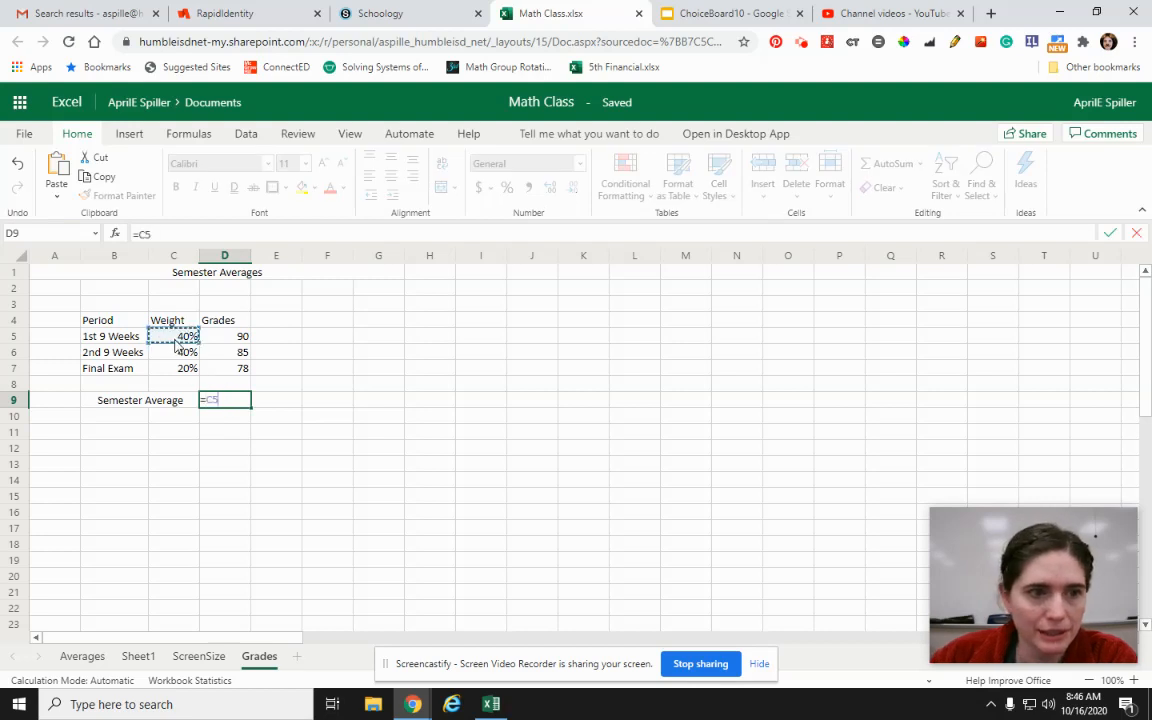
text(*)
click(215, 340)
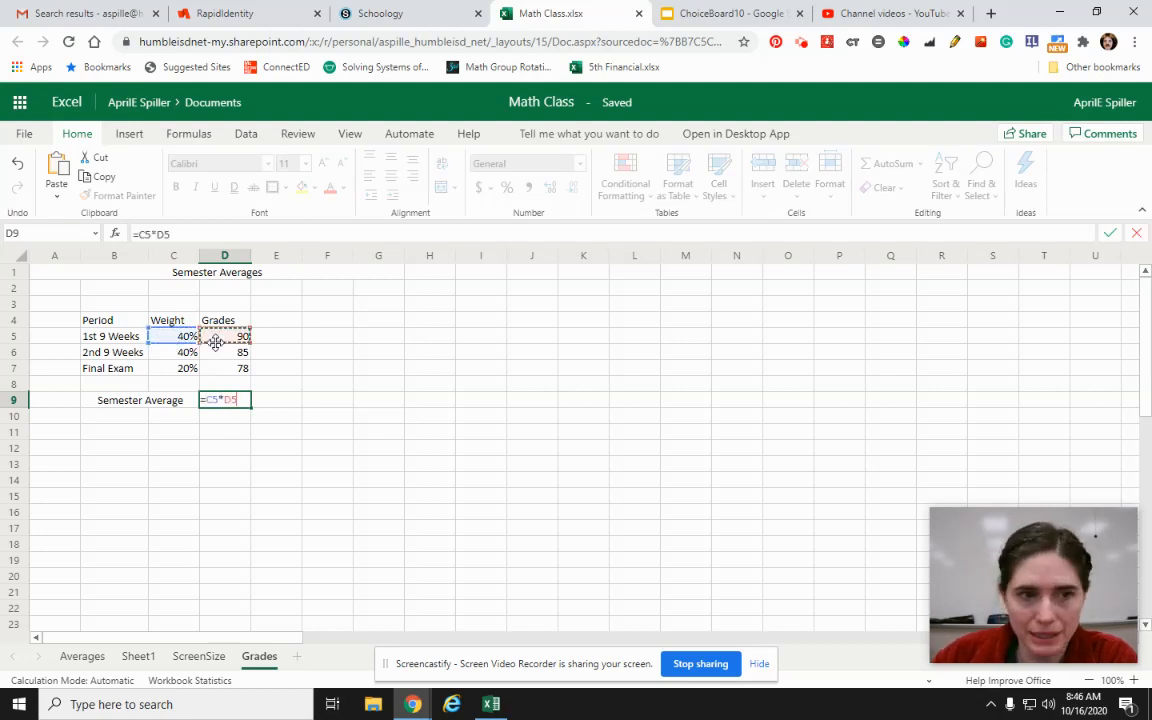
text(+)
click(185, 354)
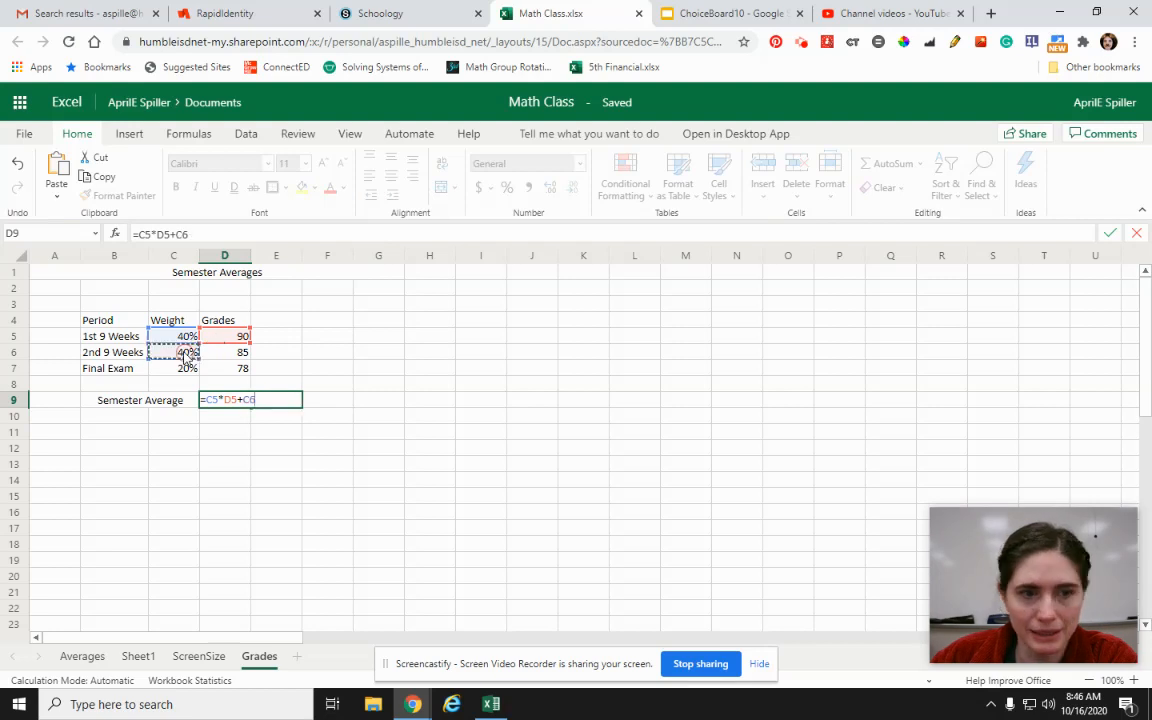
text(*)
click(214, 354)
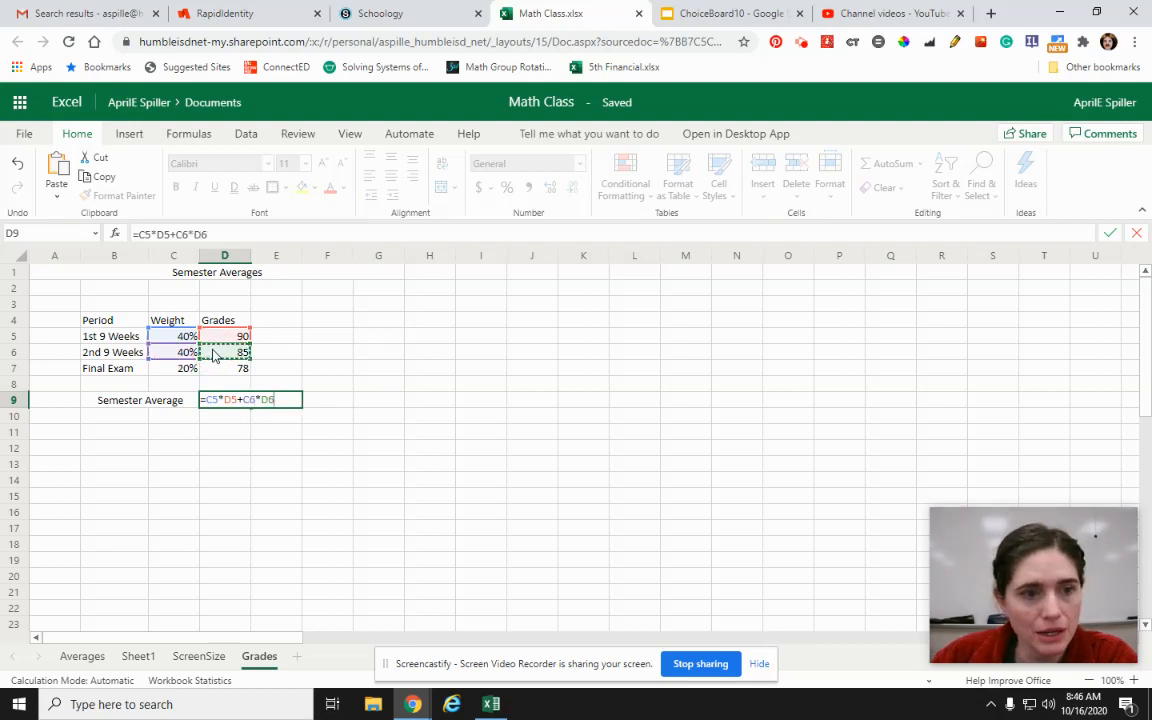
text(+)
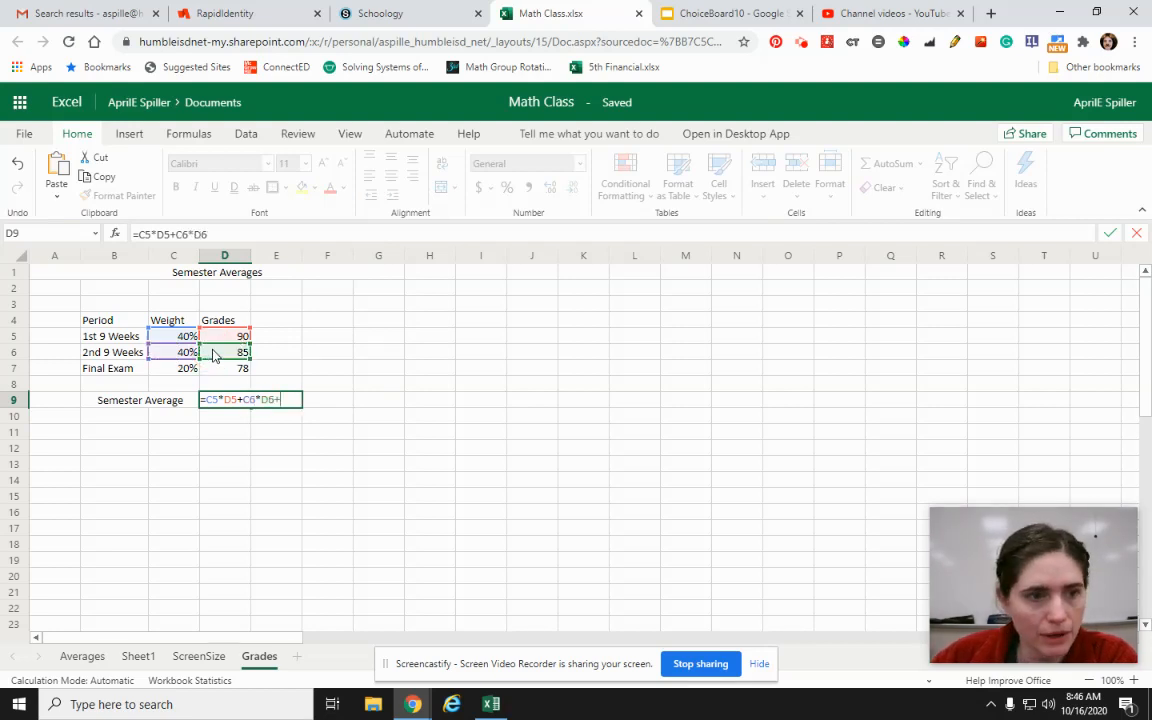
click(182, 370)
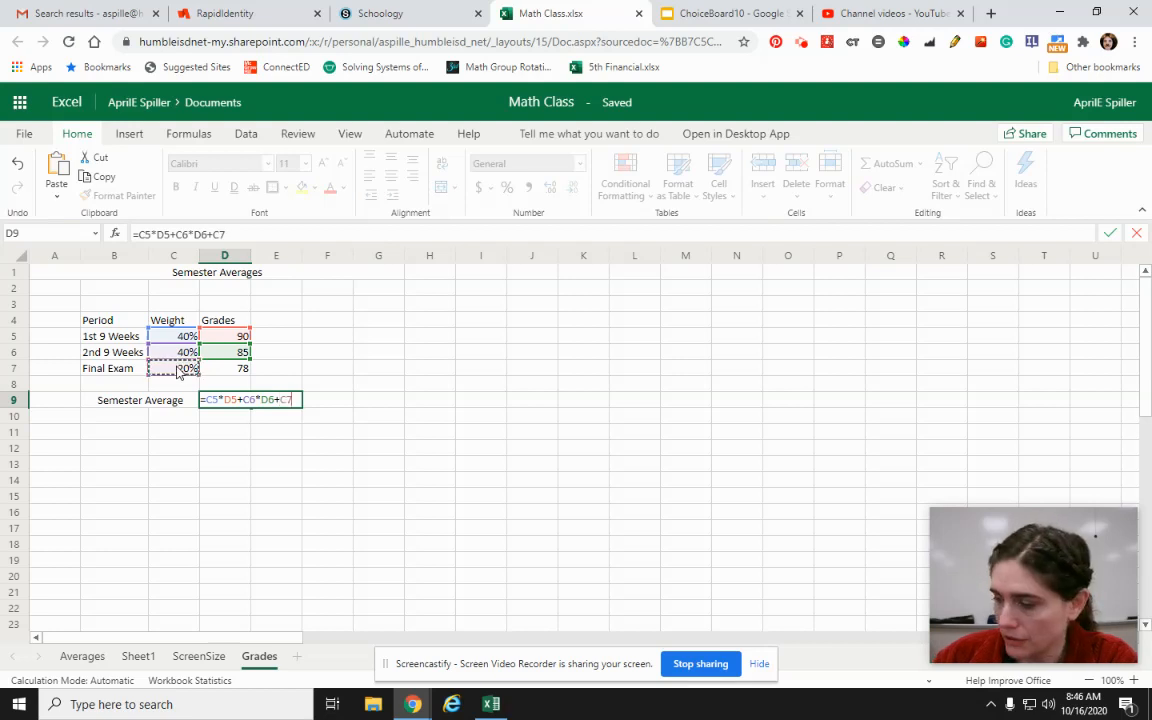
text(*)
click(228, 372)
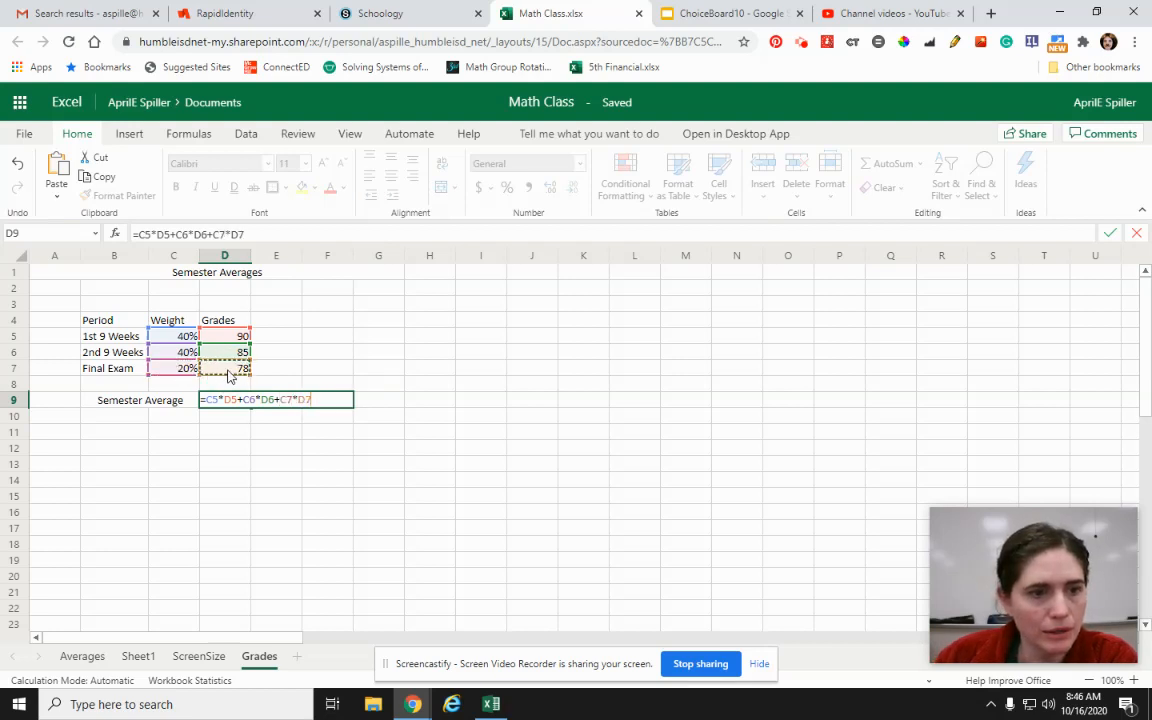
key(Return)
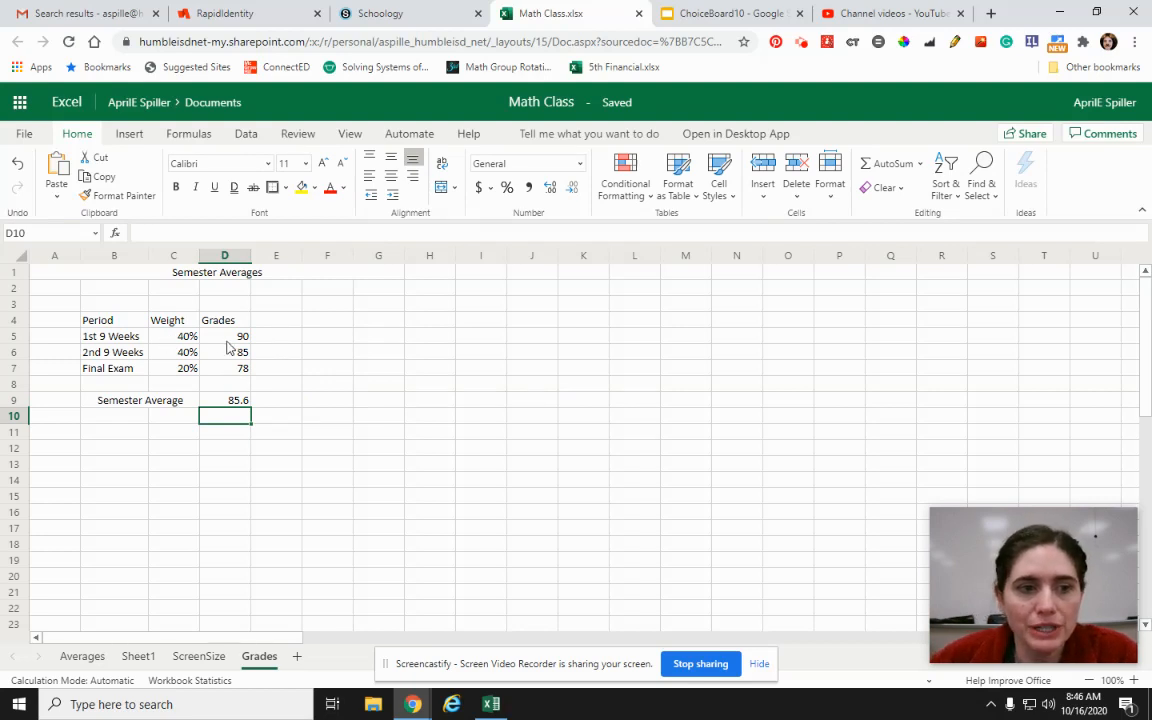
click(222, 403)
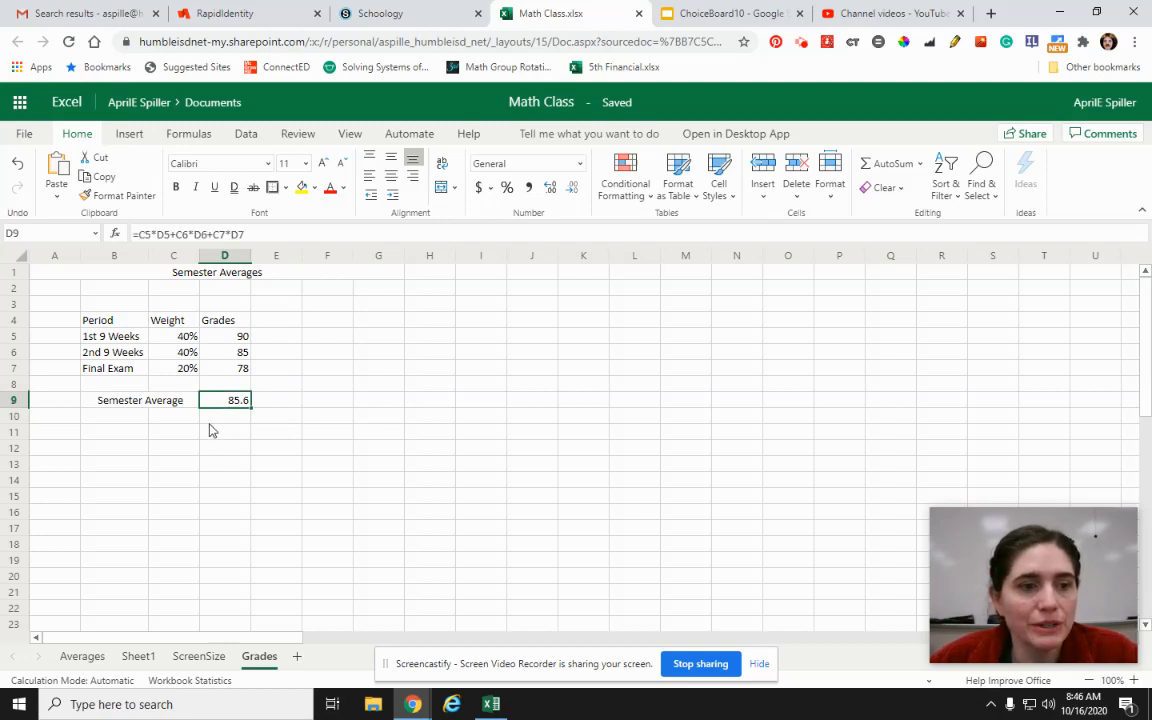
click(208, 422)
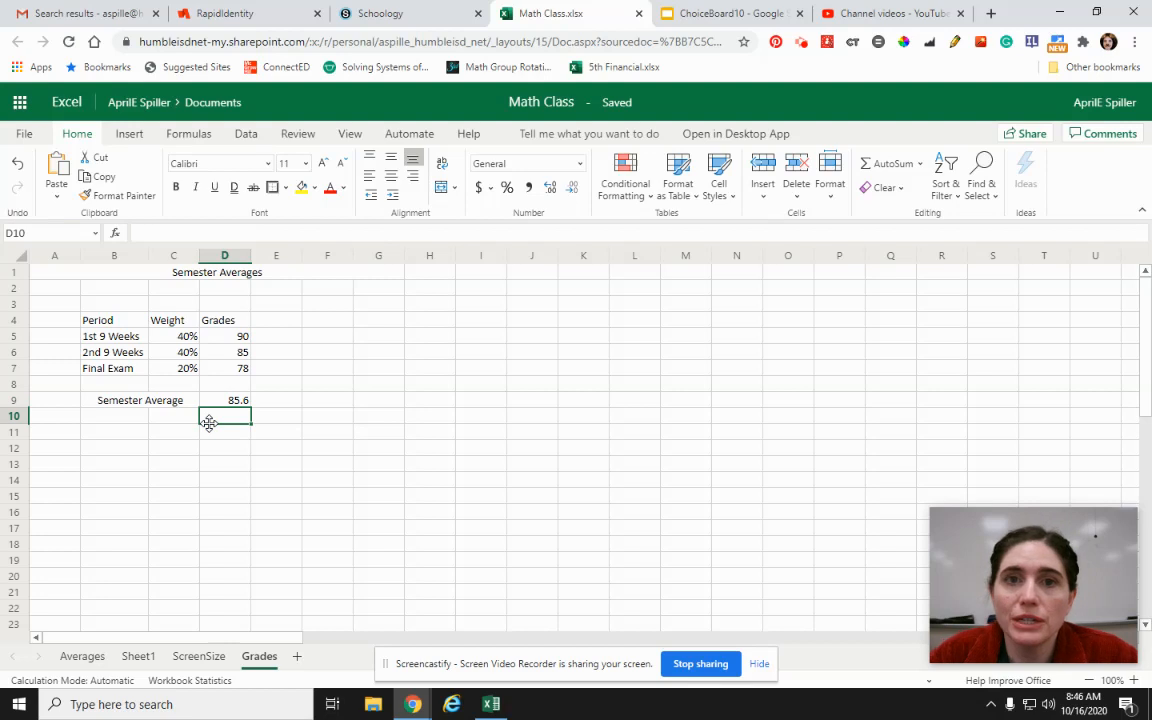
Step: Shade the grade cells D5:D7 with a light green fill
drag(226, 336, 215, 372)
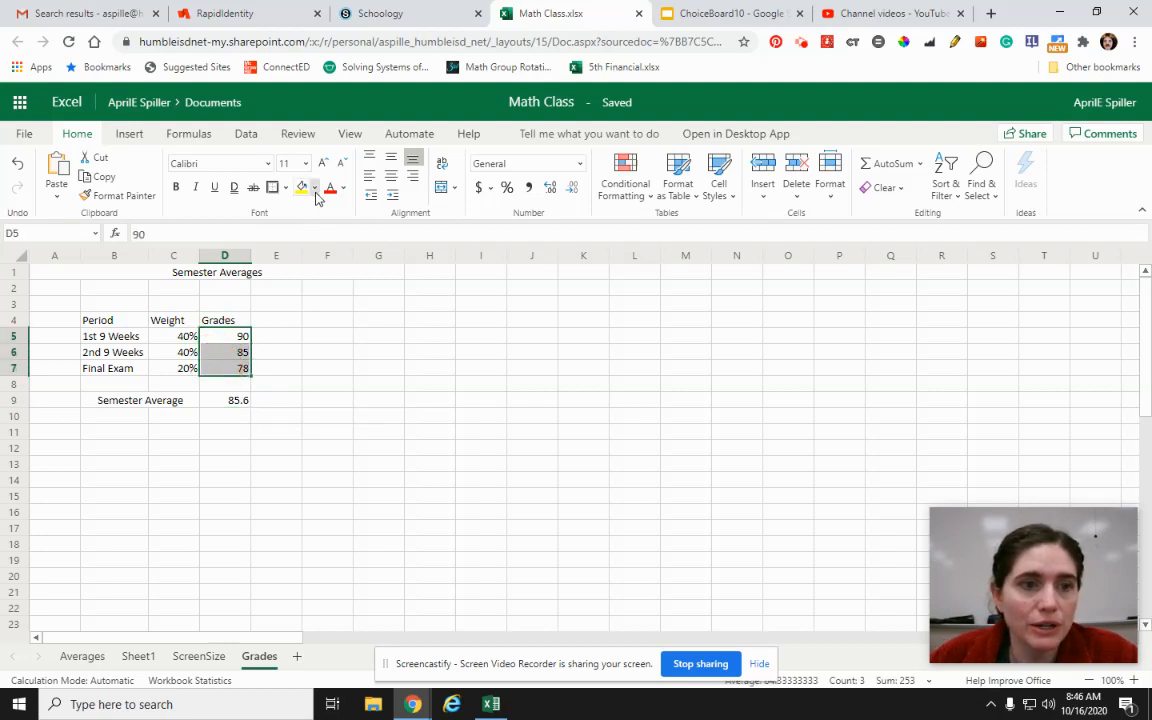
click(312, 188)
click(437, 264)
click(458, 417)
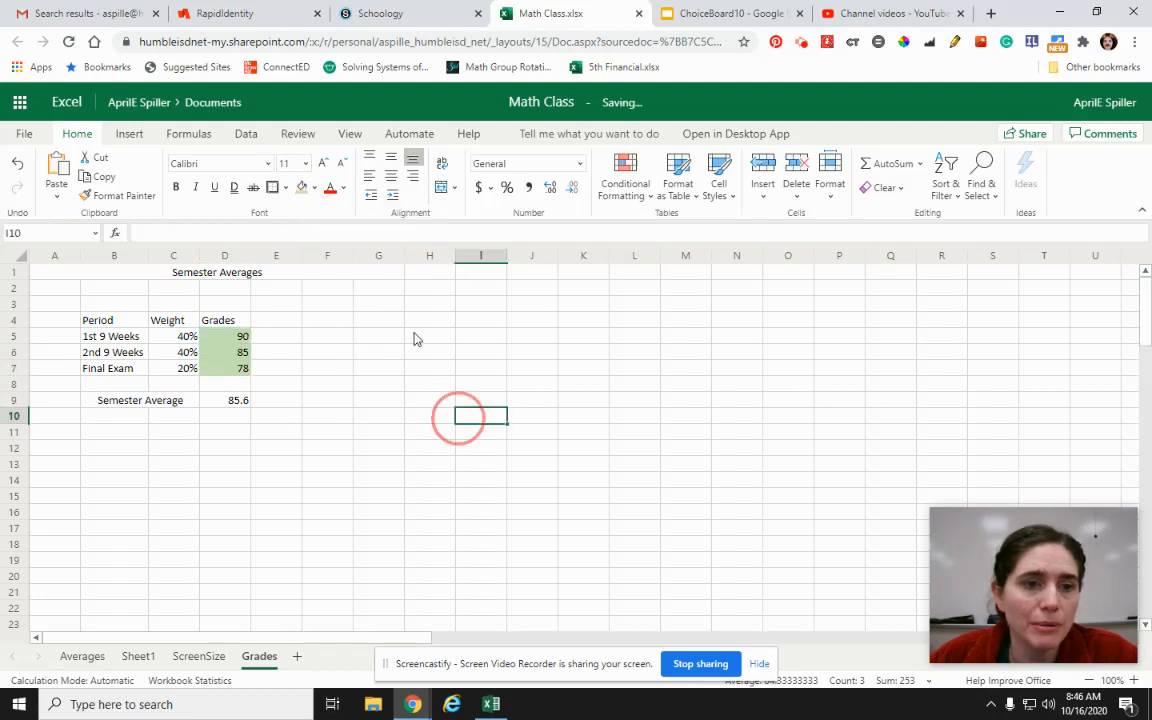
Step: Create a colour key in H4 by applying the same light green fill and entering the label "Input"
click(412, 324)
click(302, 188)
text(Input)
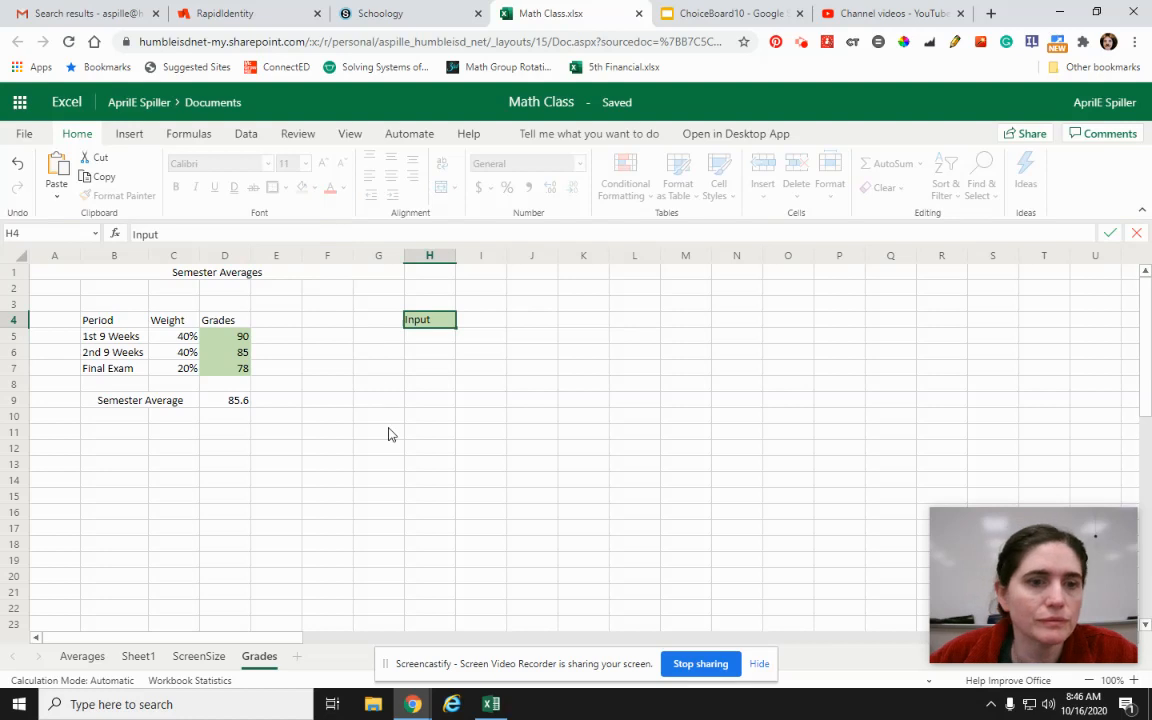
click(390, 434)
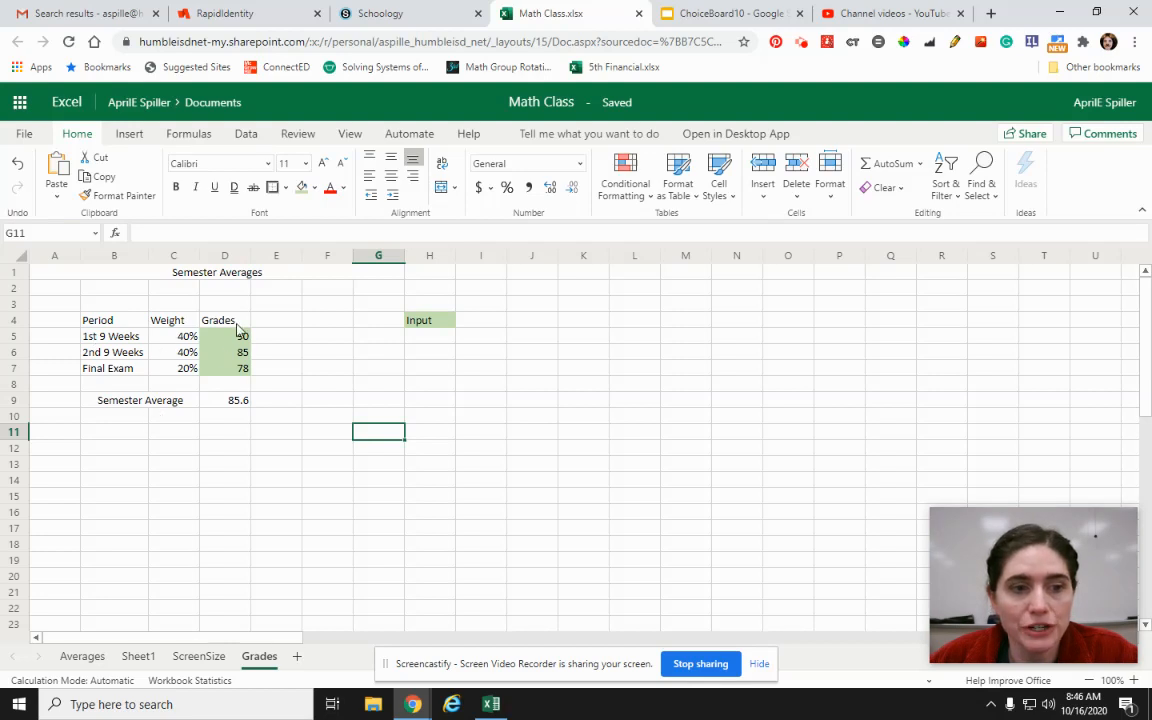
Step: Enter the question "What do I need on my final?" in B12
click(99, 452)
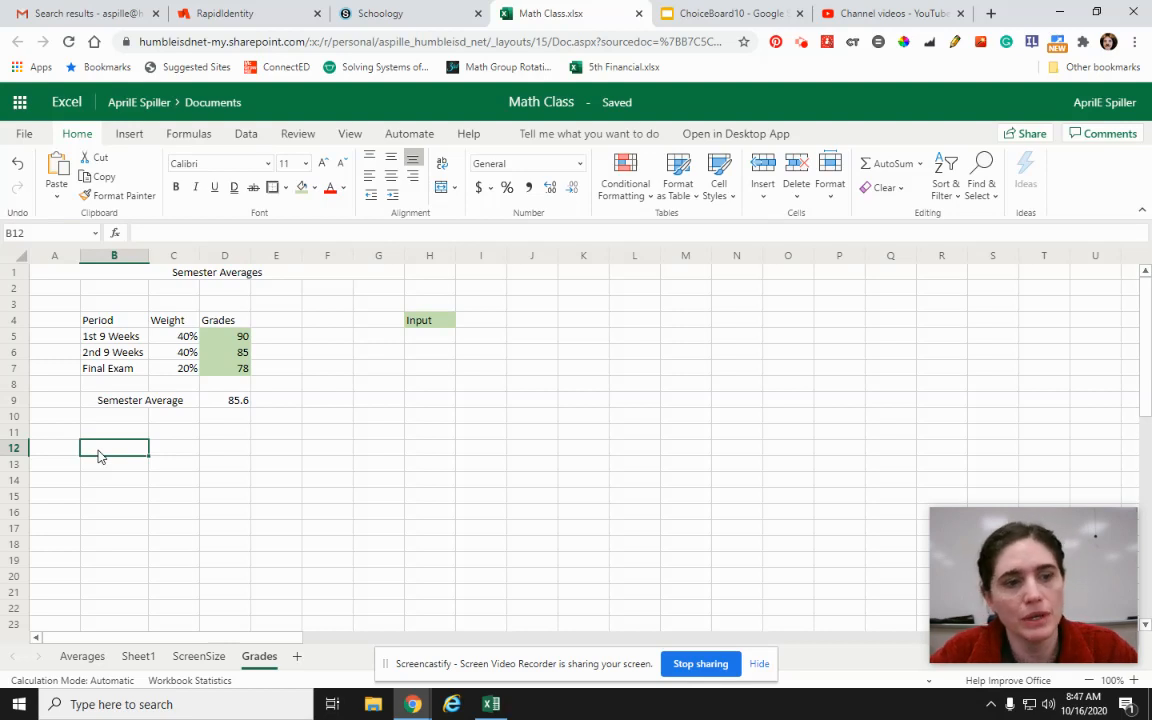
text(What)
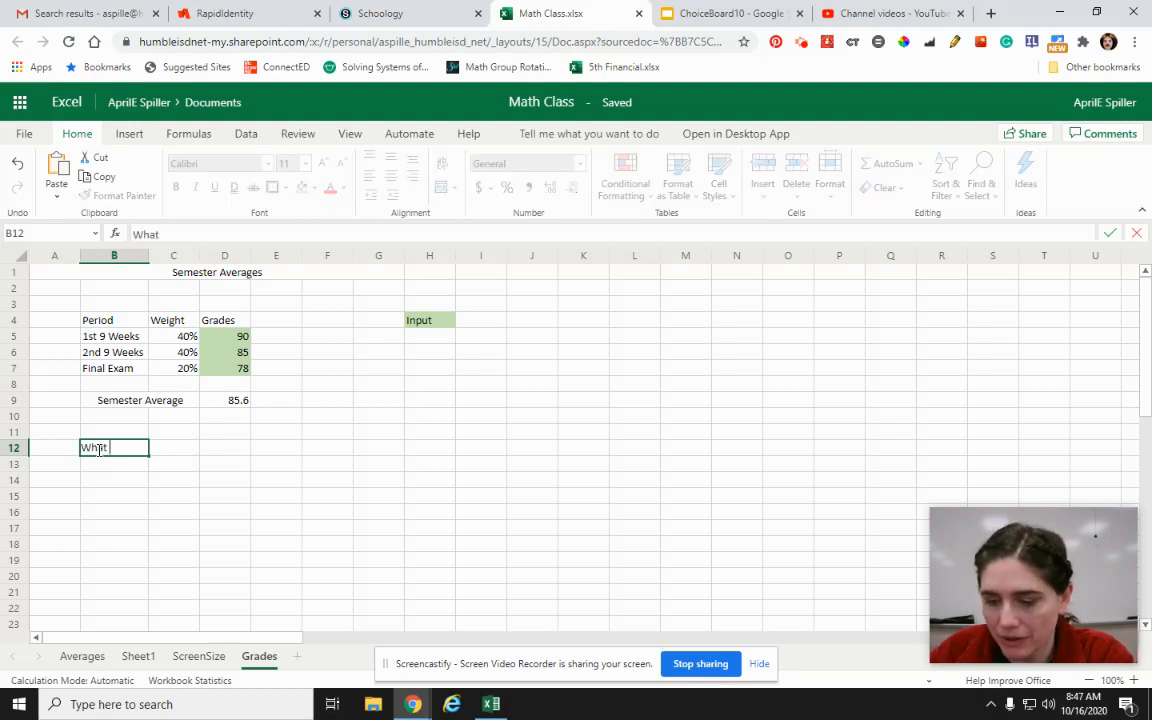
text( di I need on my final?)
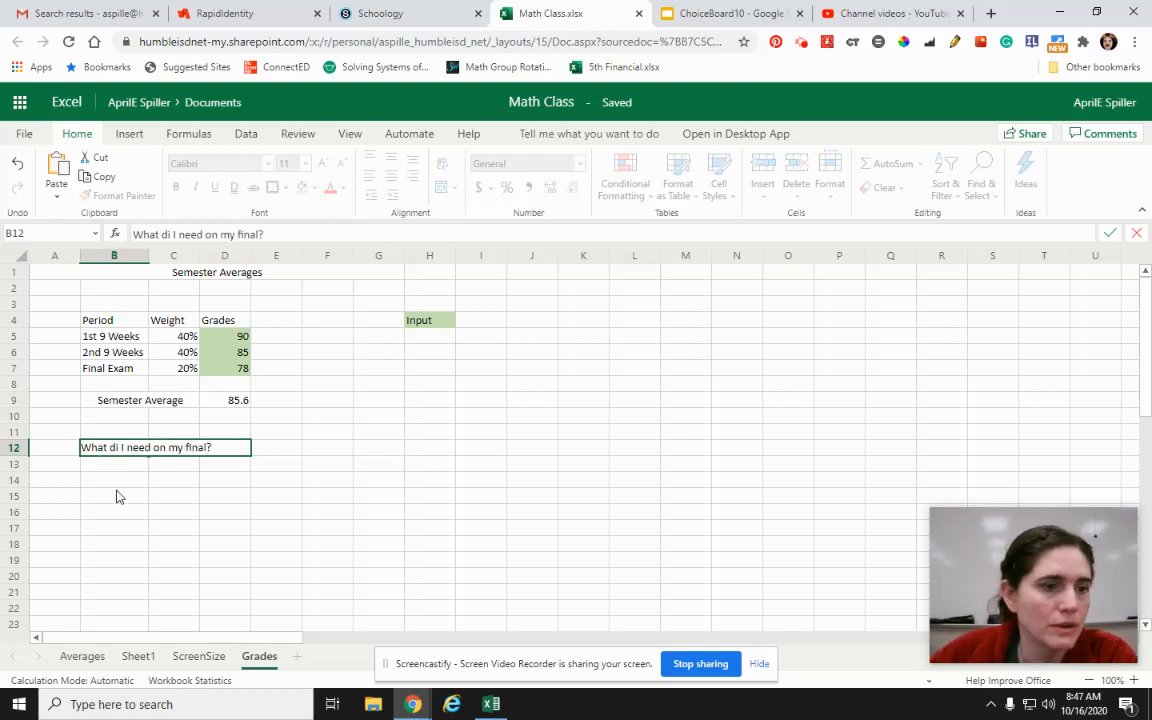
click(125, 478)
click(120, 449)
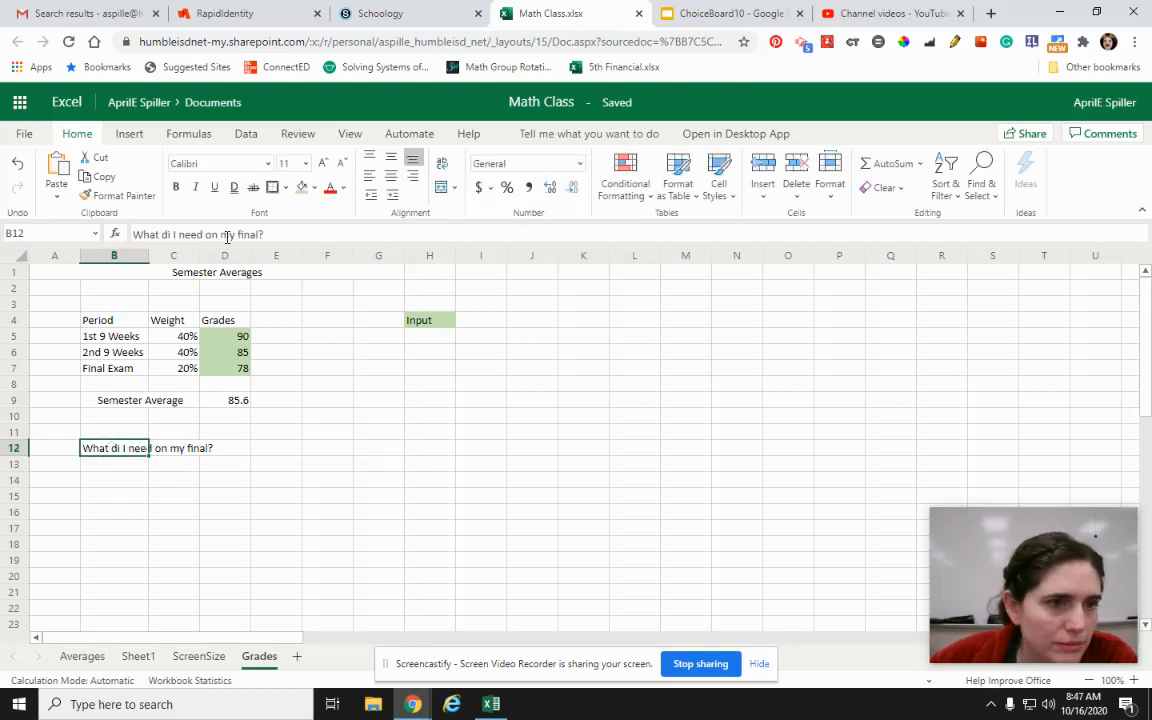
click(170, 234)
key(BackSpace)
text(o)
click(188, 513)
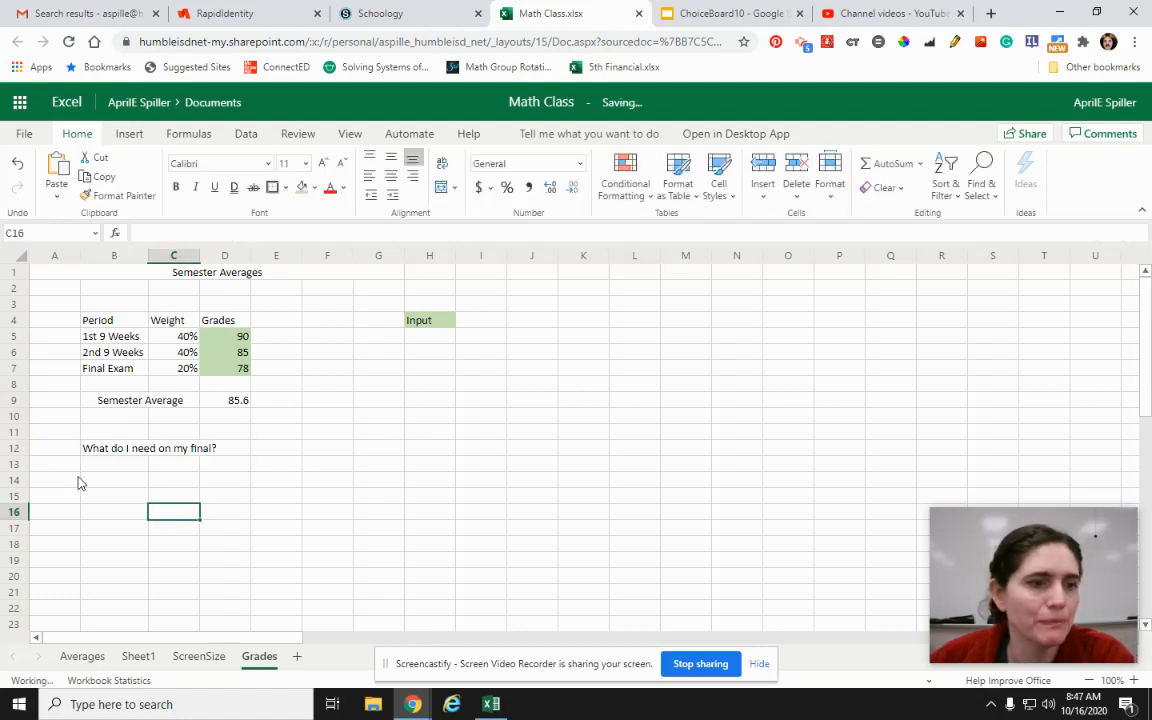
Step: Write the semester grade equation "SG = w1G1+w2G2+fwF" as text in I14
click(94, 482)
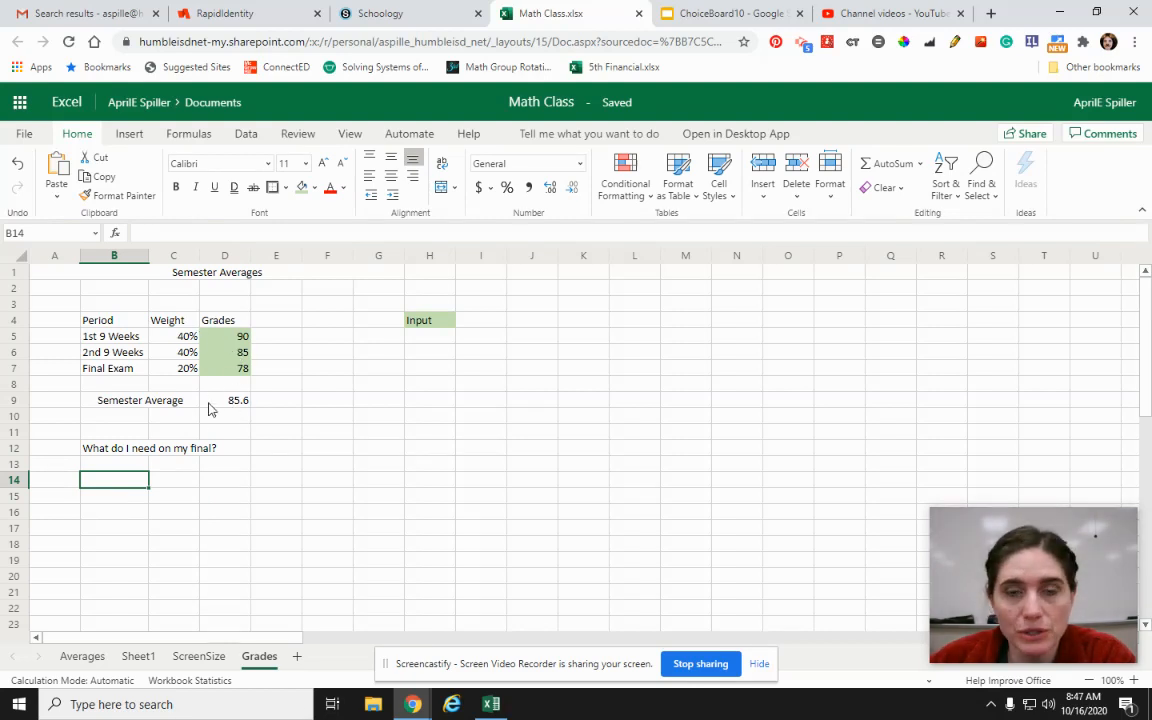
click(362, 482)
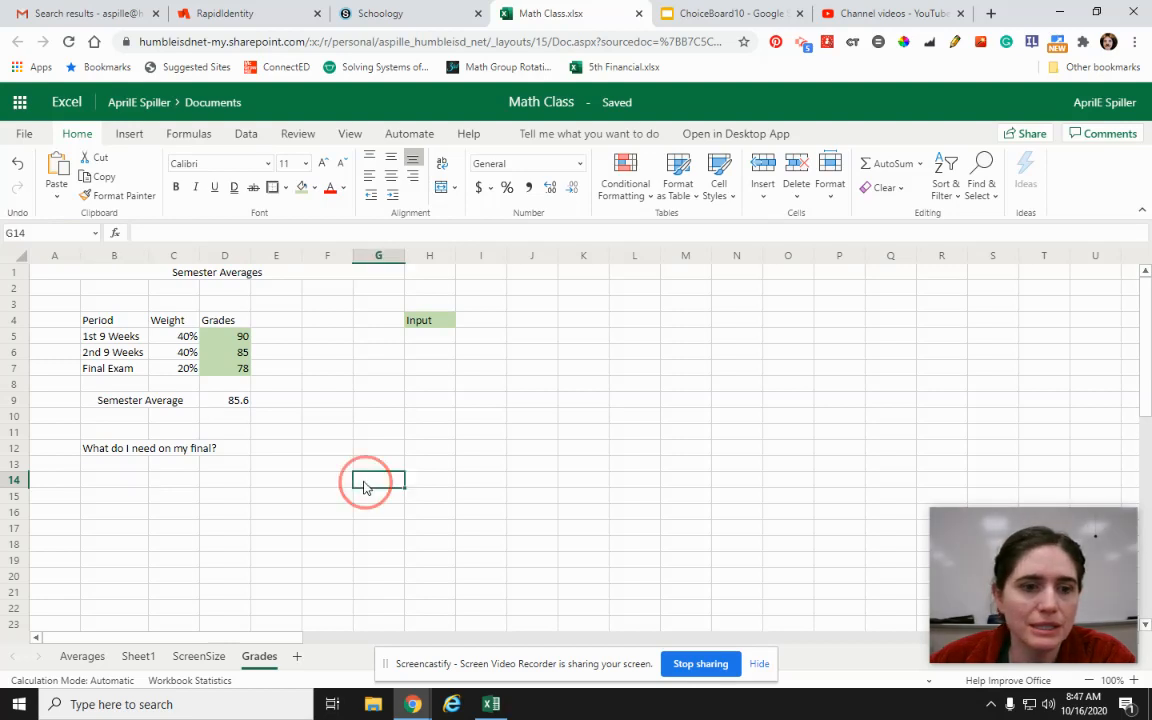
click(473, 488)
text(SG)
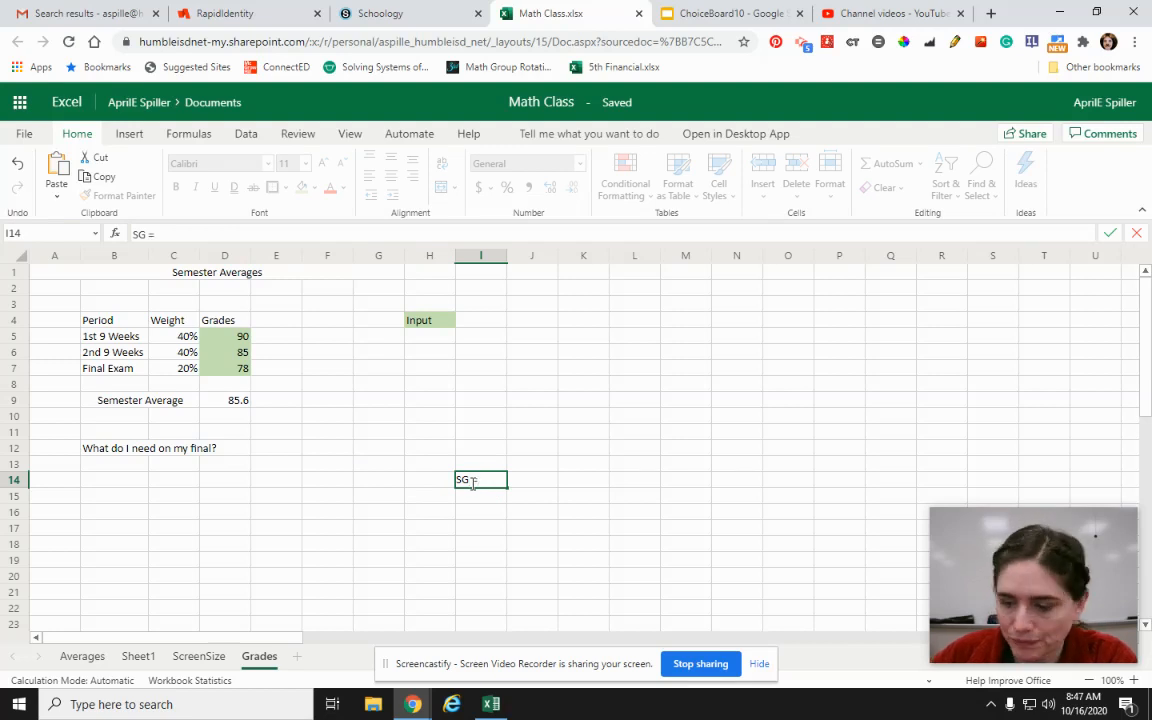
text( = w1)
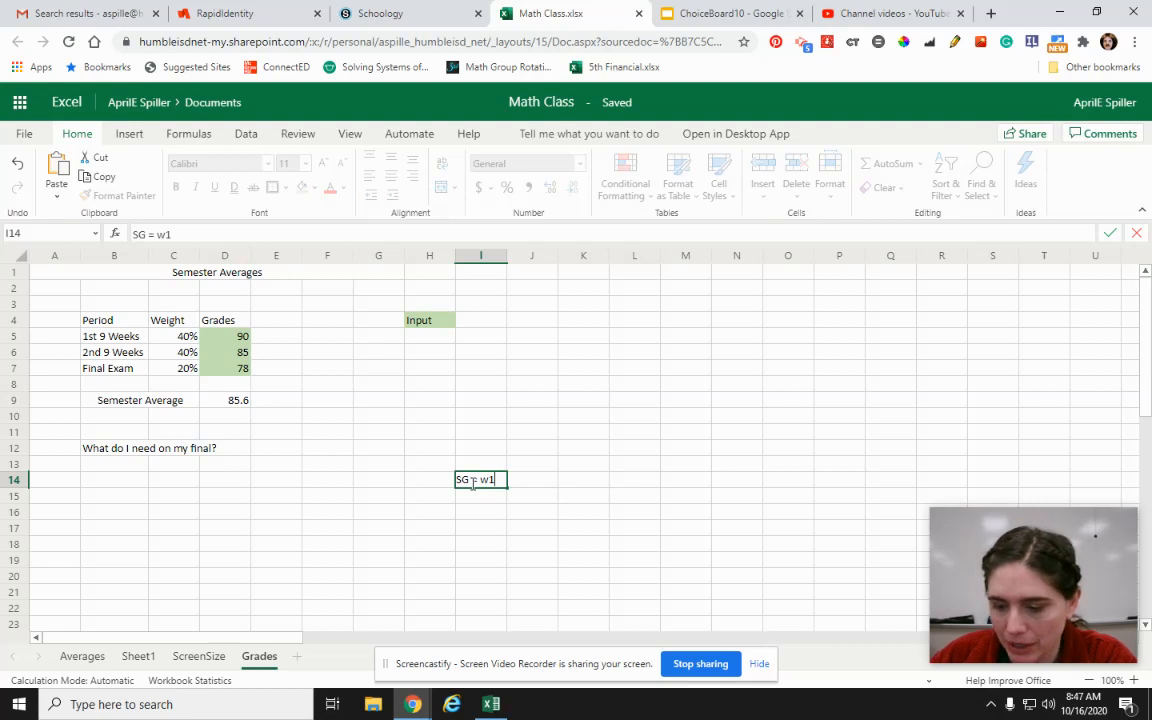
text(G1)
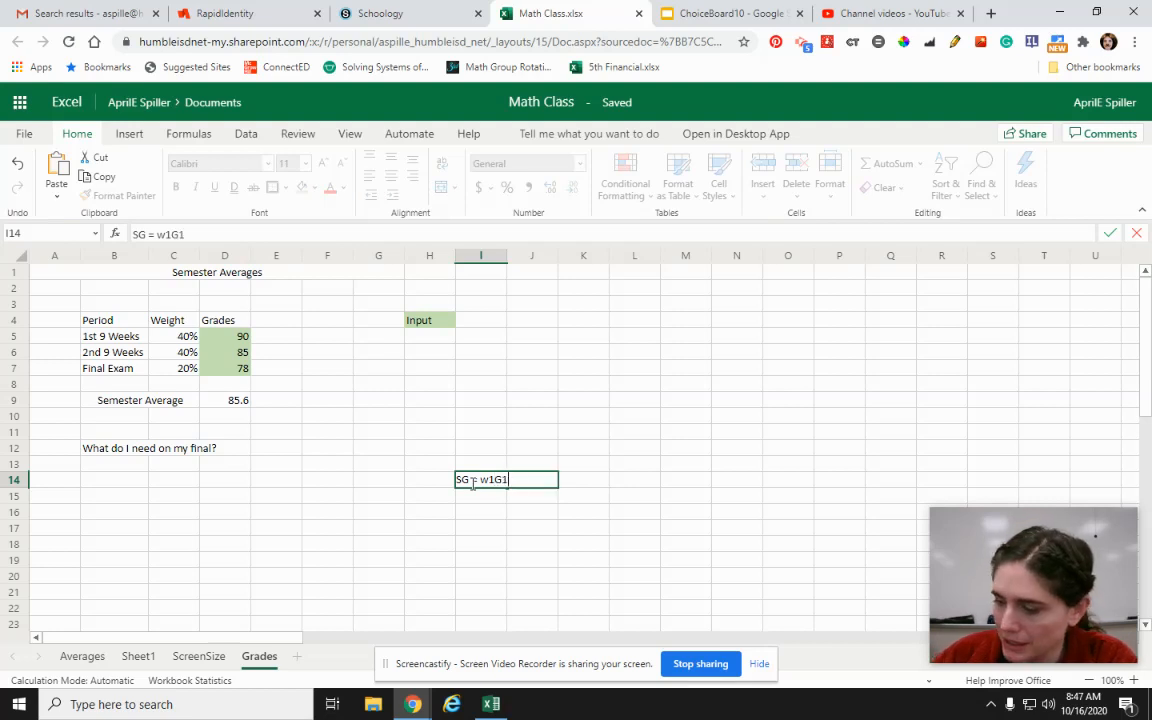
text(+w2)
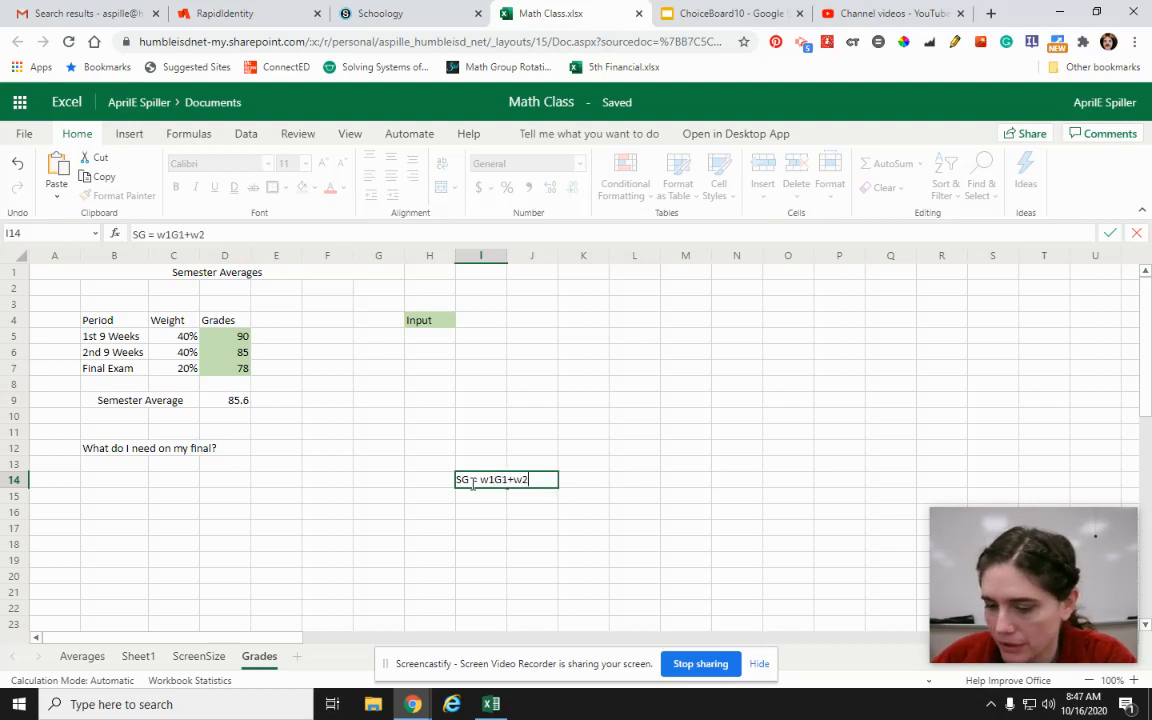
text(G2+)
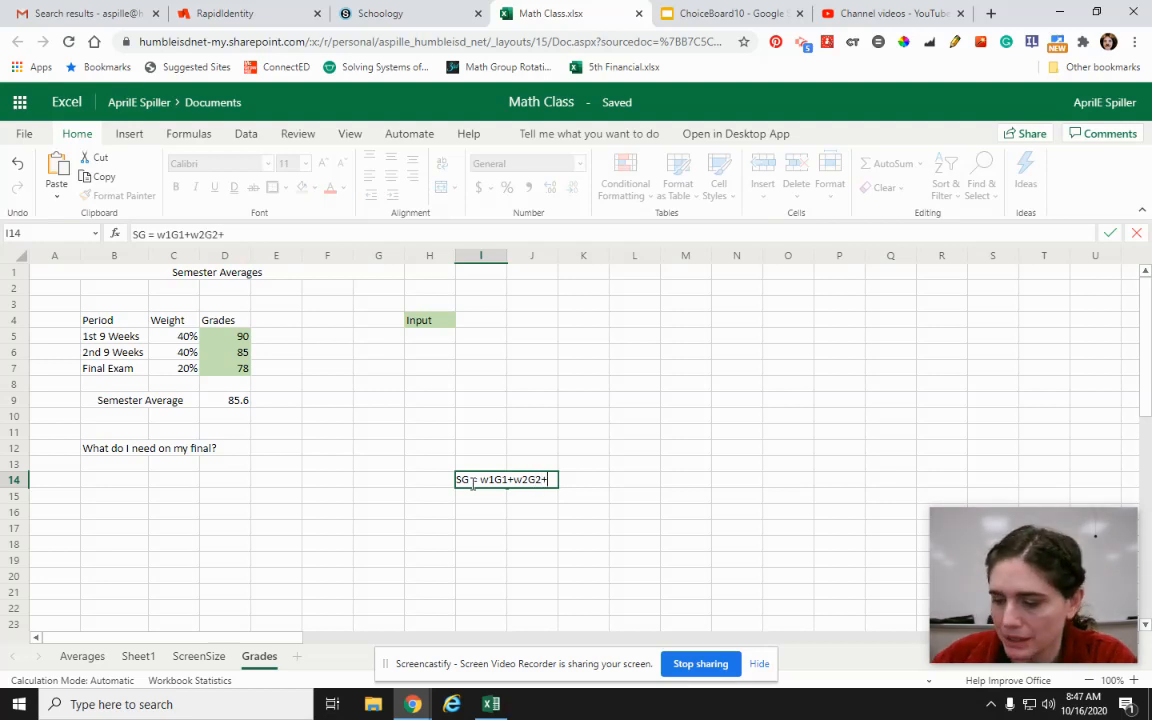
text(fw)
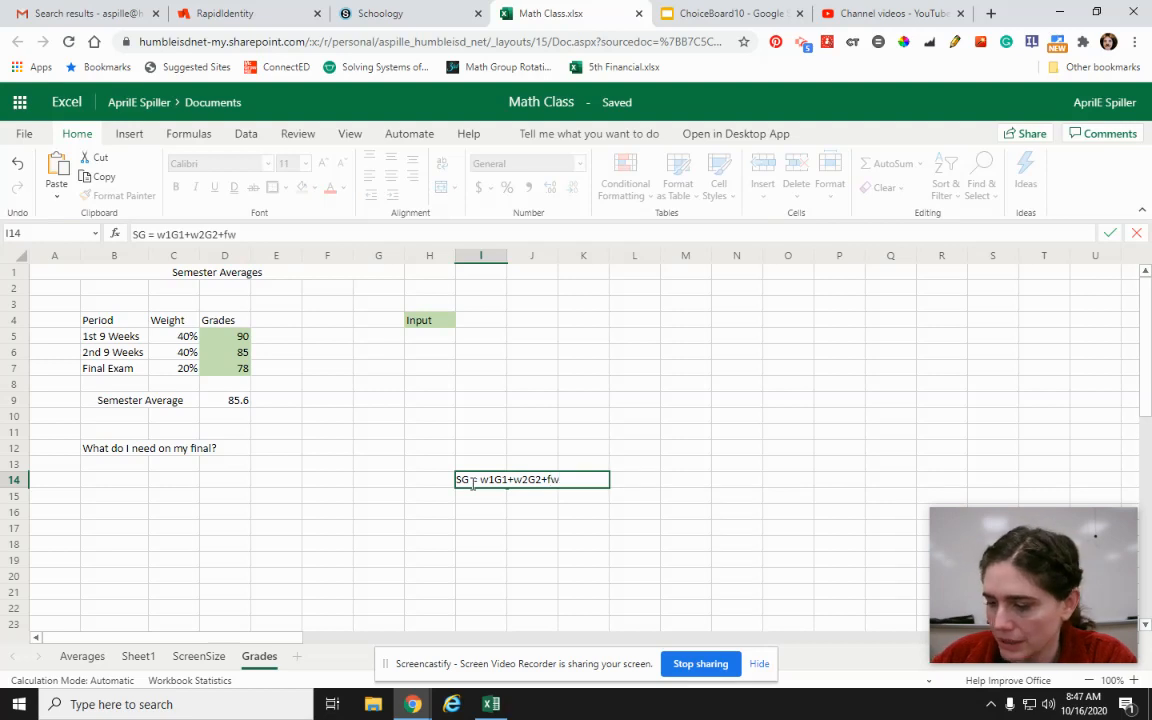
text(F)
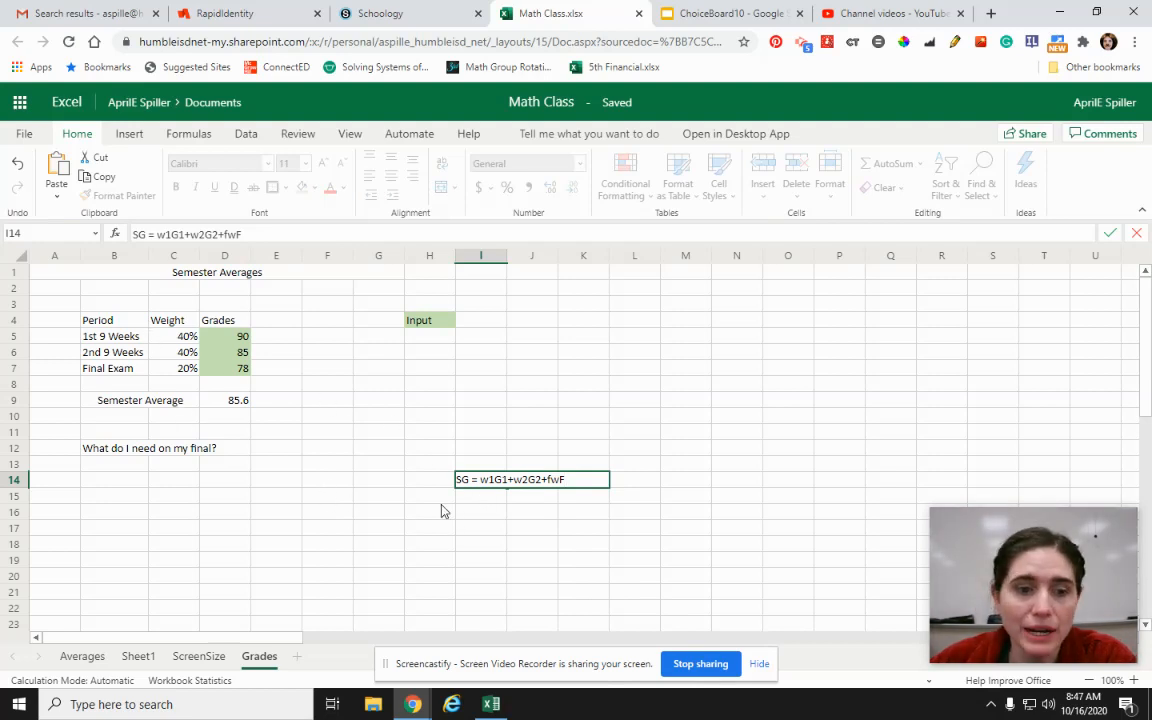
Step: Write the rearranged final exam equation "F = (SG-w1G1-w2G2)/fw" as text in I15
click(470, 497)
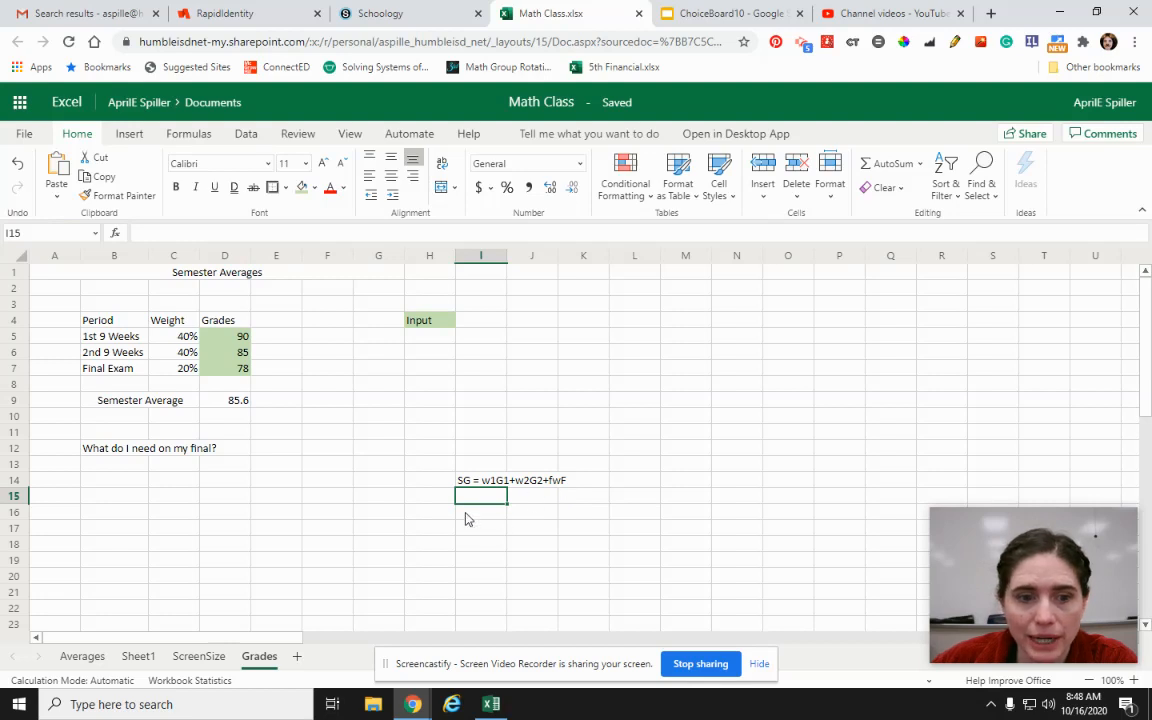
text(F)
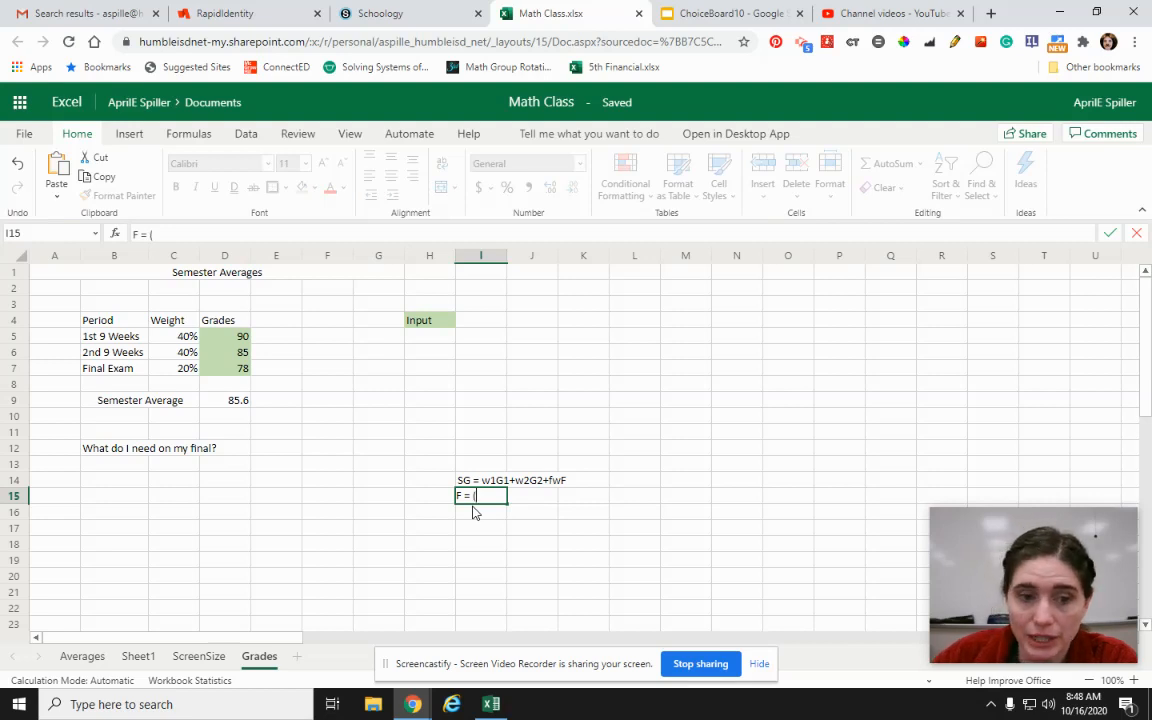
text(= (SG)
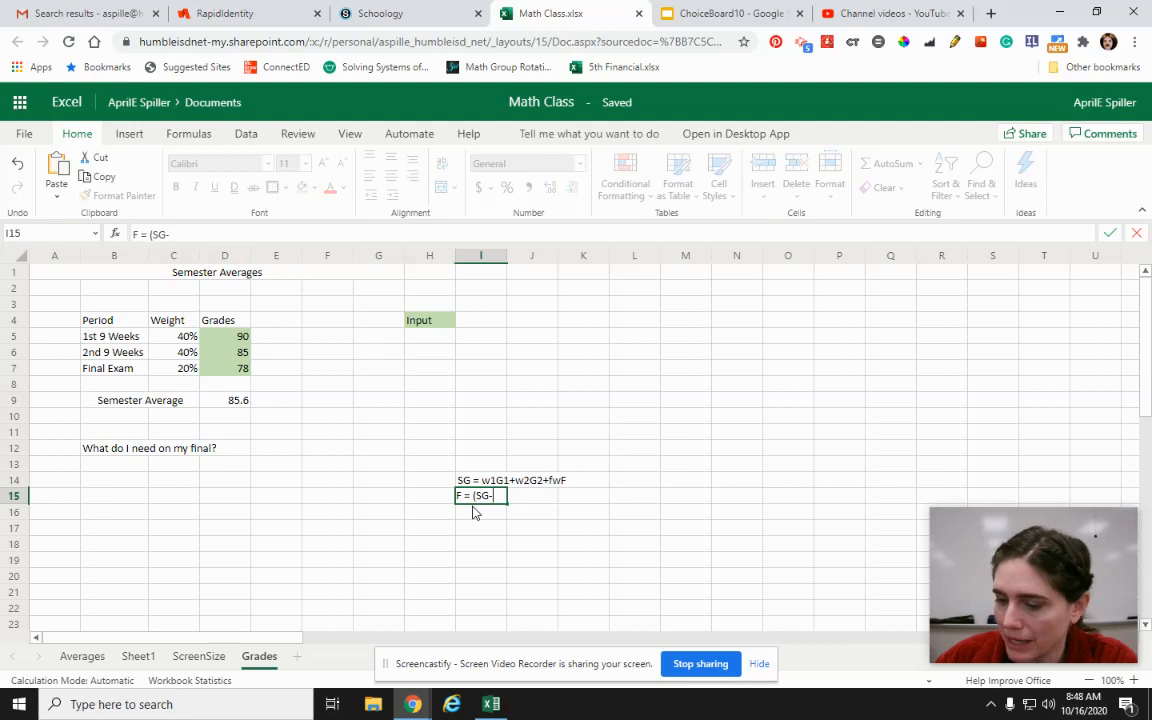
text(-w1G1-w2G)
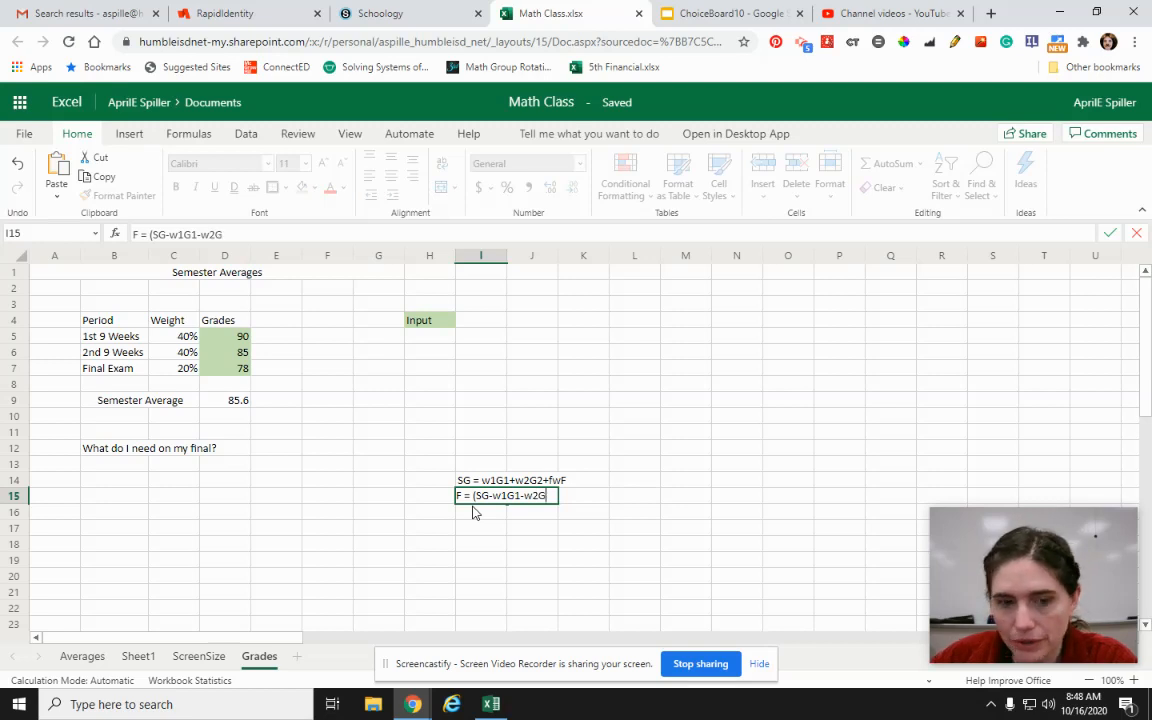
text(2))
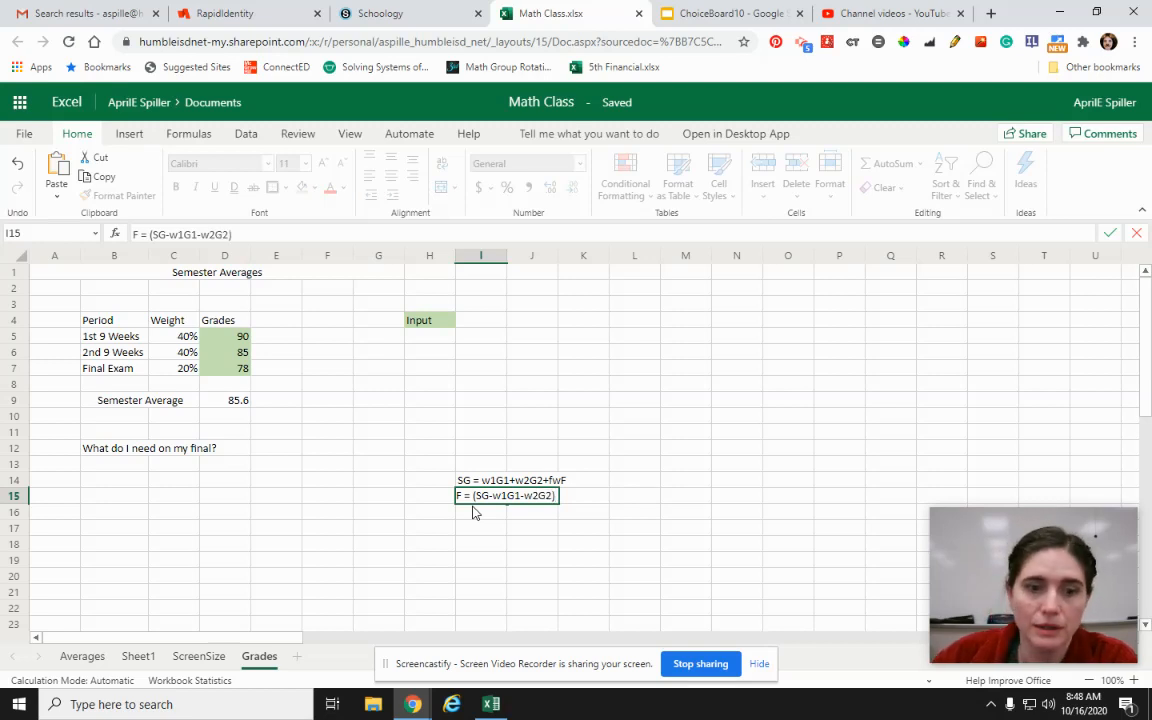
text(/)
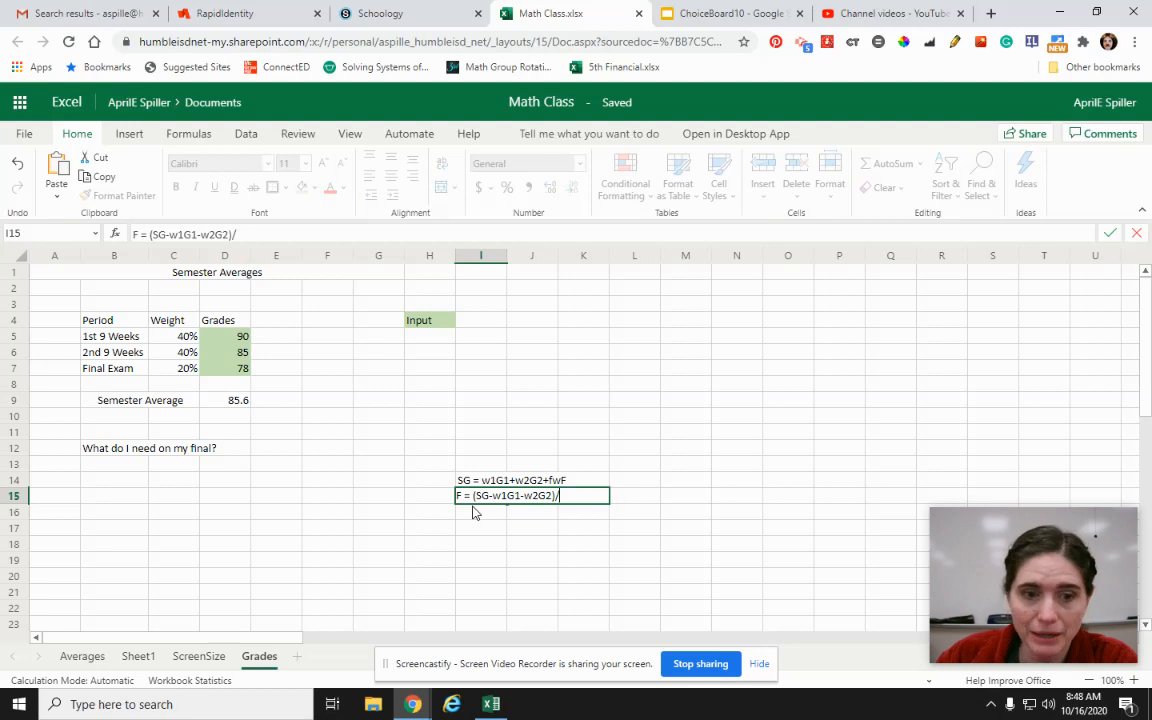
text(fw)
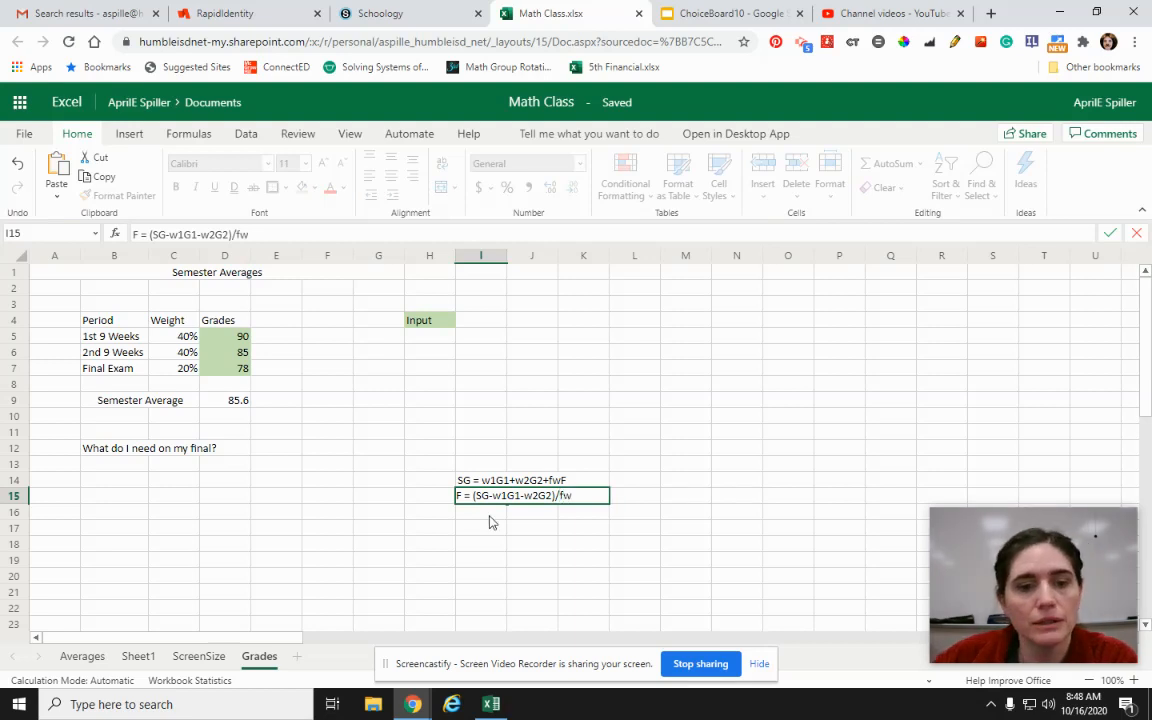
click(518, 556)
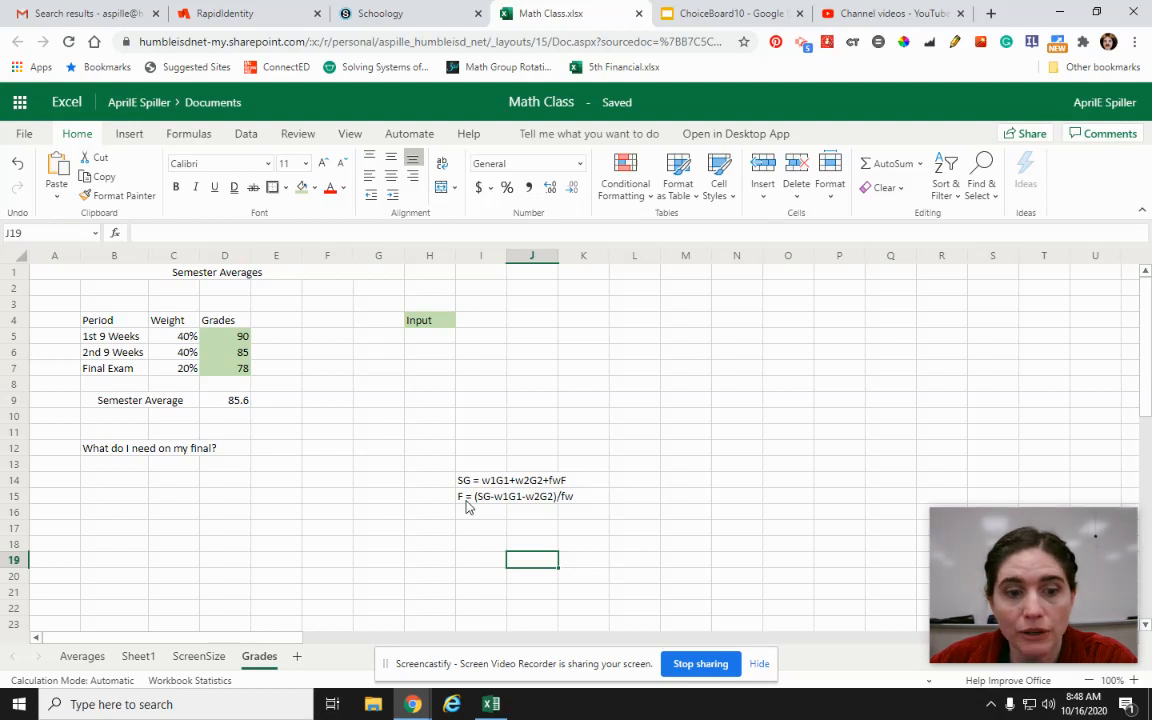
Step: Enter the labels "Inputs", "1st 9 Weeks", "2nd 9 Weeks" and "Semester Average" in B14 through B17
click(114, 484)
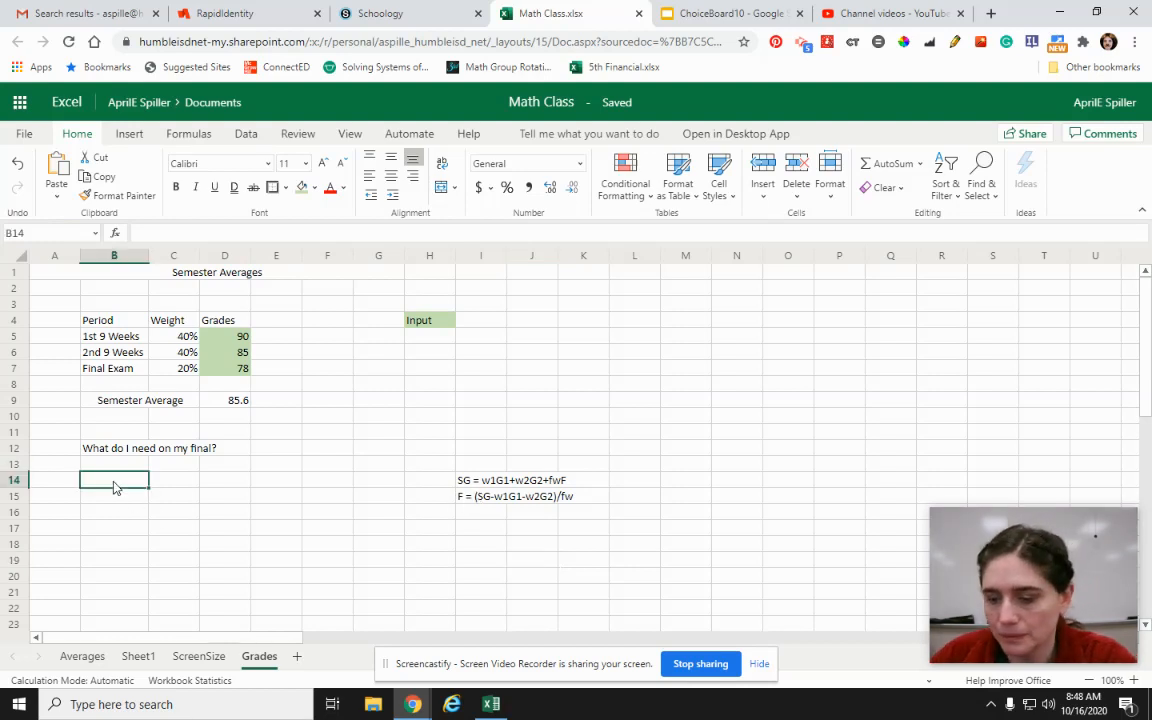
text(Inputs)
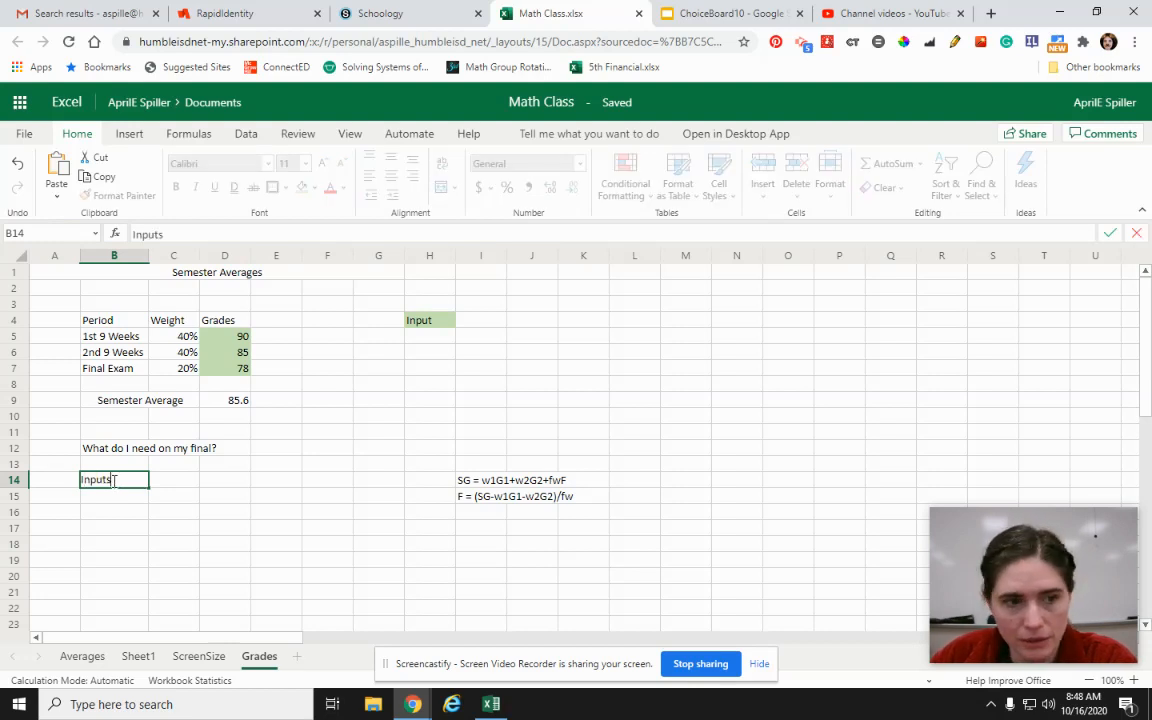
key(Return)
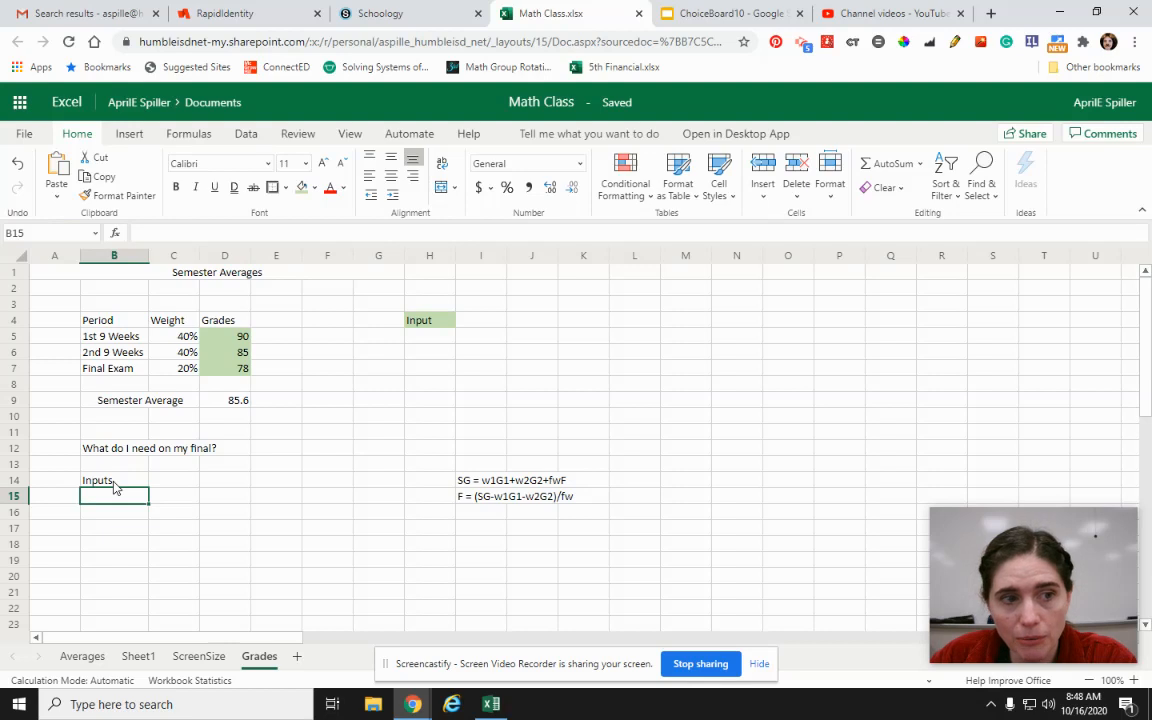
text(1st)
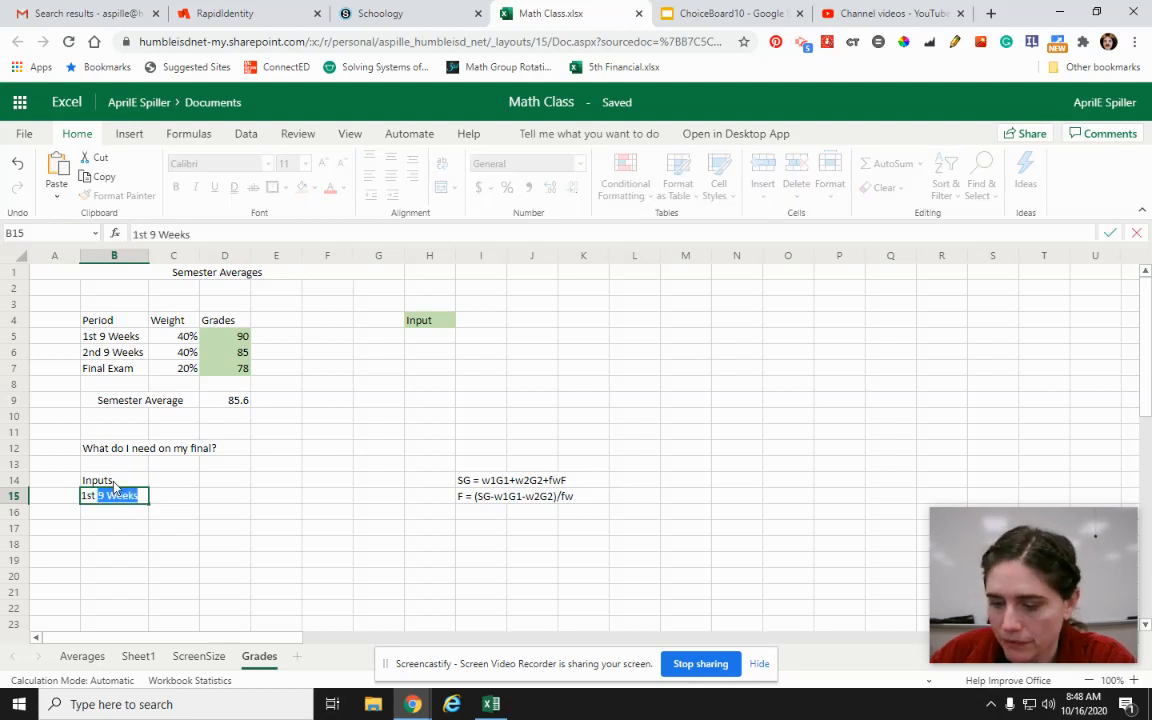
text( 9)
key(Return)
text(2nd)
key(Return)
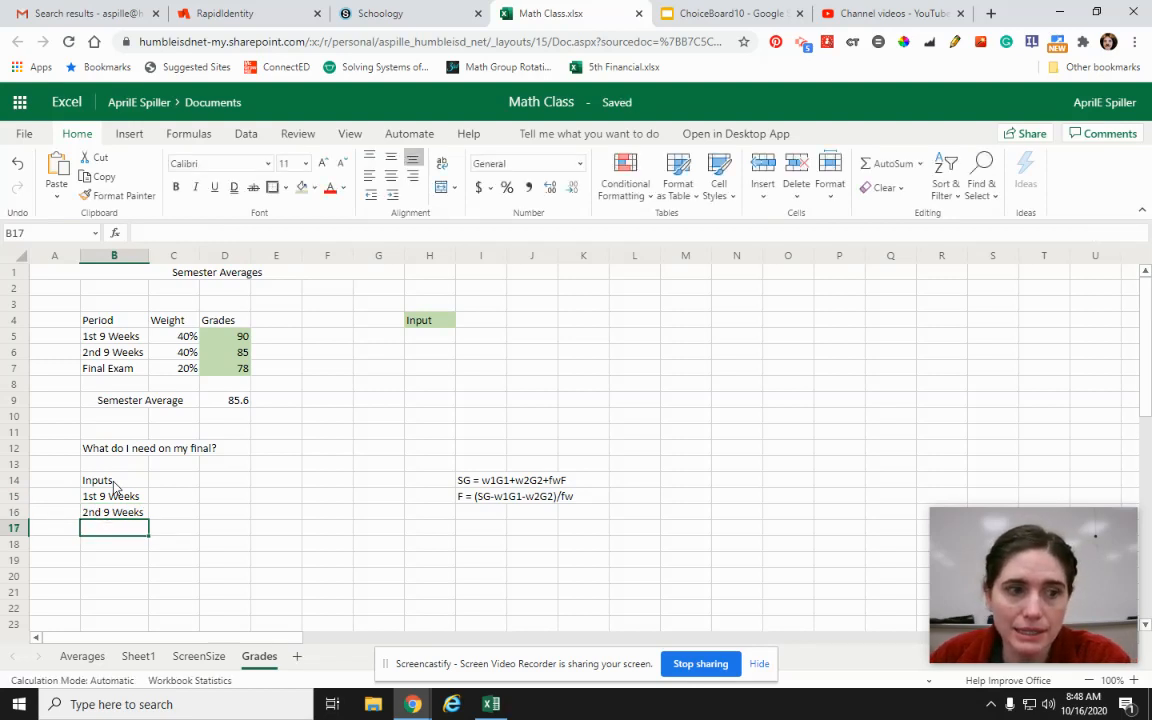
text(Semester Average)
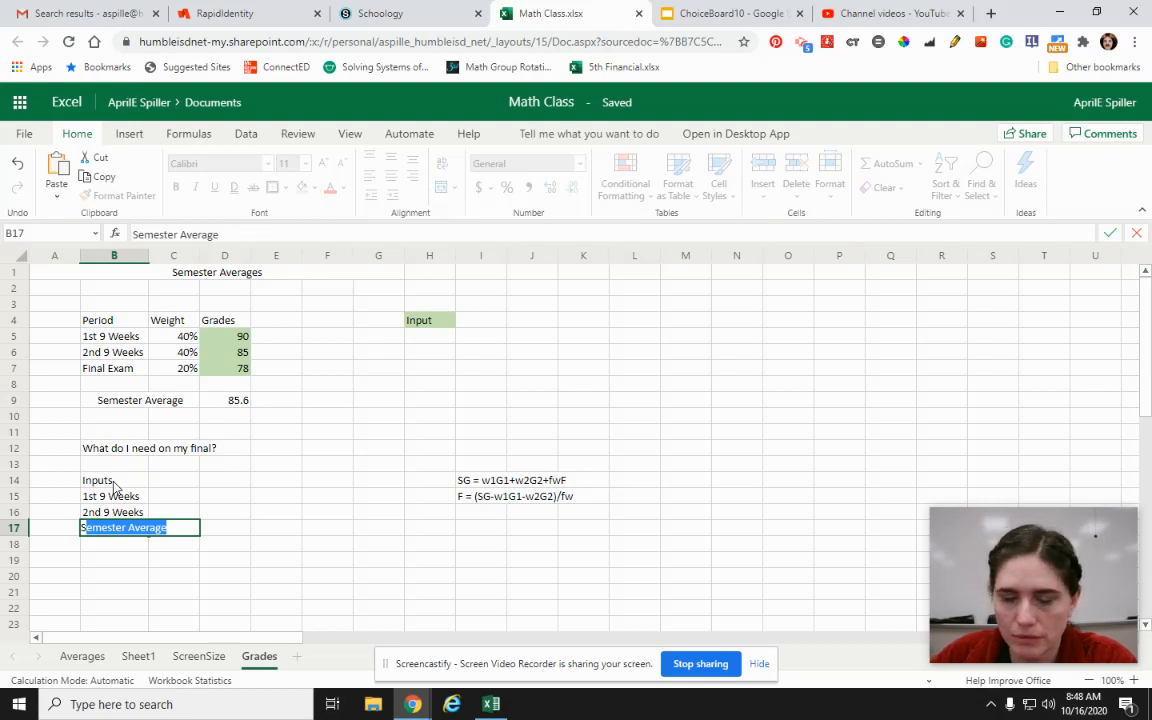
click(167, 565)
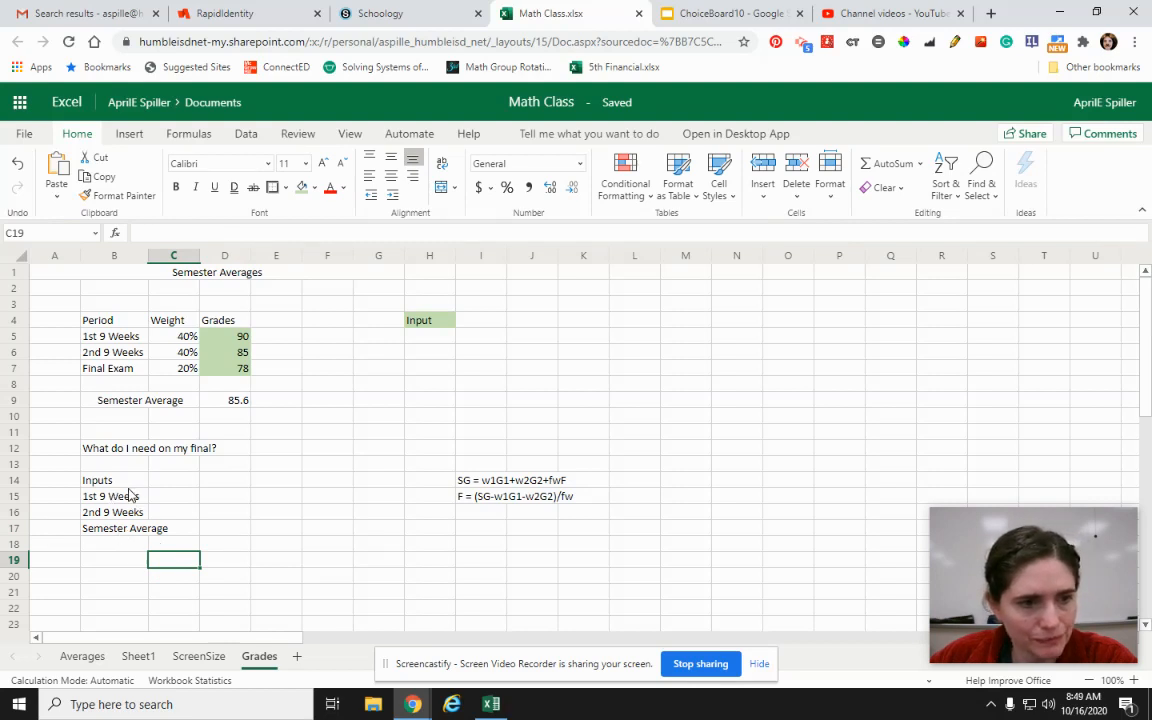
Step: Merge columns B and C separately in rows 15, 16 and 17, and left-align the three merged labels
drag(122, 528, 175, 530)
click(441, 187)
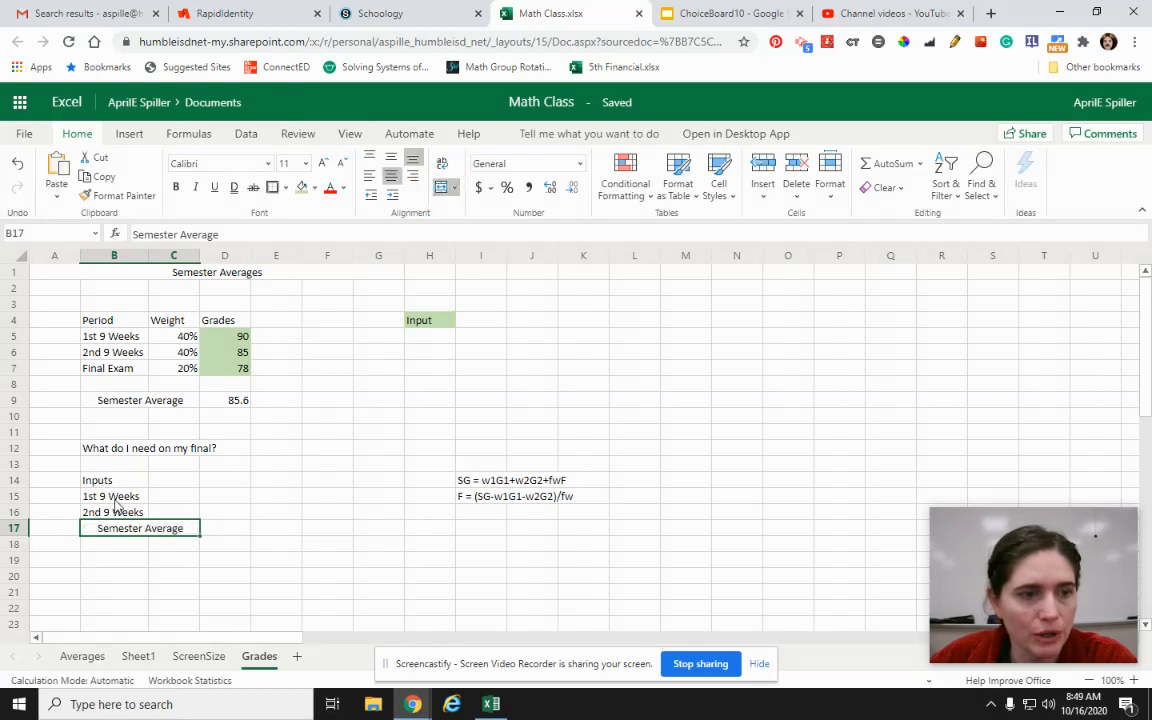
drag(117, 500, 176, 513)
click(440, 190)
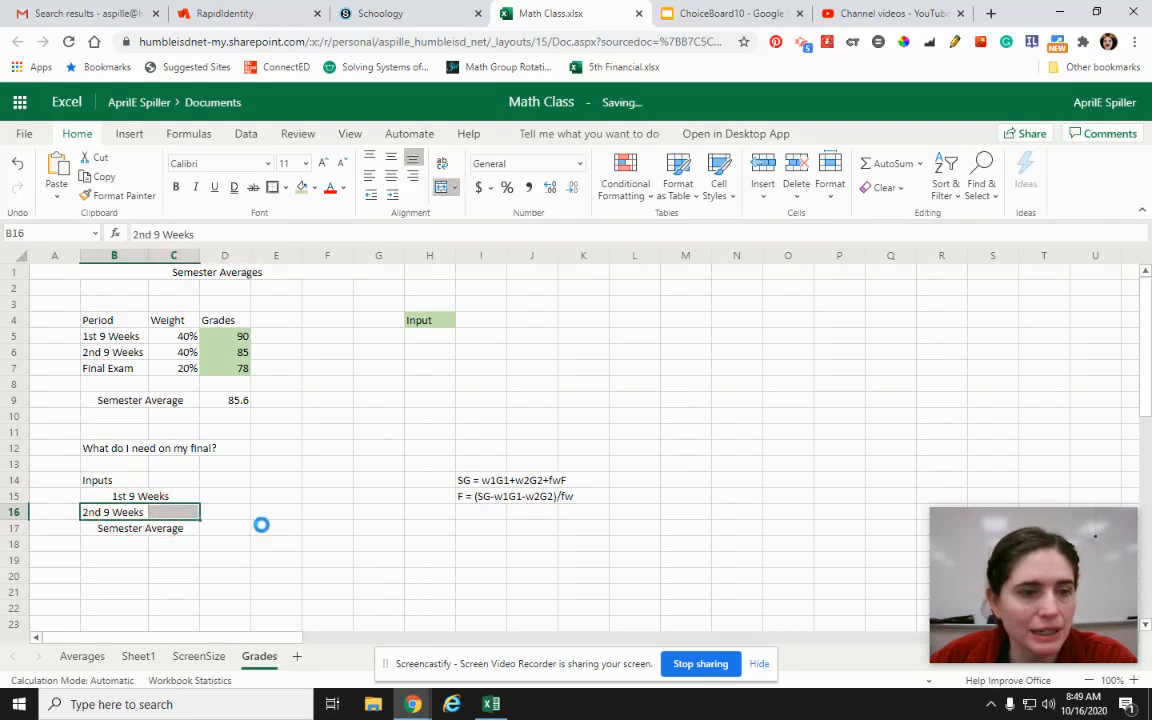
click(369, 177)
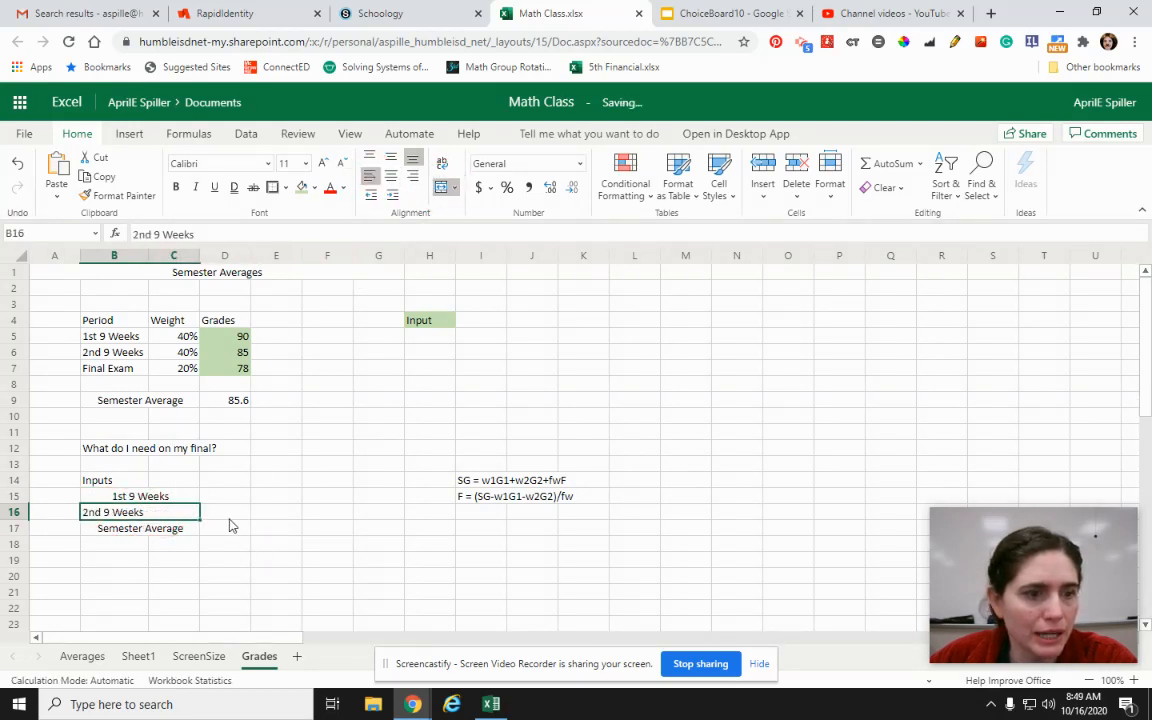
drag(108, 495, 105, 532)
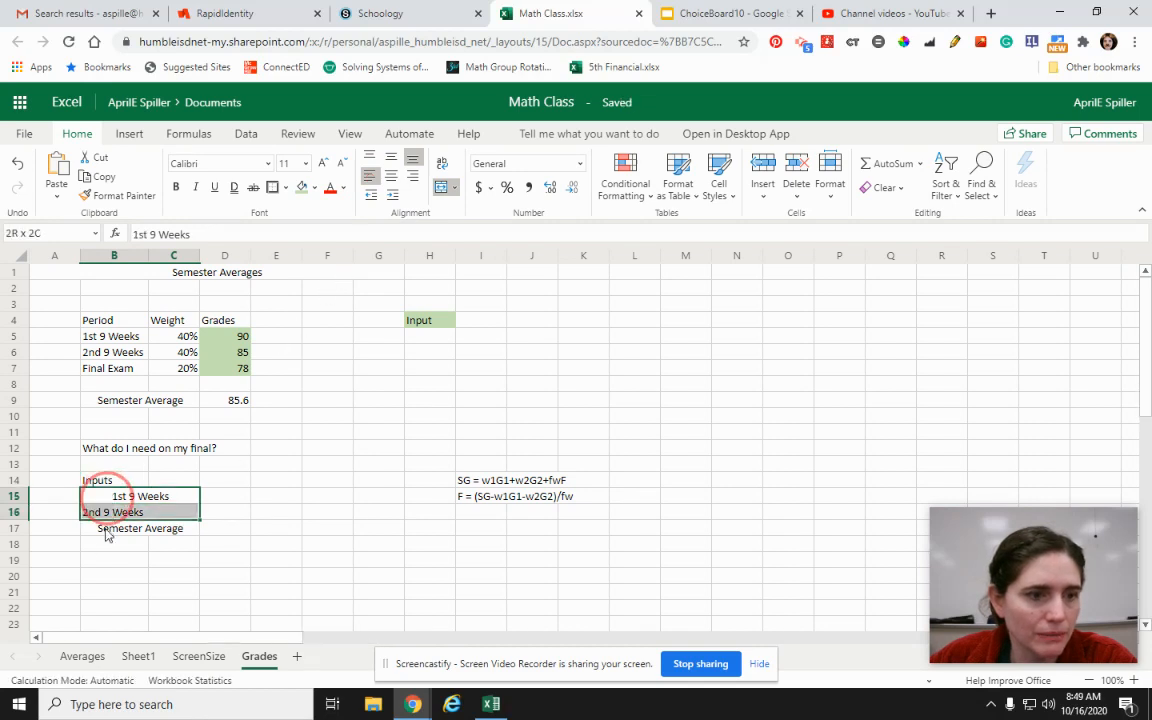
click(369, 177)
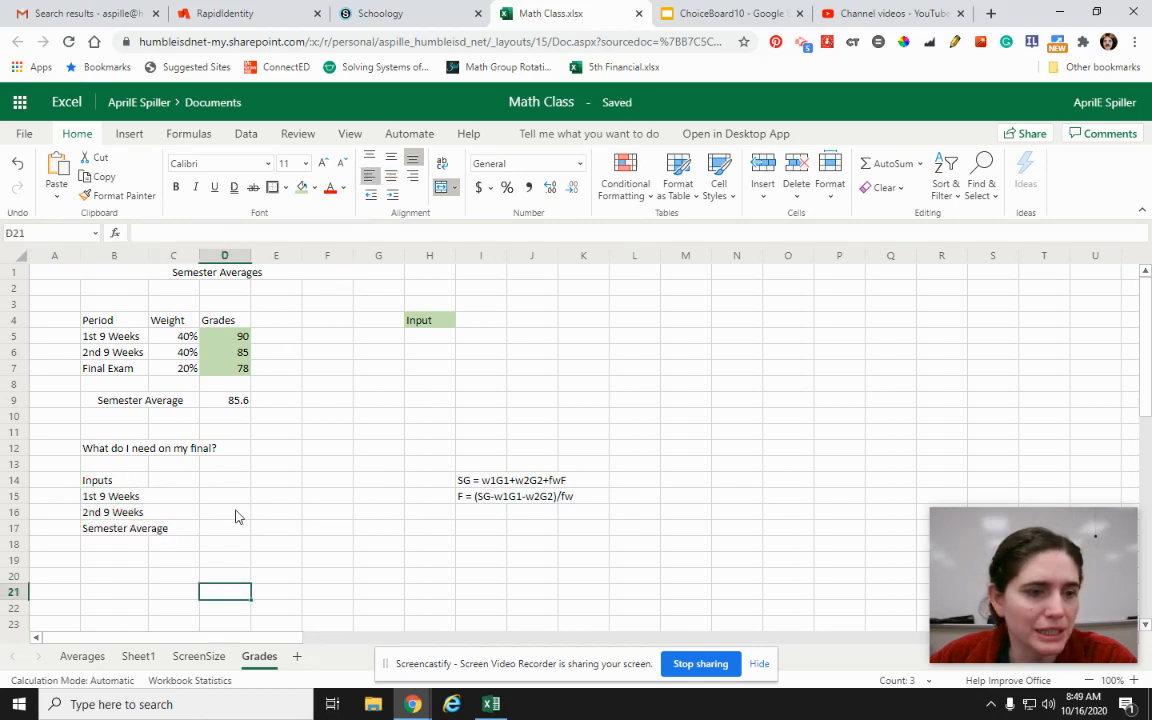
click(231, 500)
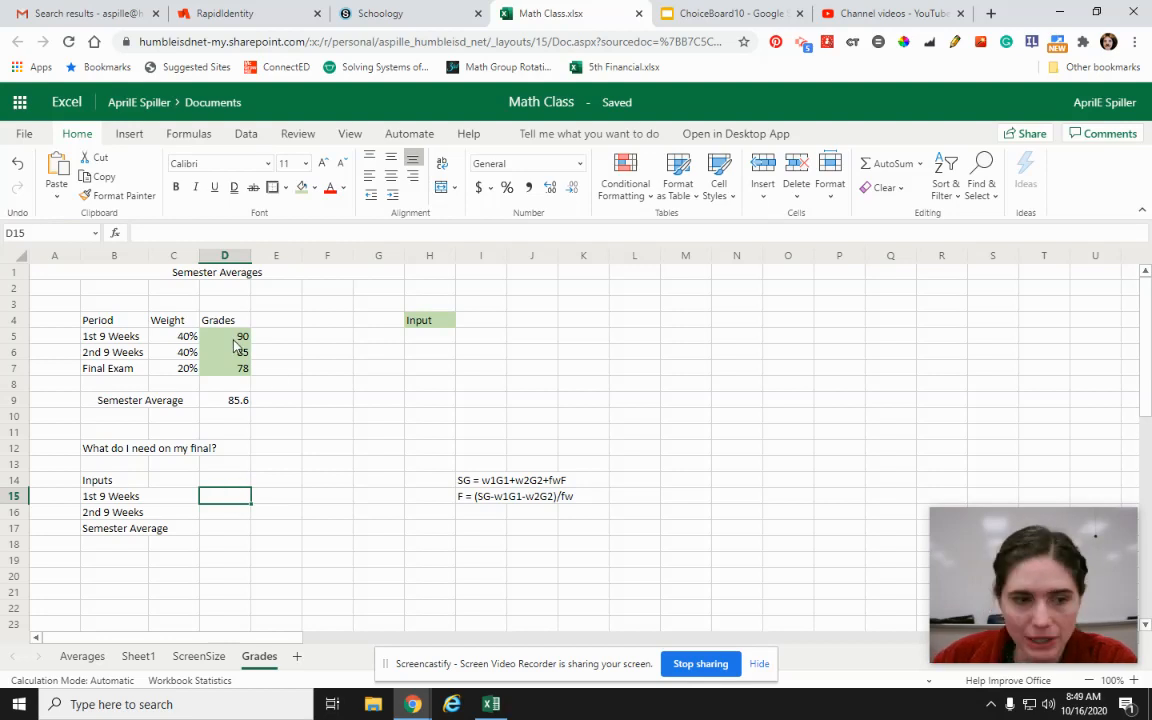
text(90)
click(231, 514)
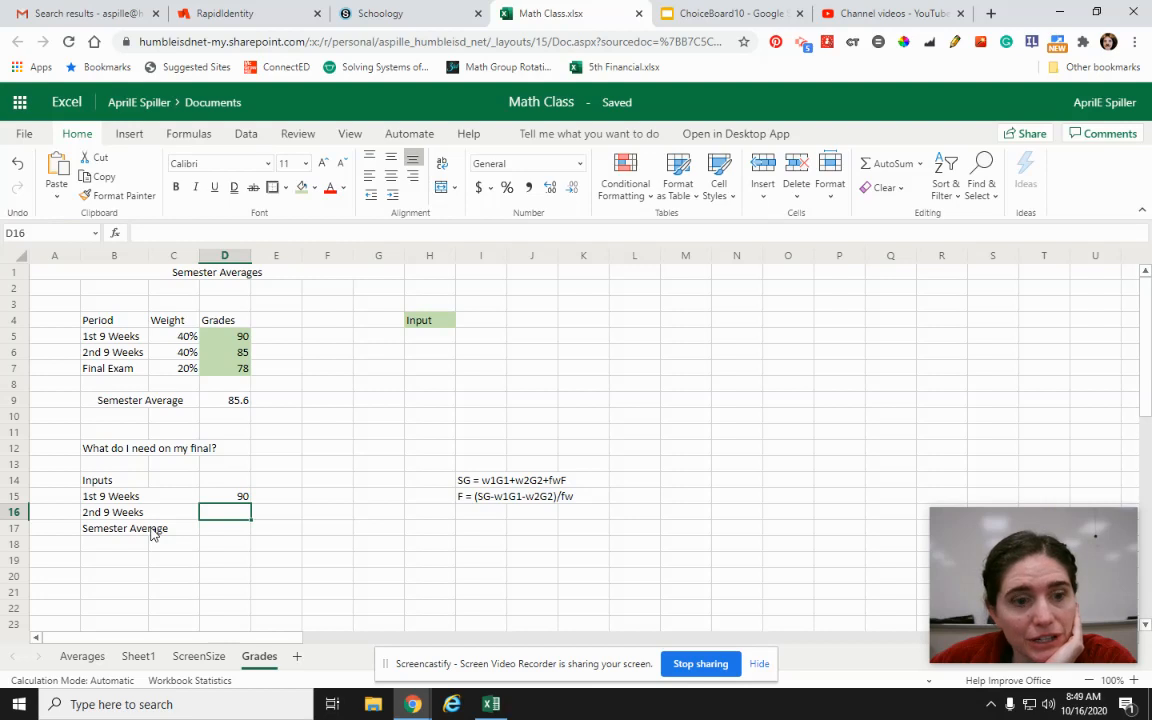
click(237, 496)
key(Delete)
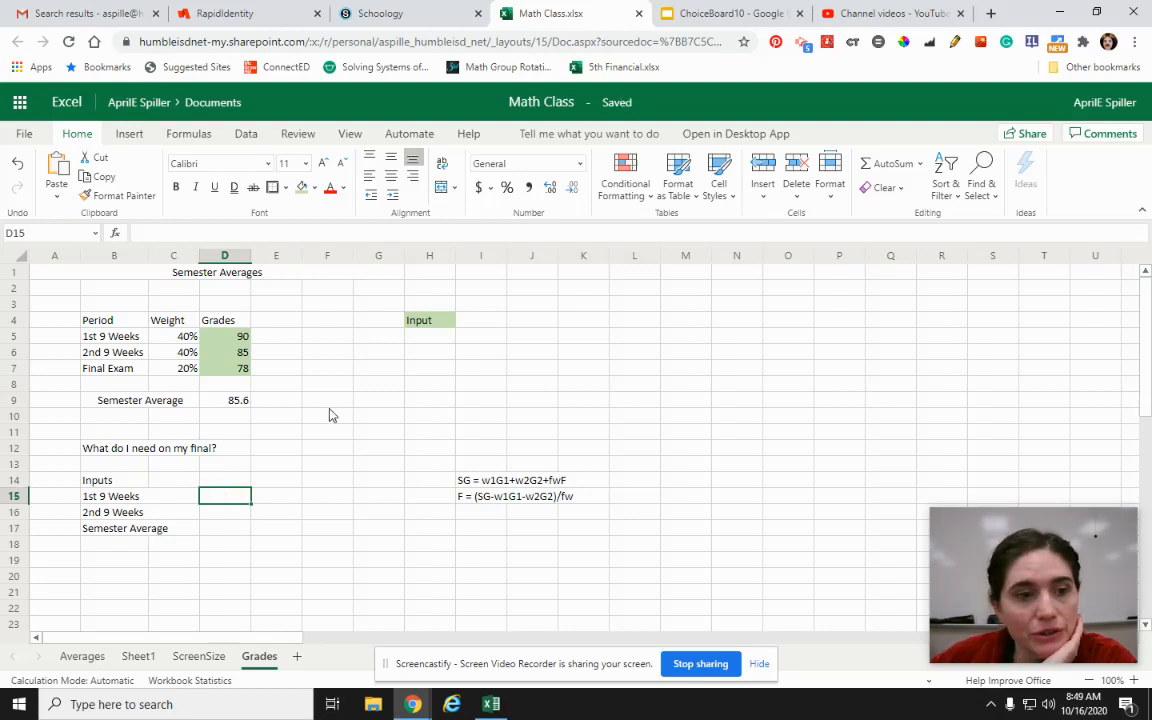
Step: Change the "Semester Average" label in B17 to "Desired Average"
click(110, 528)
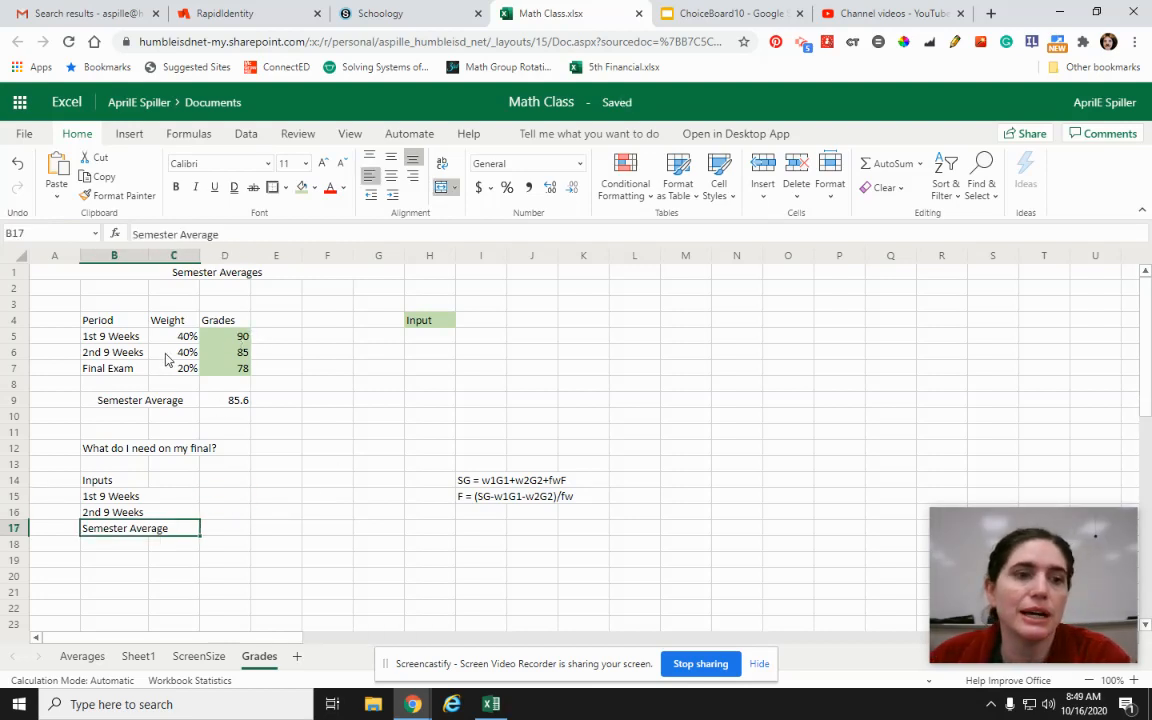
double_click(175, 234)
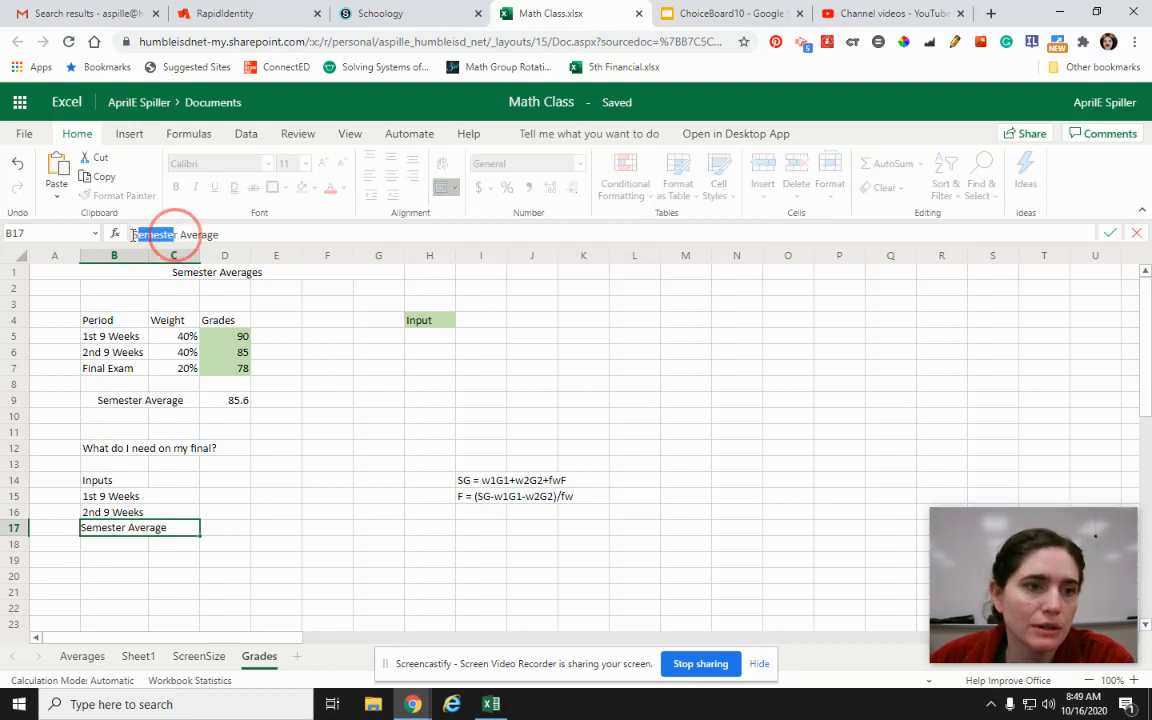
key(BackSpace)
text(Desired)
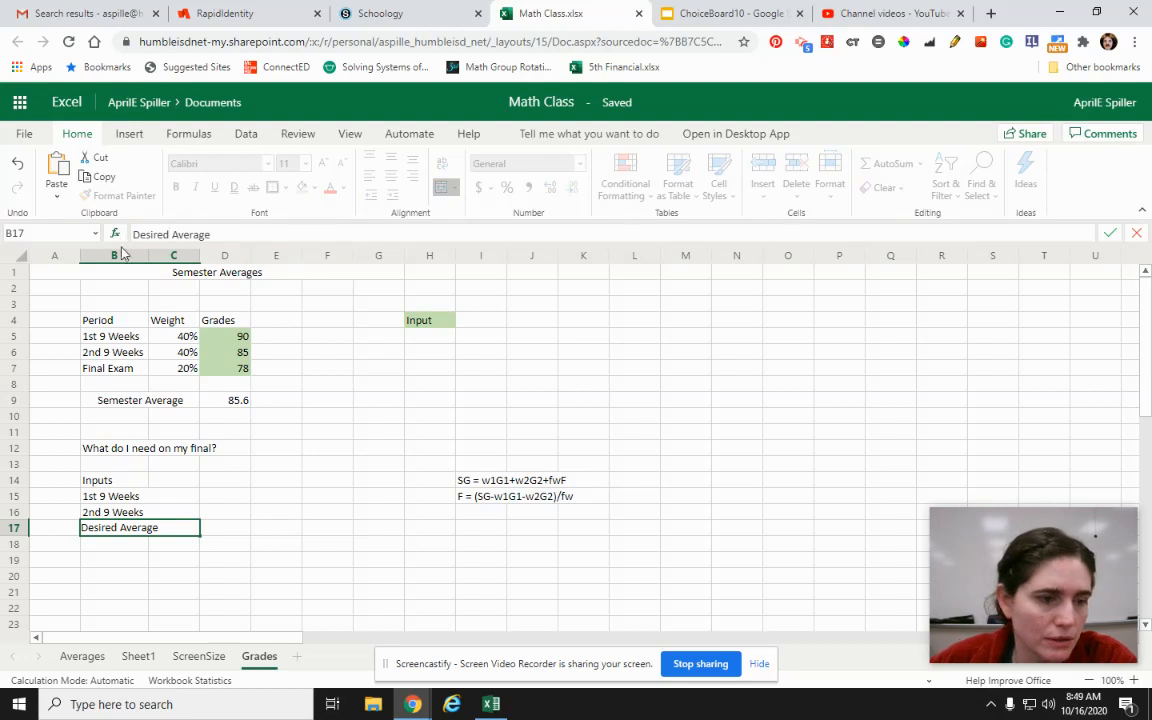
click(136, 573)
Step: Move the two 9 Weeks labels down to rows 18 and 19, and move the "Desired Average" label up to B15
click(99, 498)
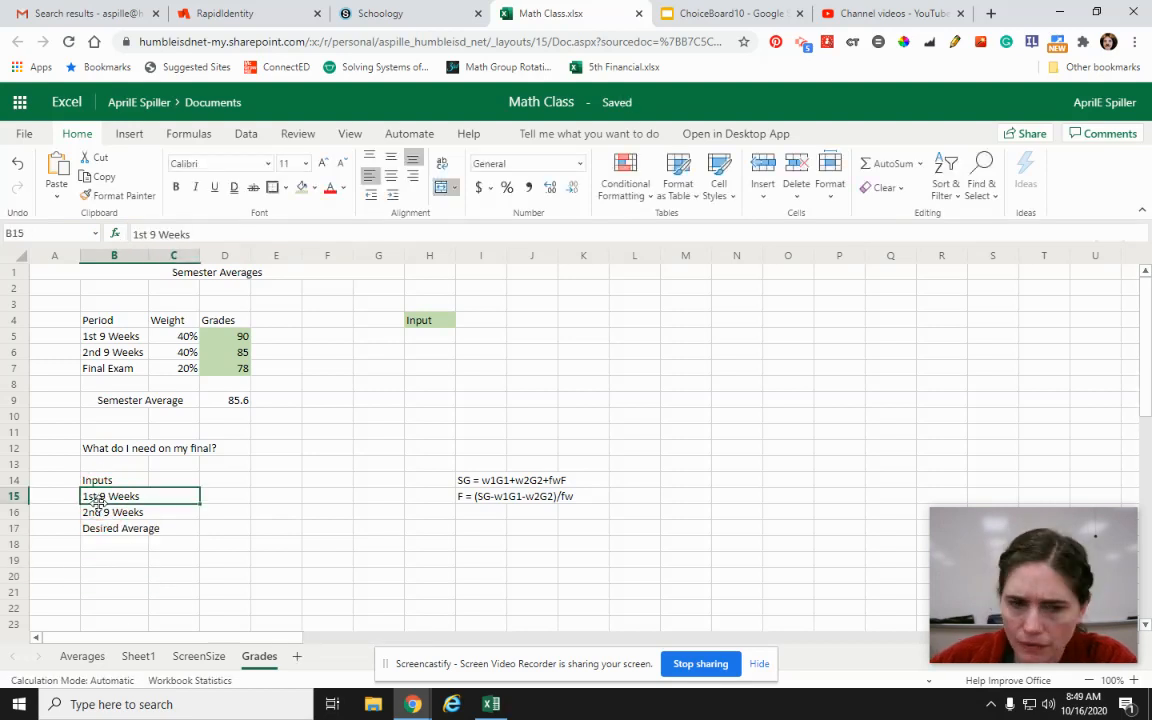
drag(104, 500, 172, 557)
click(143, 530)
drag(124, 519, 127, 498)
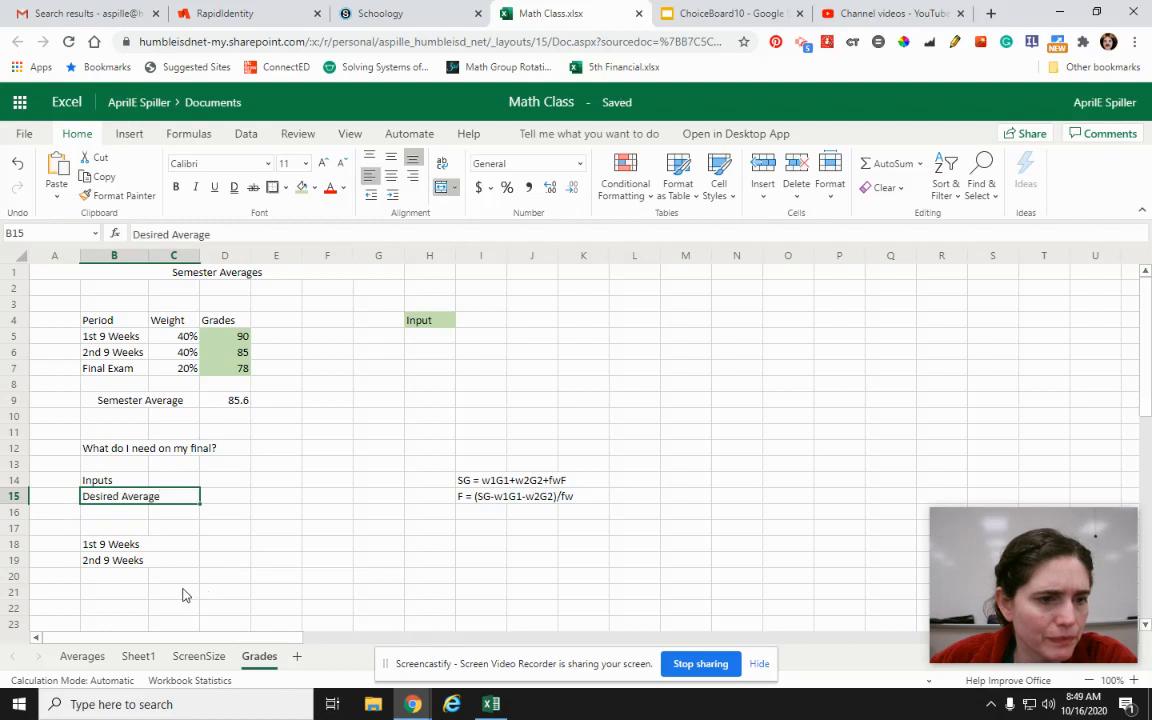
click(183, 594)
Step: Enter 90 as the desired average in D15 and shade the cell with the light green input fill
click(213, 500)
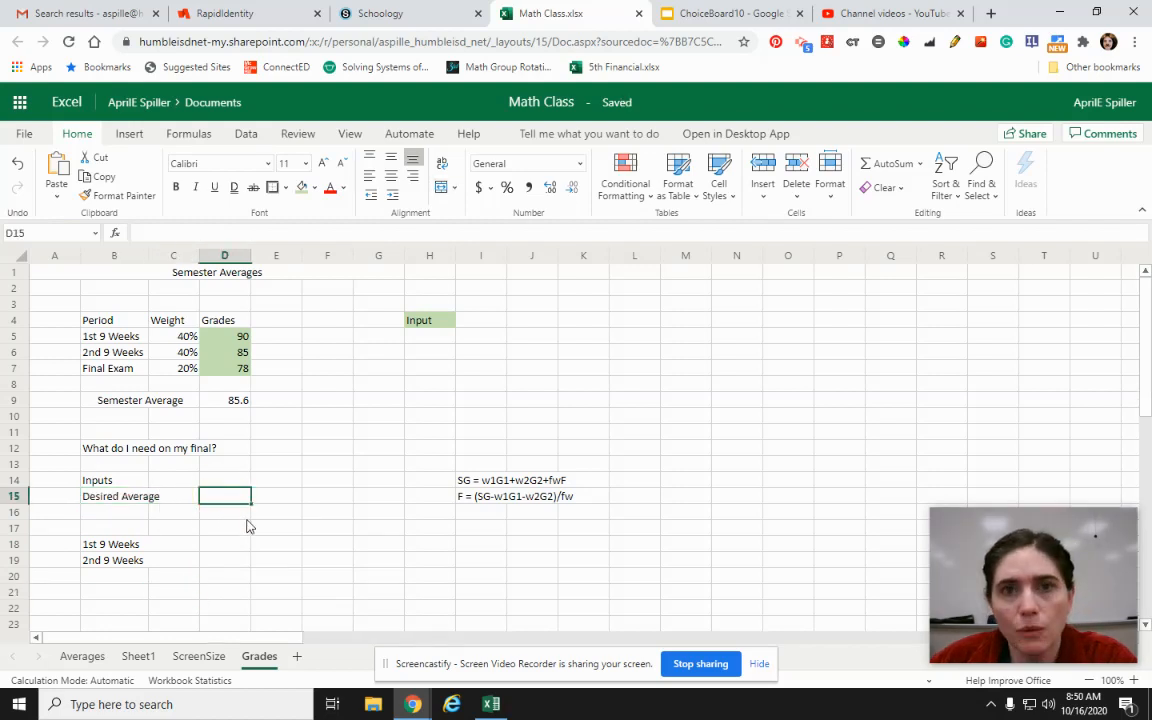
text(90)
click(254, 530)
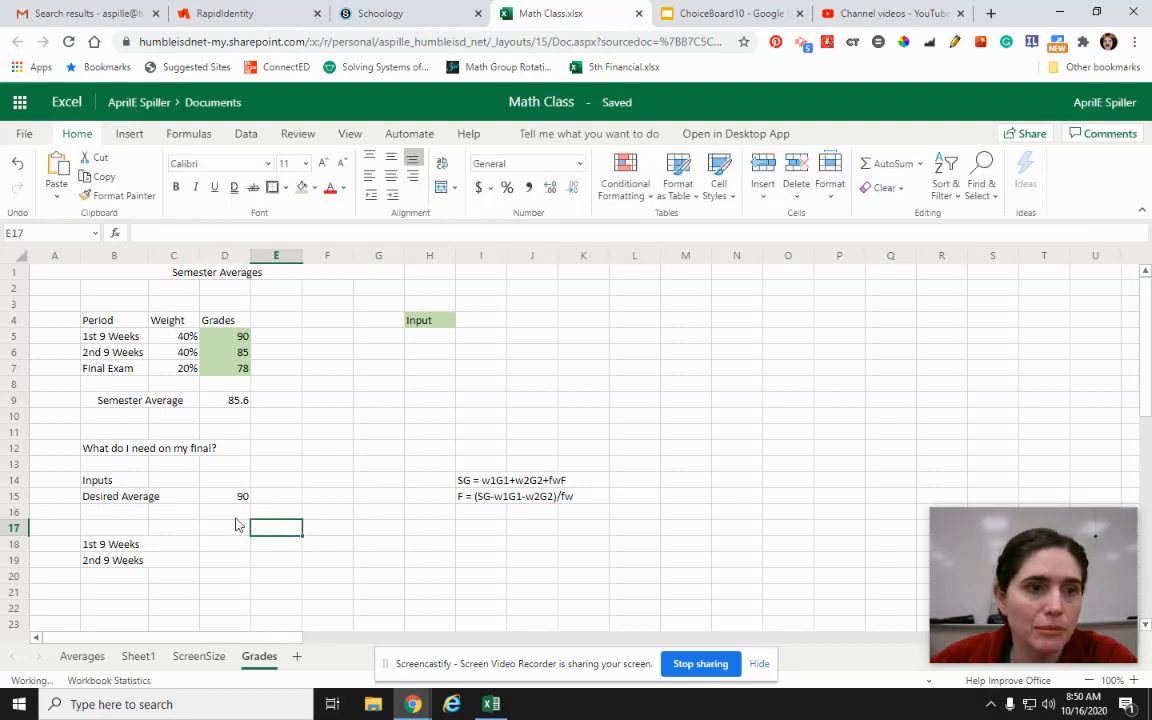
click(236, 495)
click(301, 188)
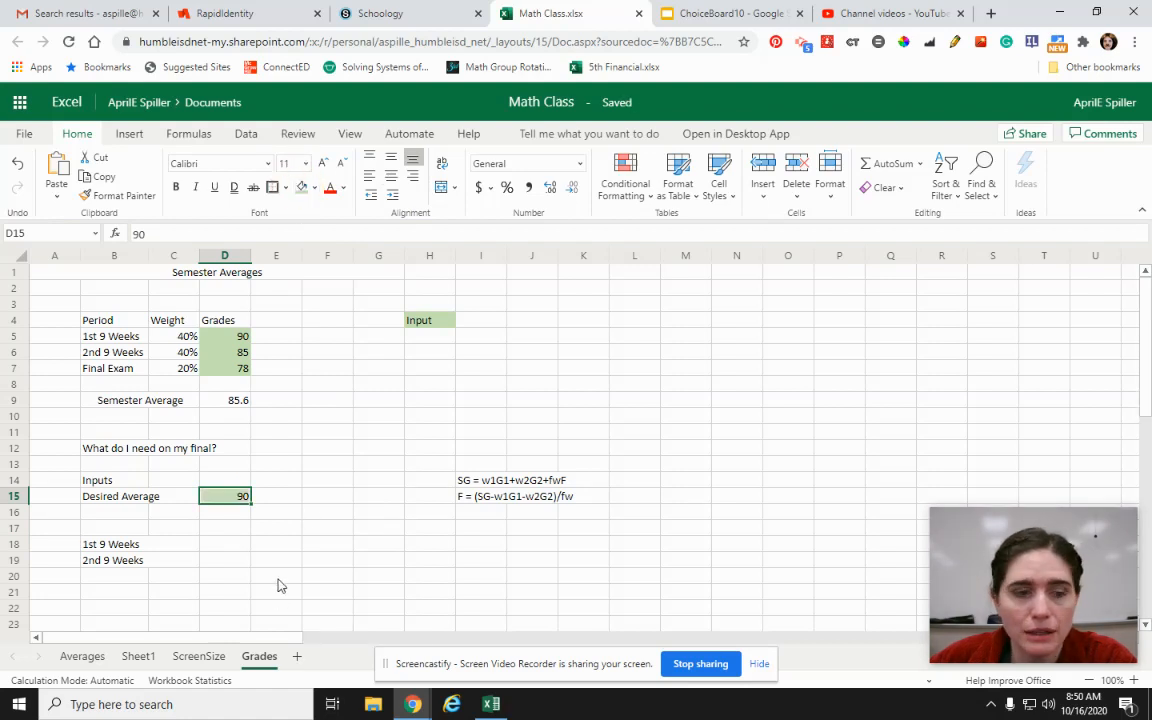
Step: Unmerge the "1st 9 Weeks" and "2nd 9 Weeks" label cells B18:C18 and B19:C19
click(213, 545)
click(130, 548)
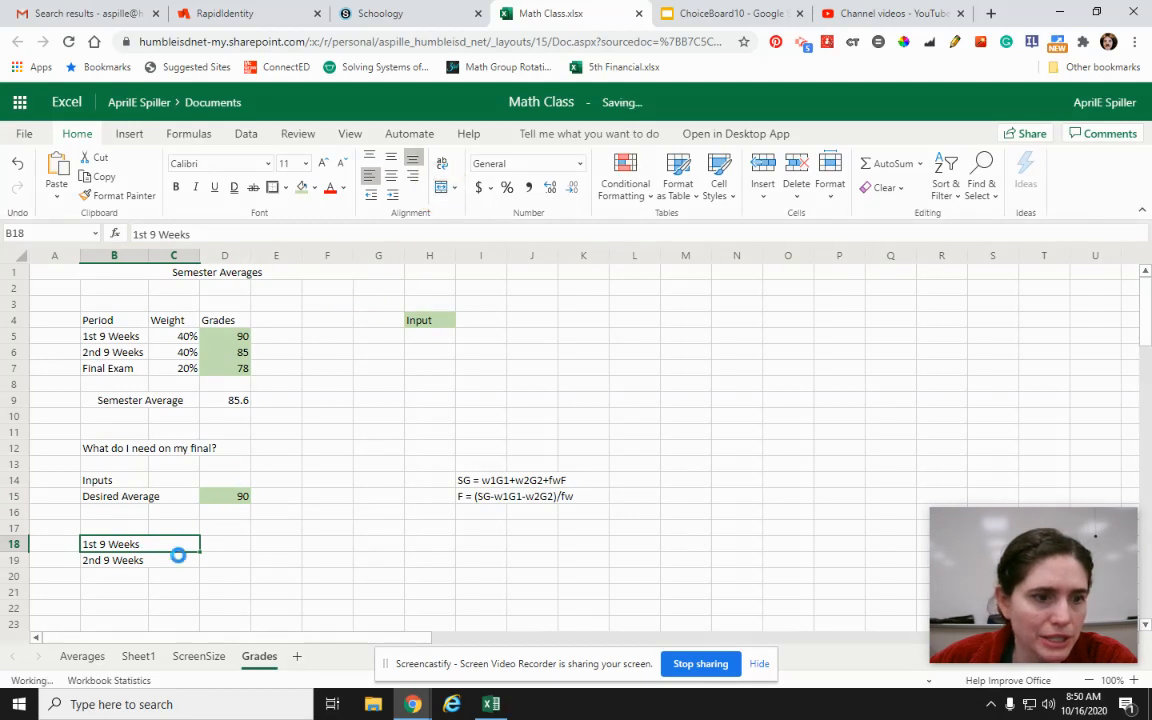
drag(141, 560, 180, 561)
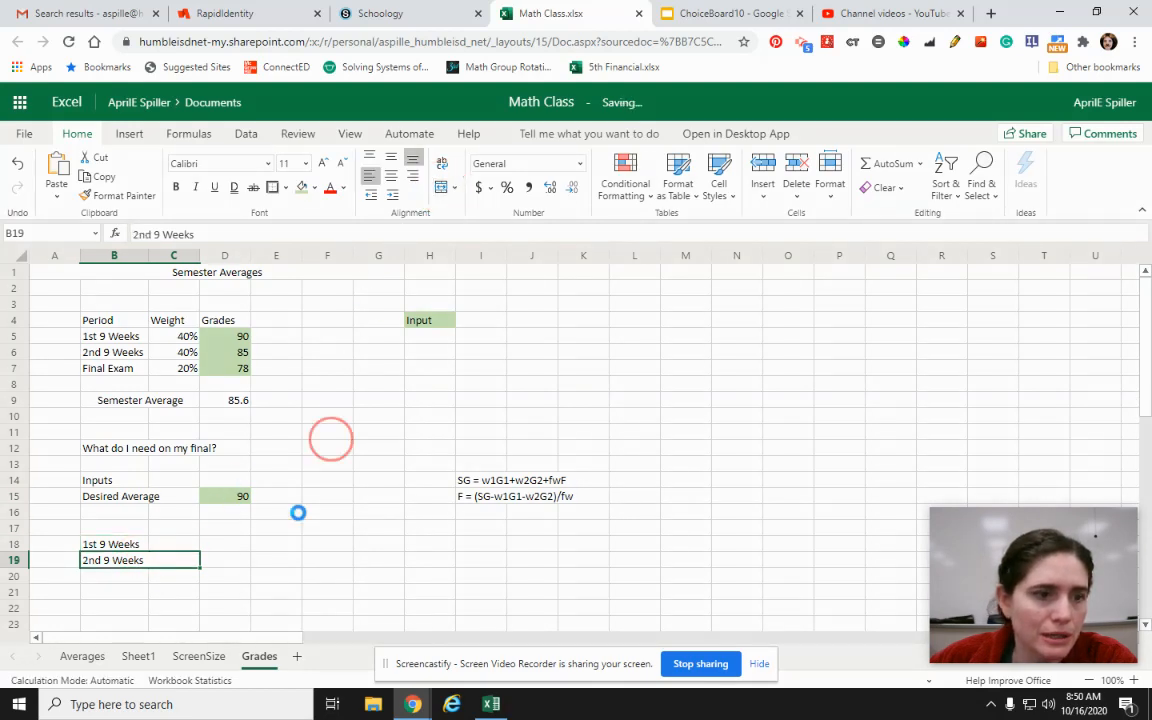
Step: Enter a "Weight" header in C17 and a weight of 40% for each 9 Weeks period in C18 and C19
click(185, 529)
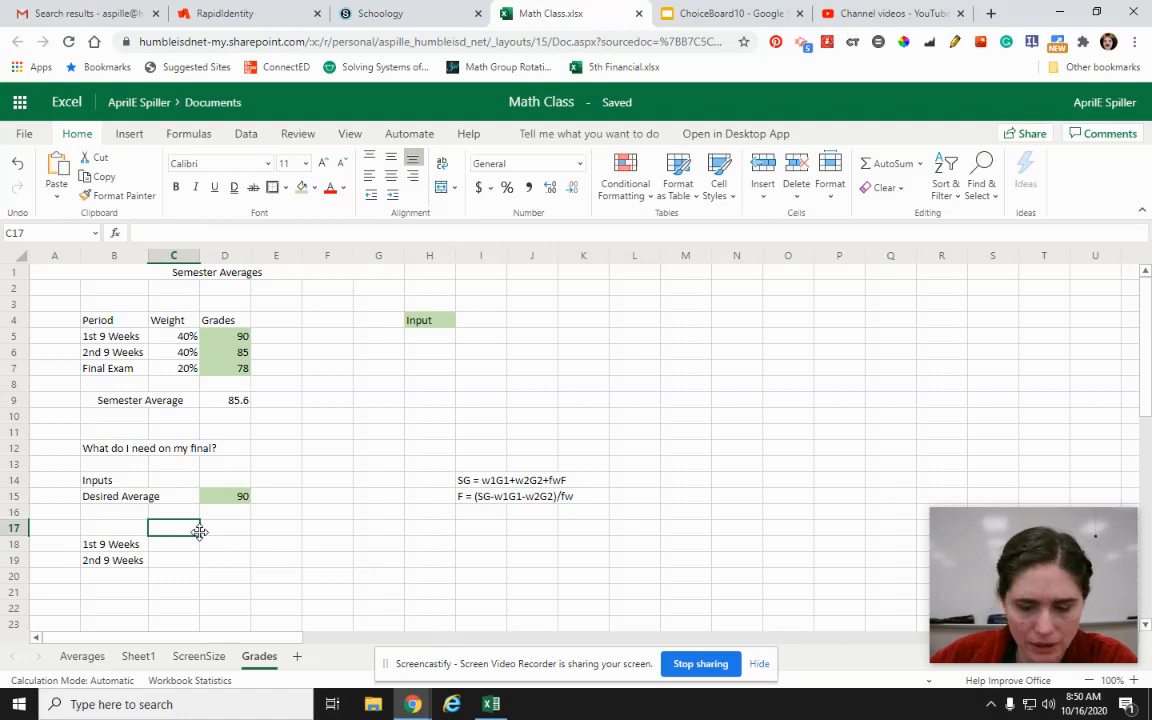
text(Weight)
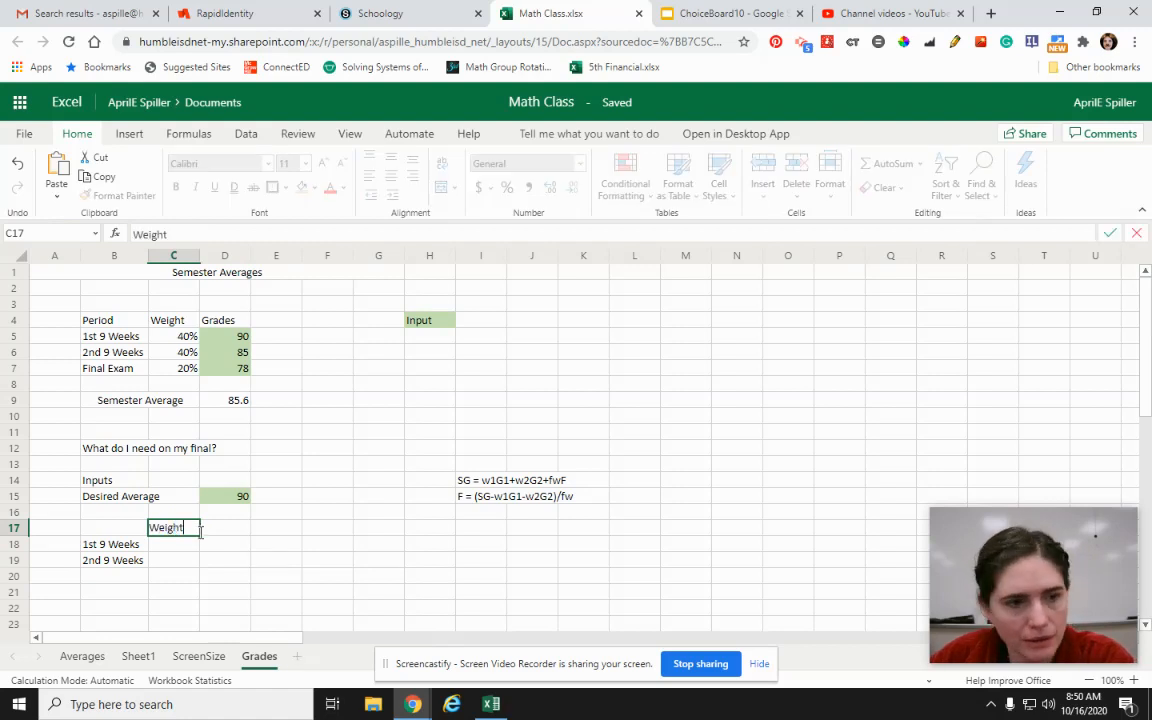
key(Return)
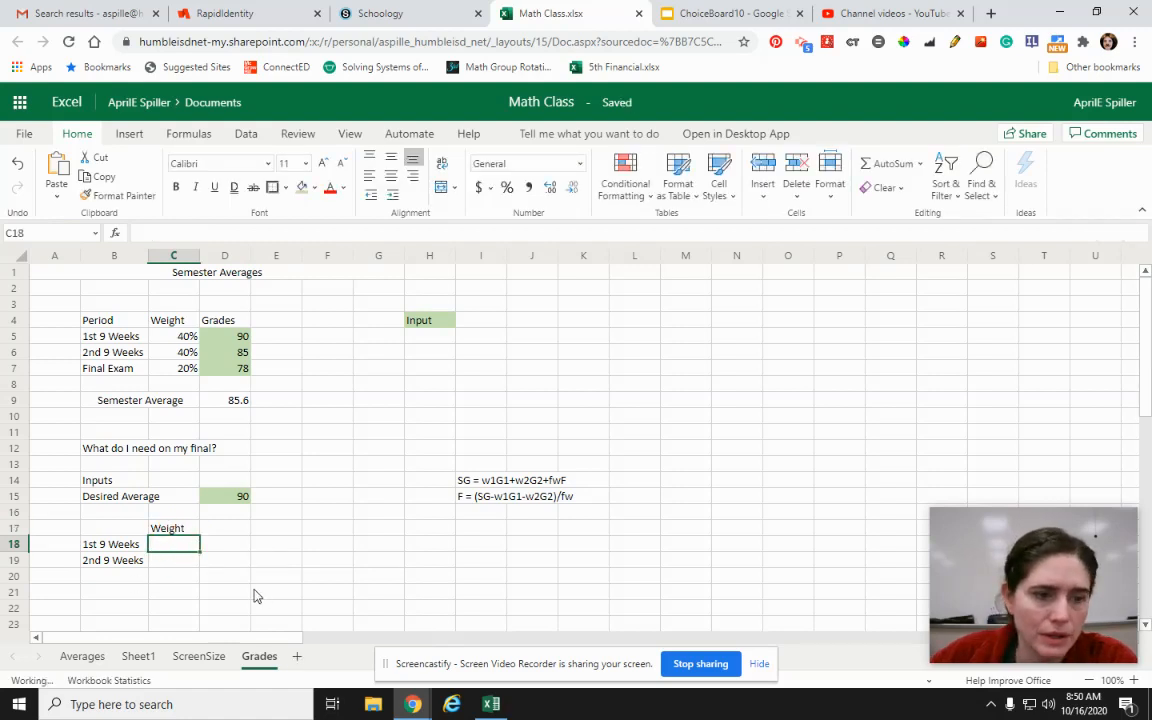
text(40%)
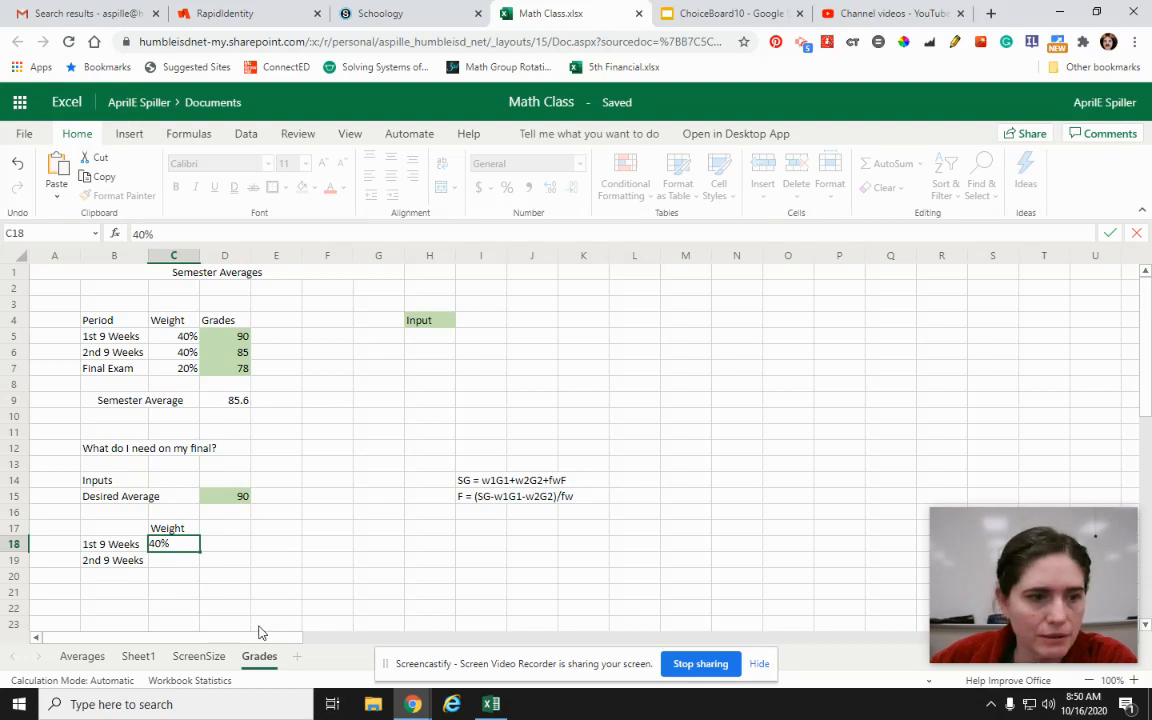
key(Return)
text(40)
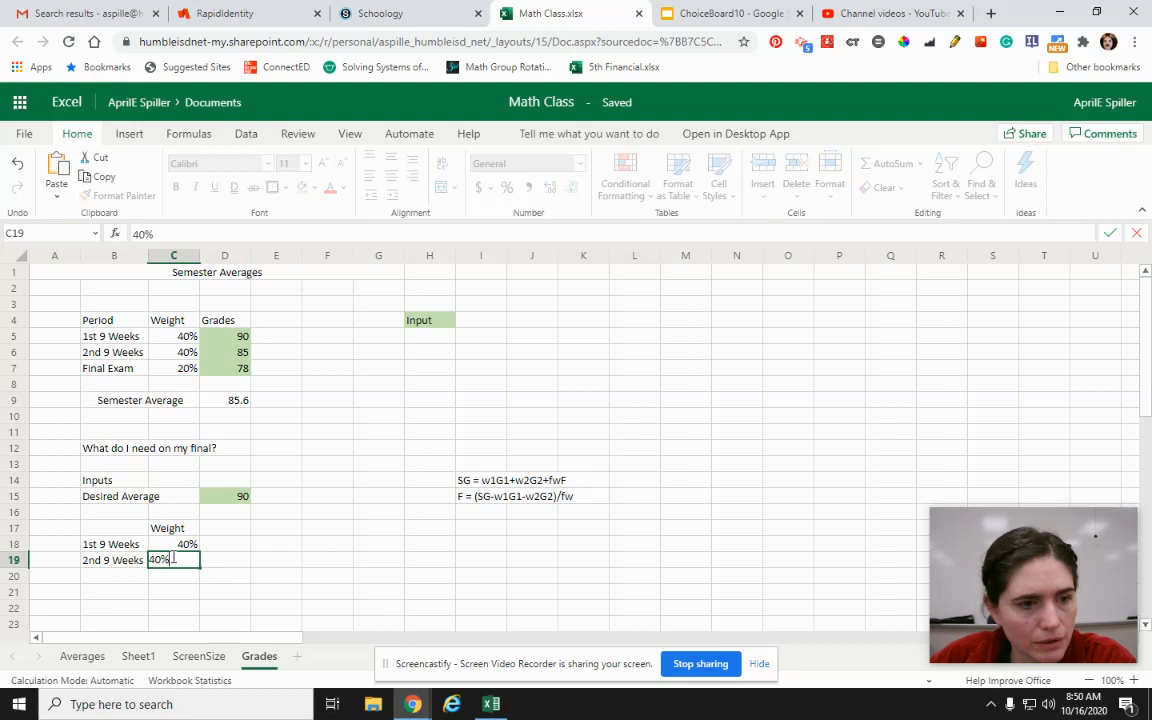
key(Return)
Step: Add a "Final Exam" row in B20 with a weight of 20% in C20
click(107, 578)
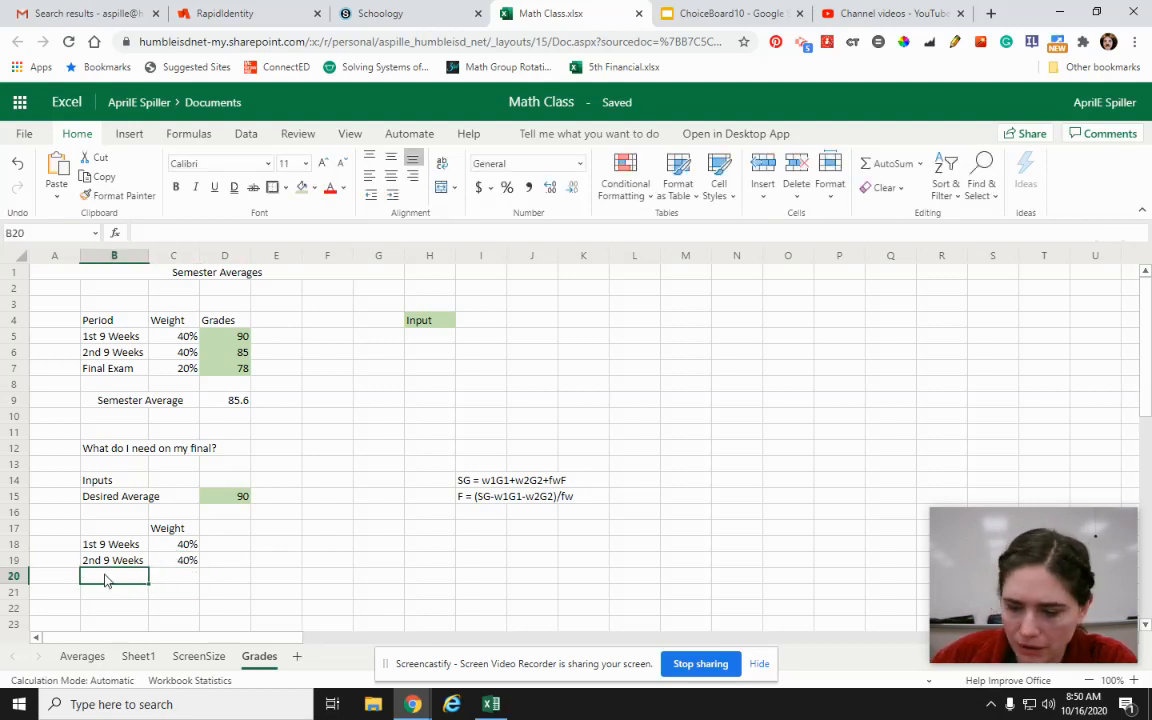
text(Final Exam)
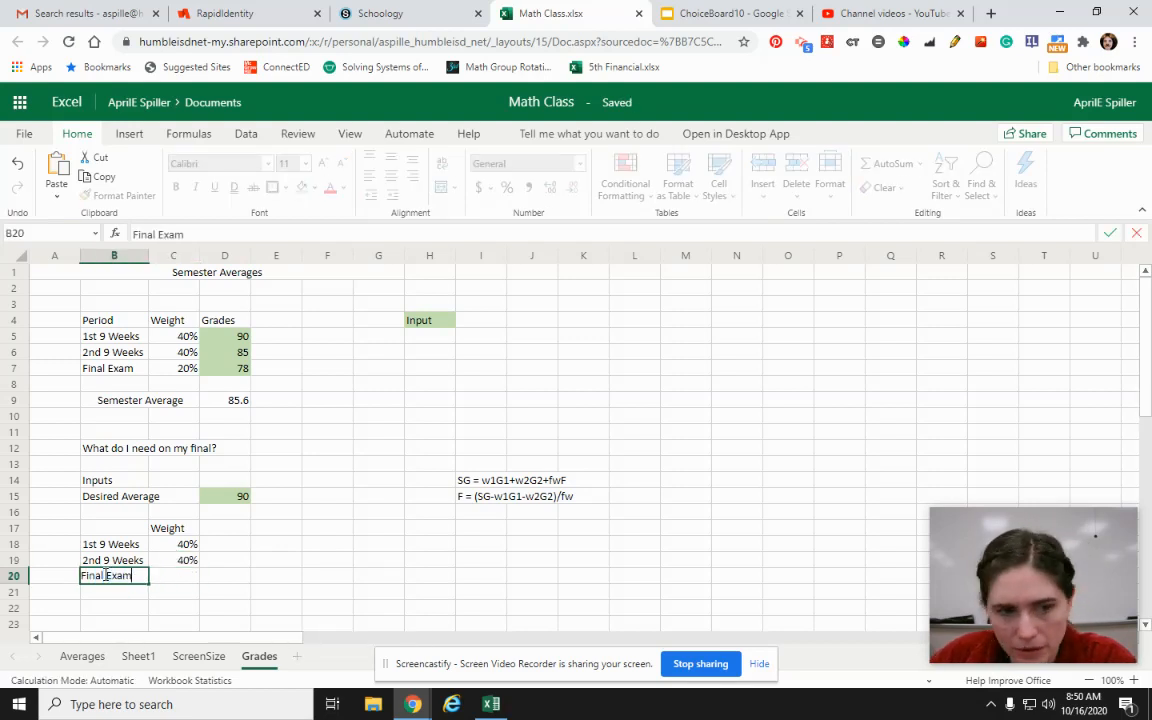
click(188, 582)
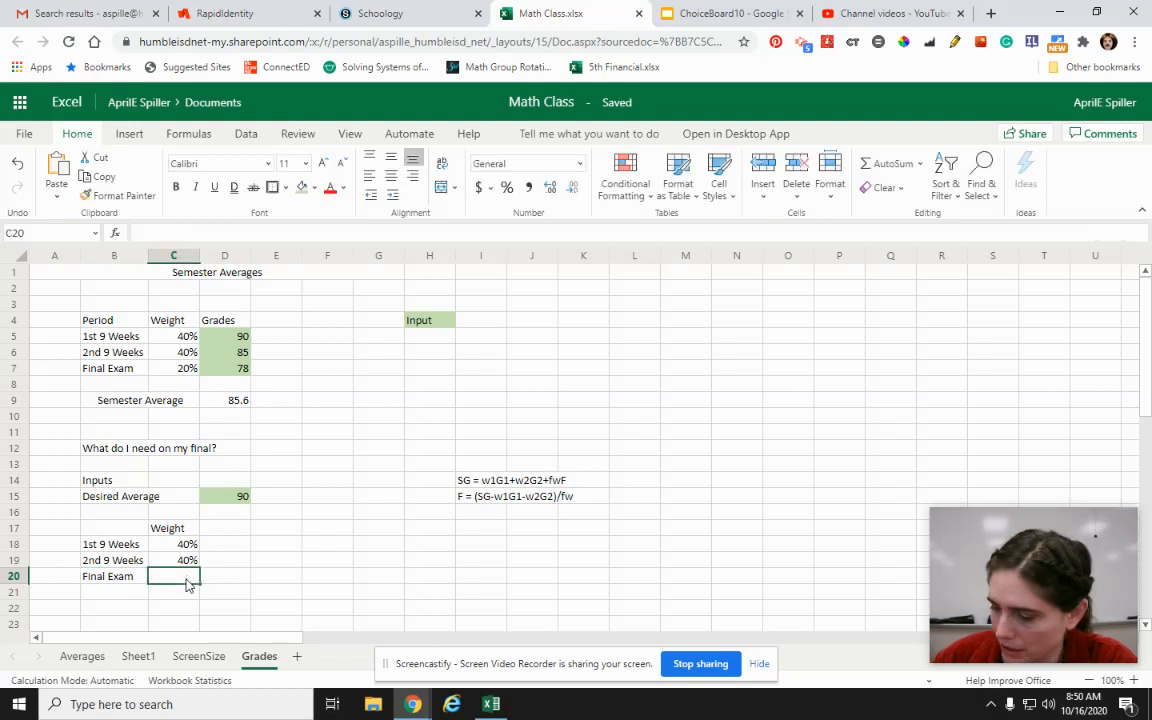
text(20)
click(308, 590)
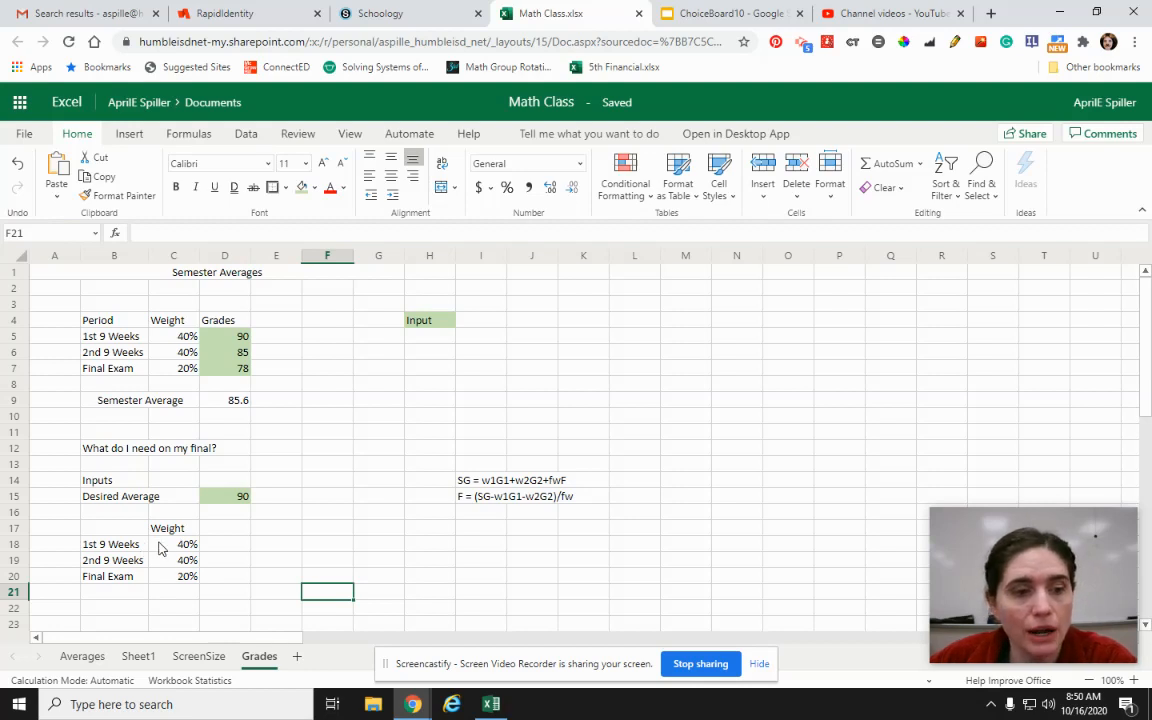
Step: Move the "Weight" label from C17 to B17
click(161, 528)
drag(160, 536, 100, 540)
click(262, 590)
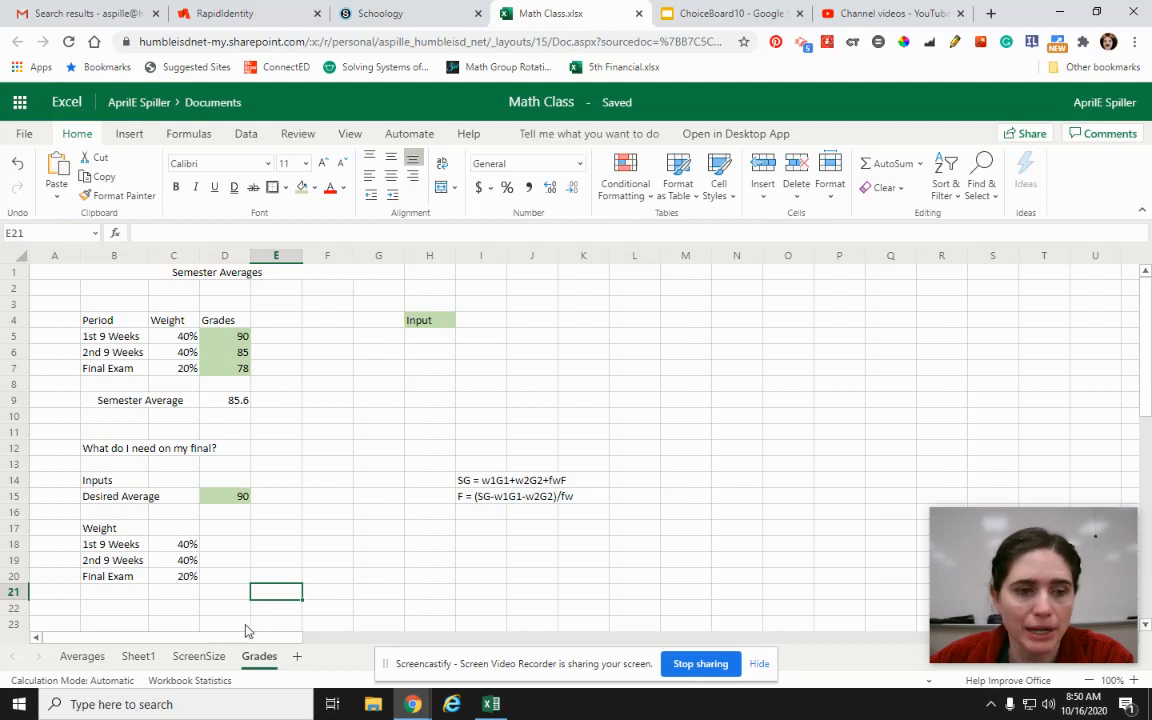
Step: Enter the label "Final Exam Needed" in B22 and merge and center it across B22:C22
click(141, 607)
text(Final Exam Needed)
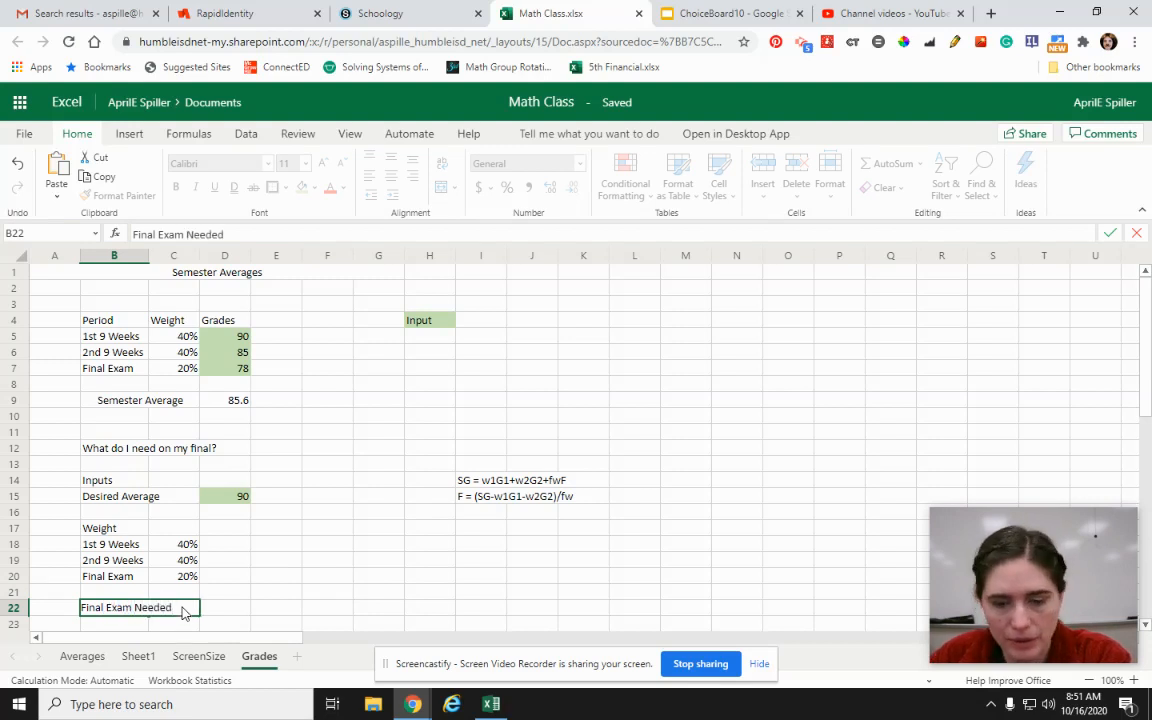
click(183, 612)
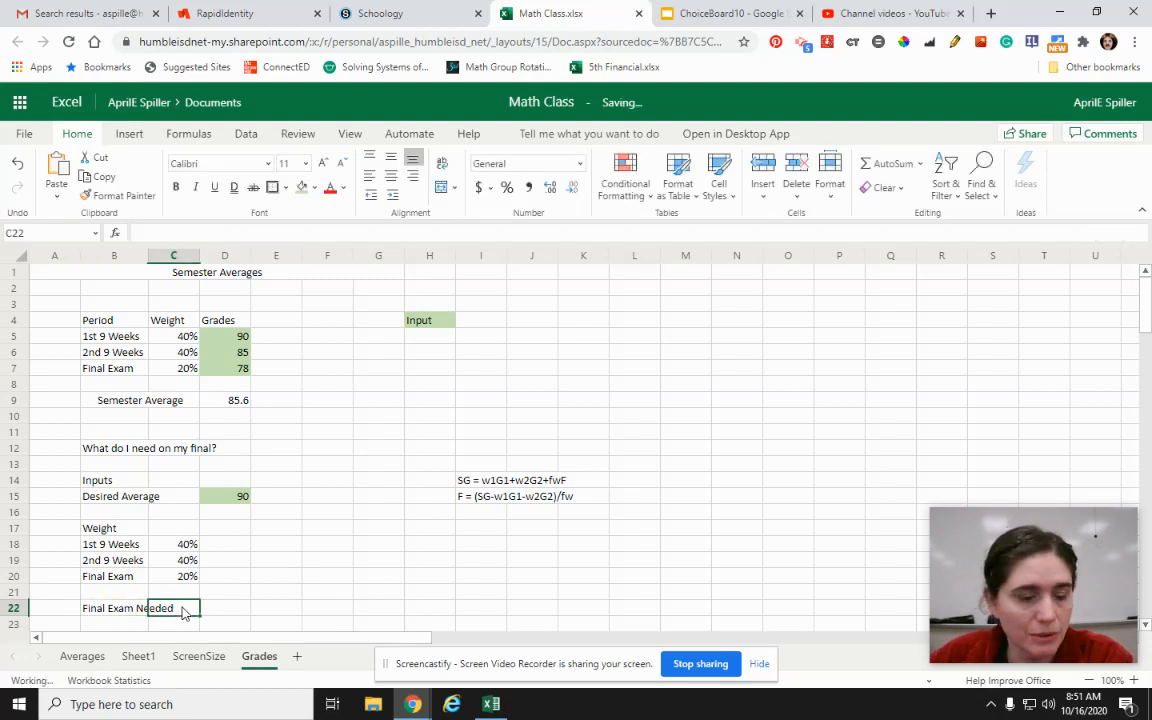
drag(128, 614, 175, 609)
click(441, 187)
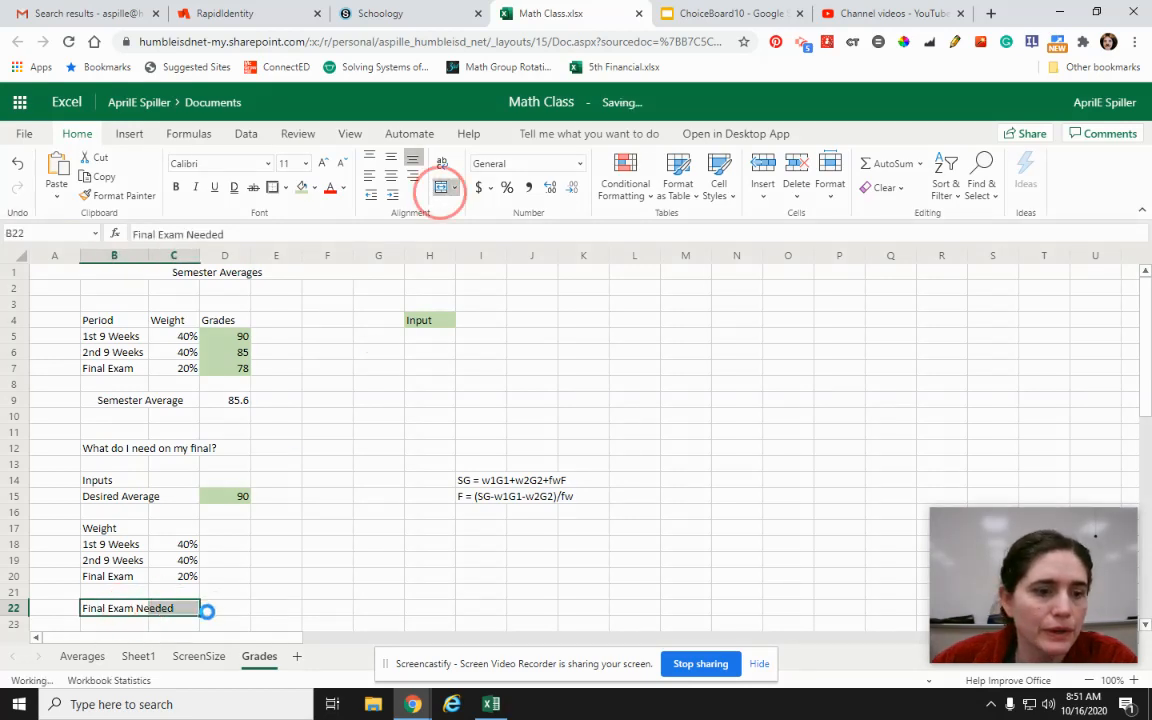
Step: Enter the formula =(D15-C18*D5-C19*D6)/C20 in D22 to calculate the final exam grade needed
click(226, 612)
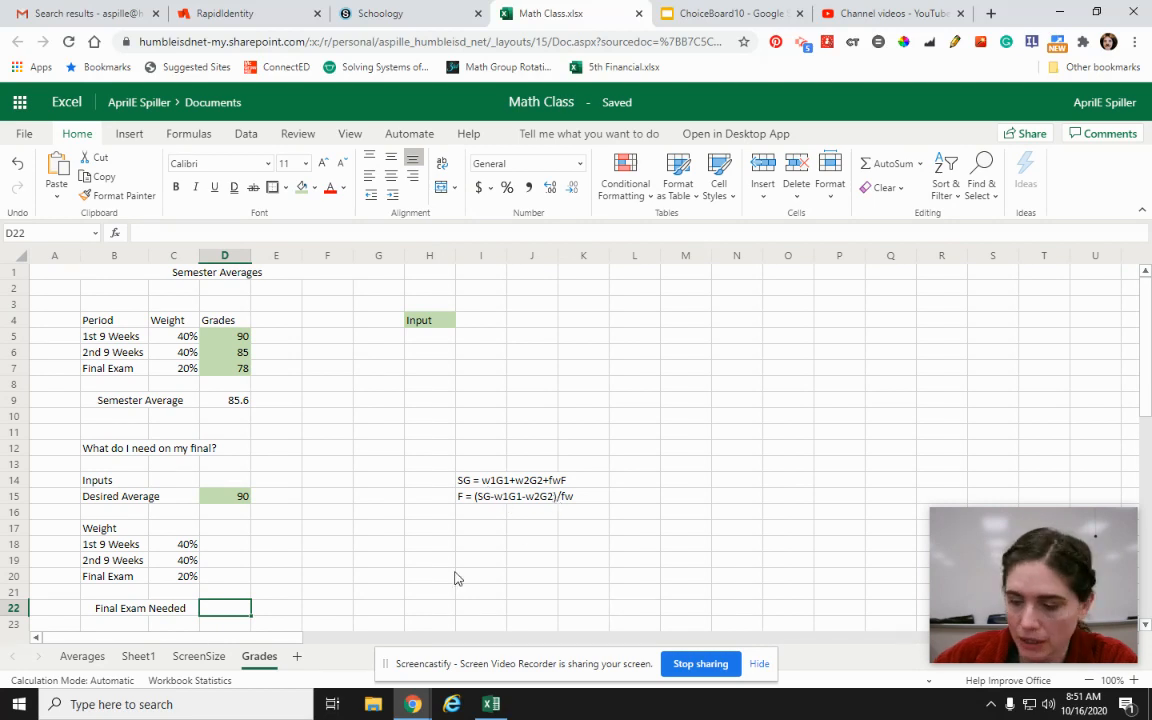
text(=)
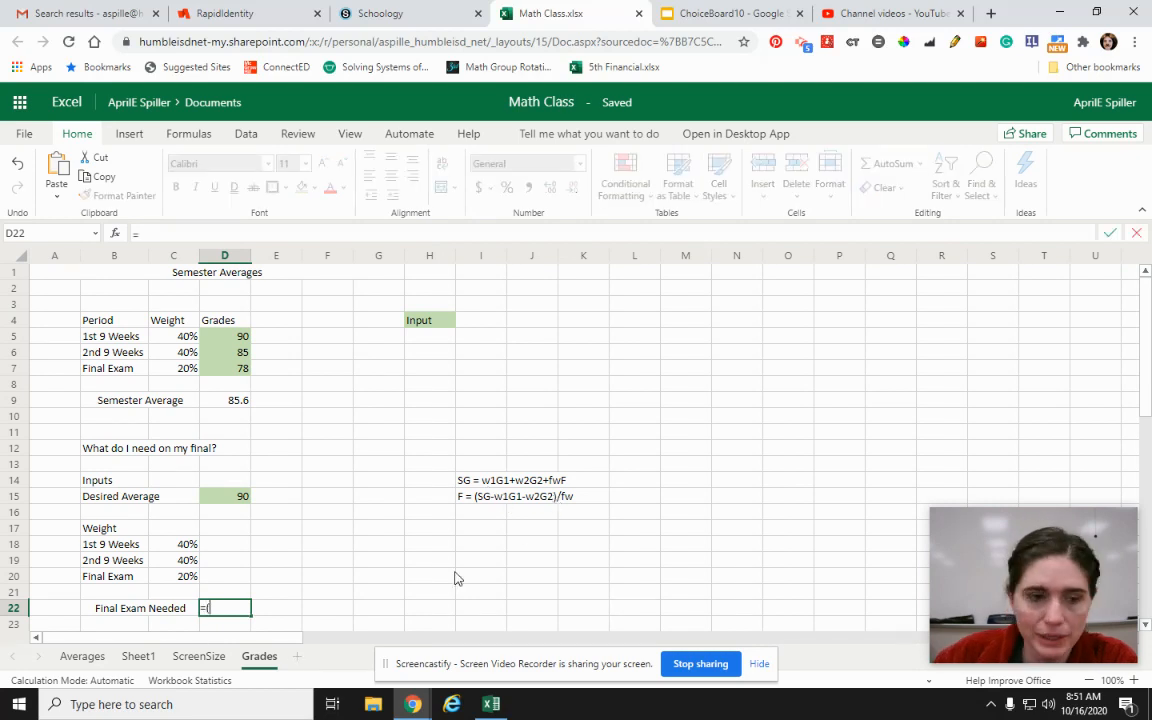
text(()
click(224, 500)
text(-)
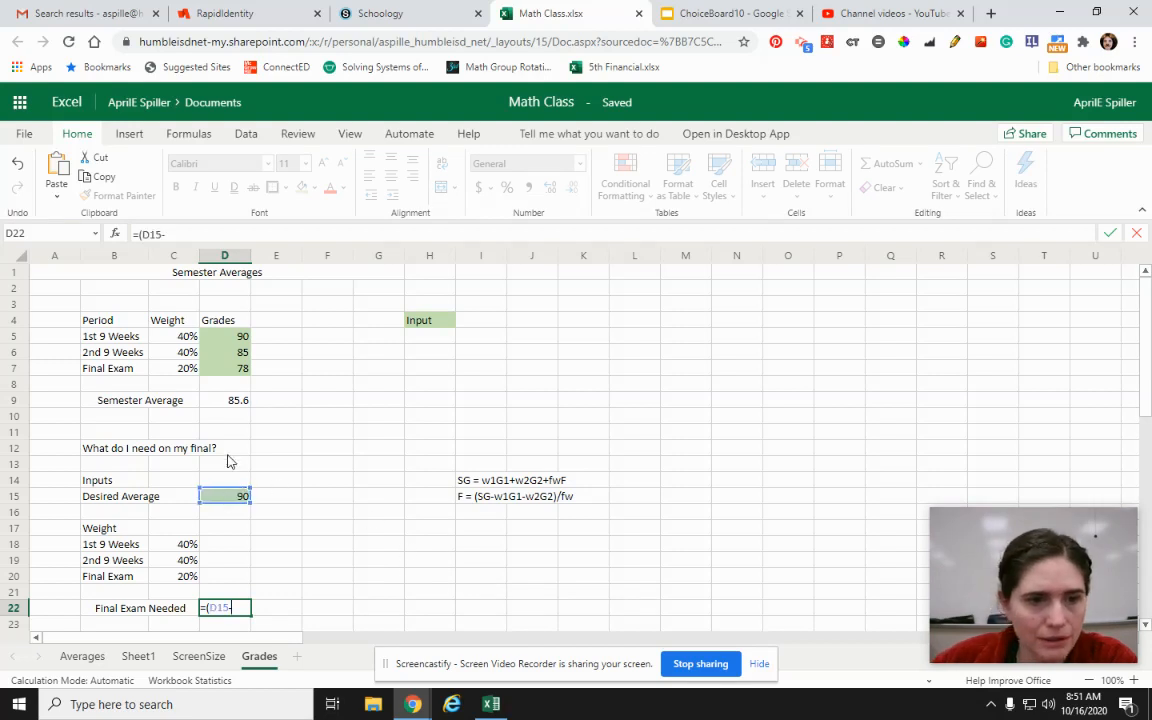
click(180, 545)
text(*)
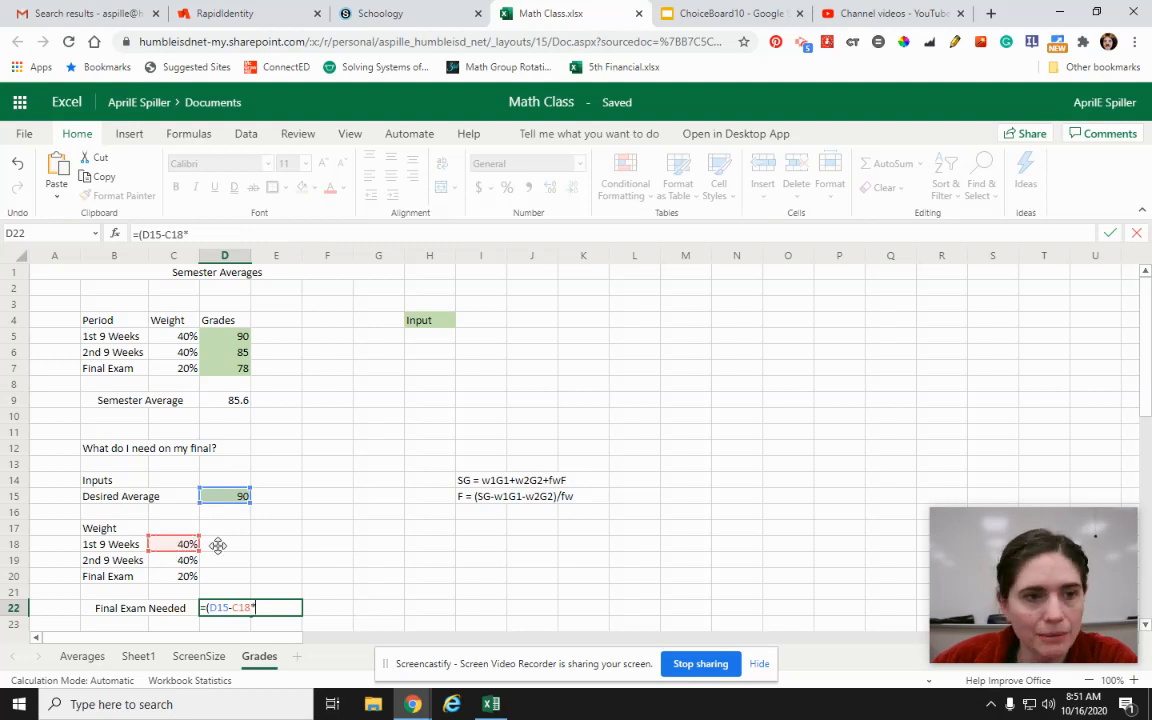
click(224, 338)
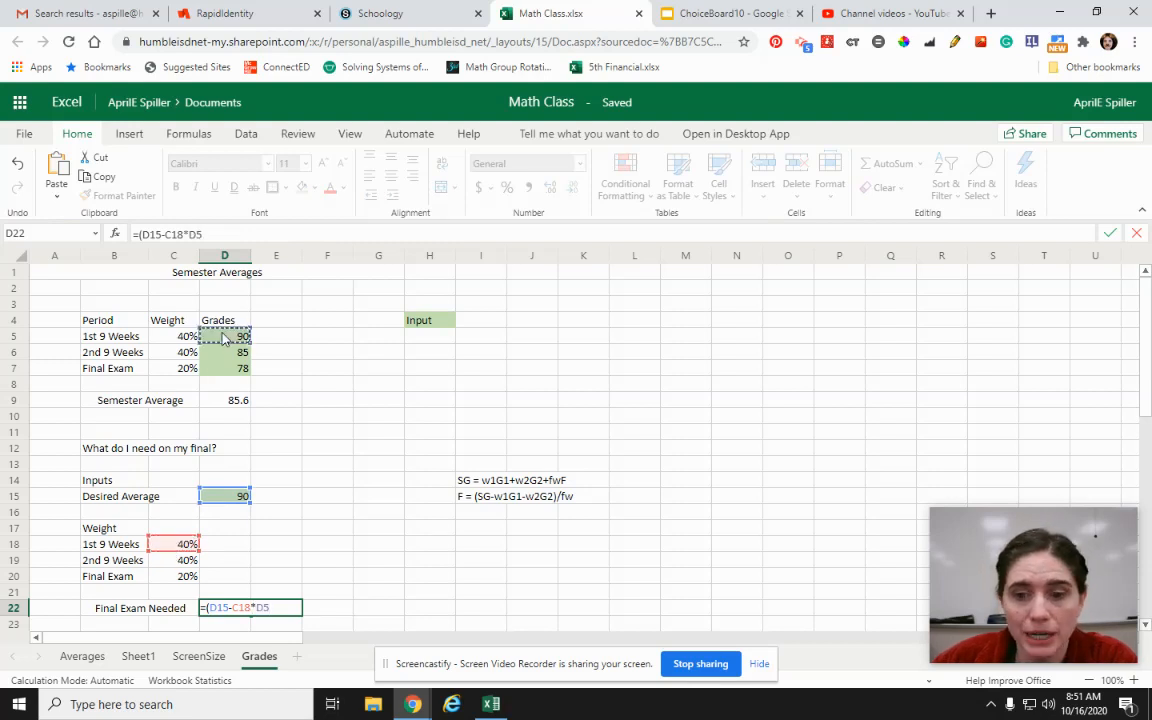
text(-)
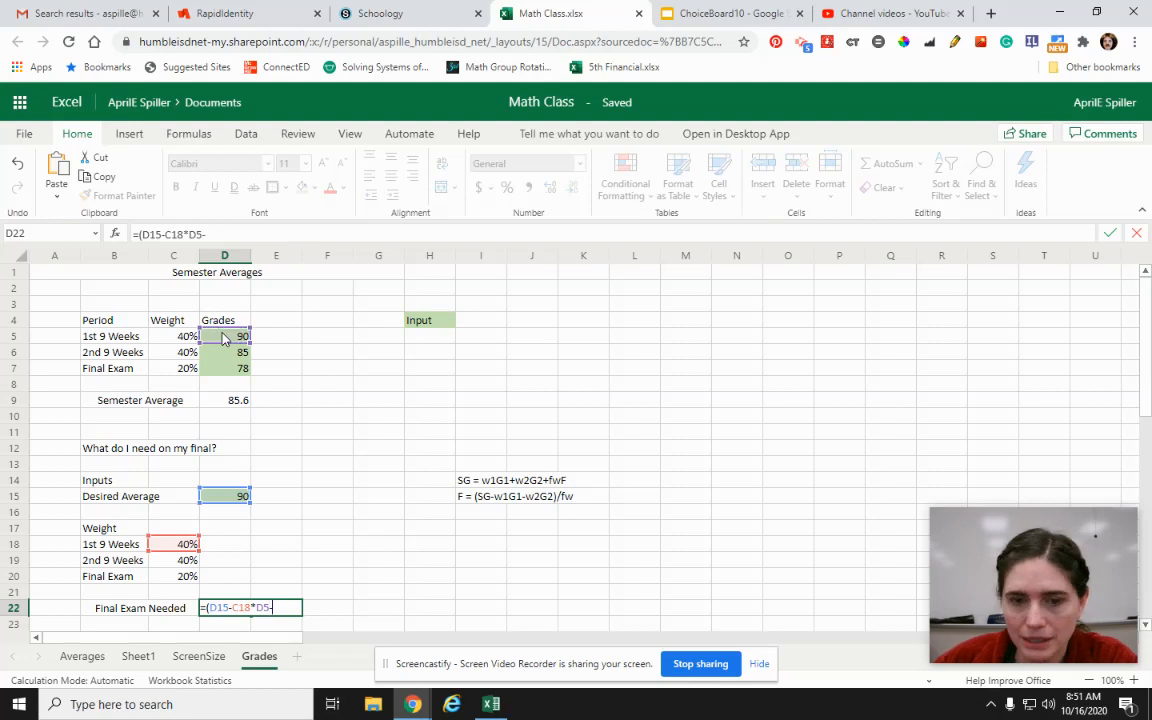
click(172, 562)
text(*)
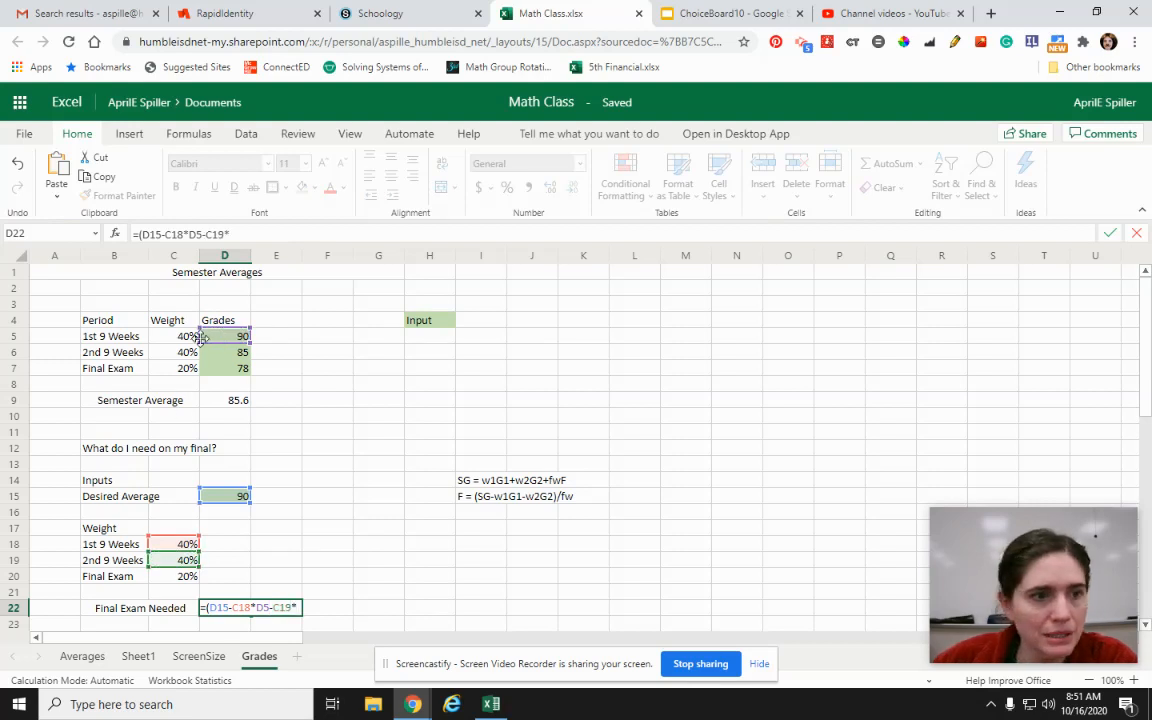
click(228, 360)
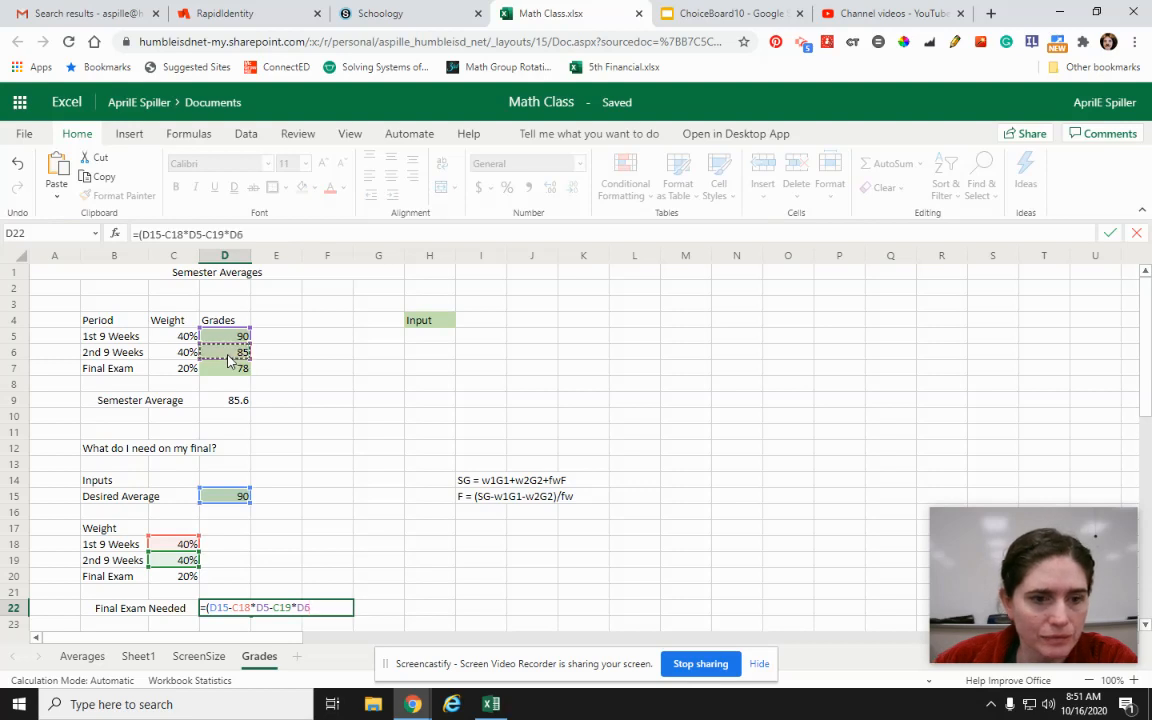
text())
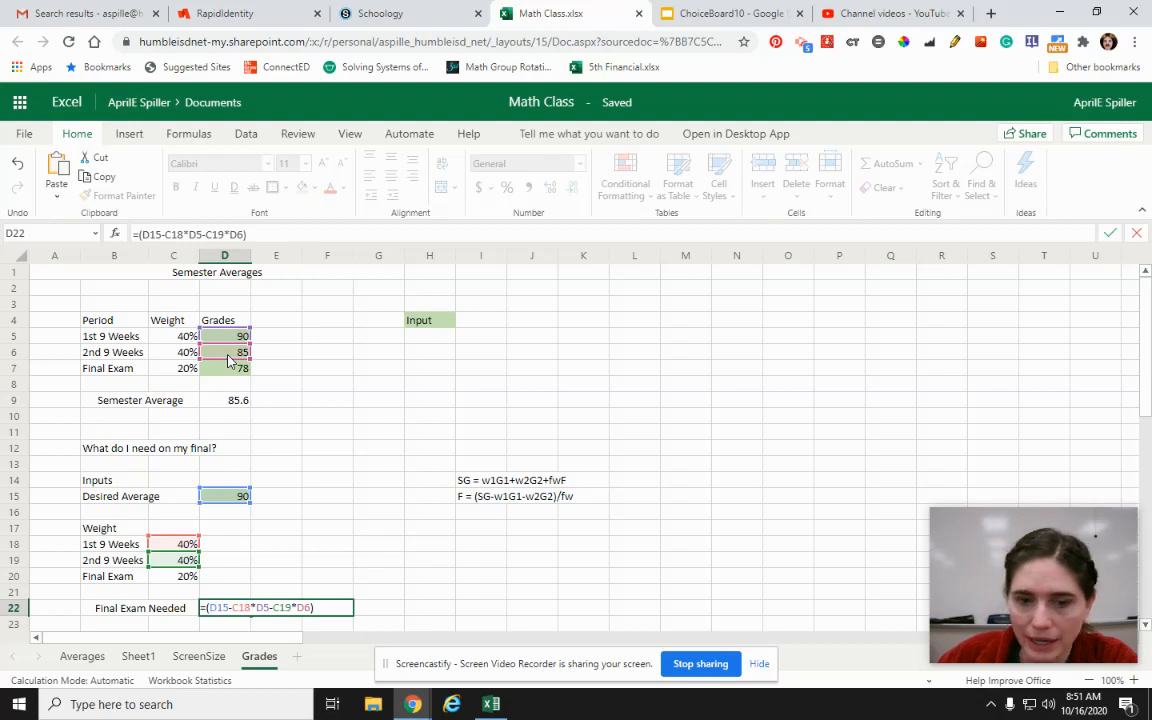
text(/)
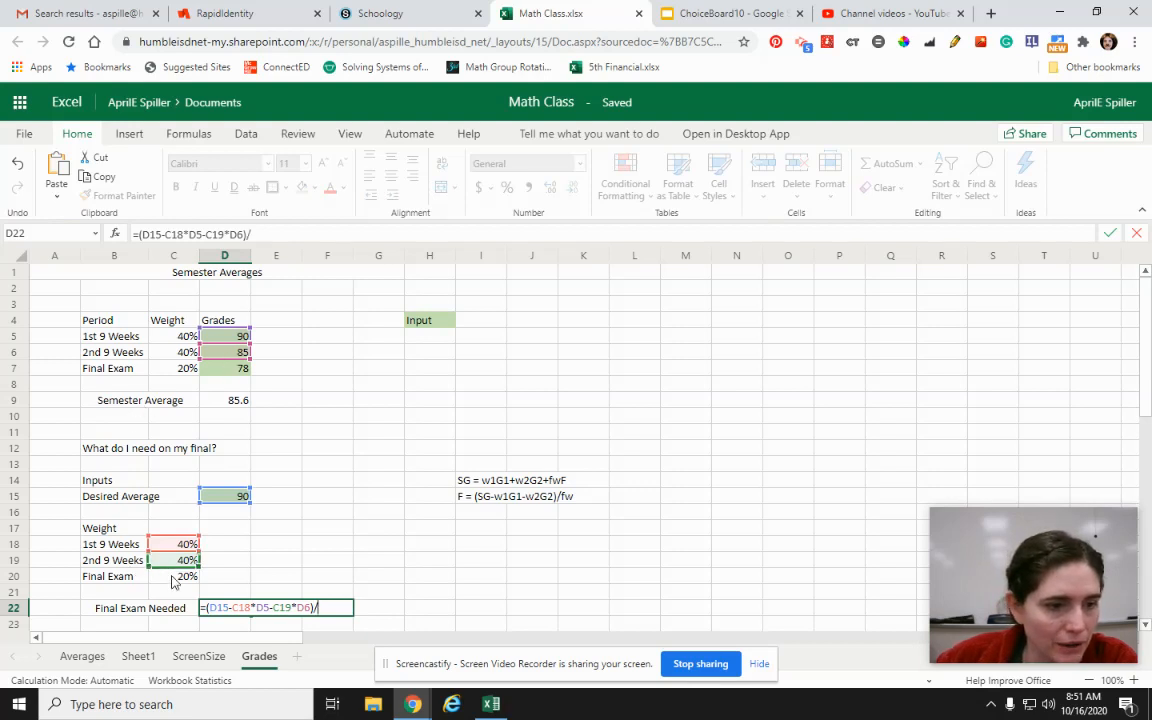
click(173, 580)
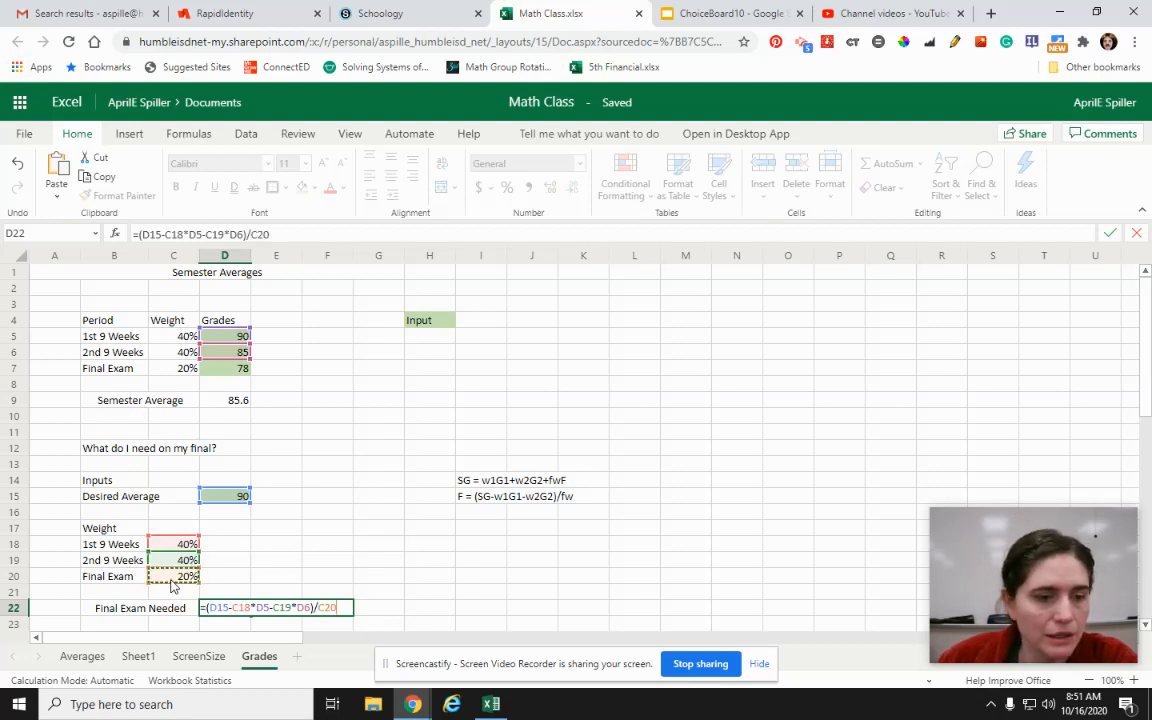
key(Return)
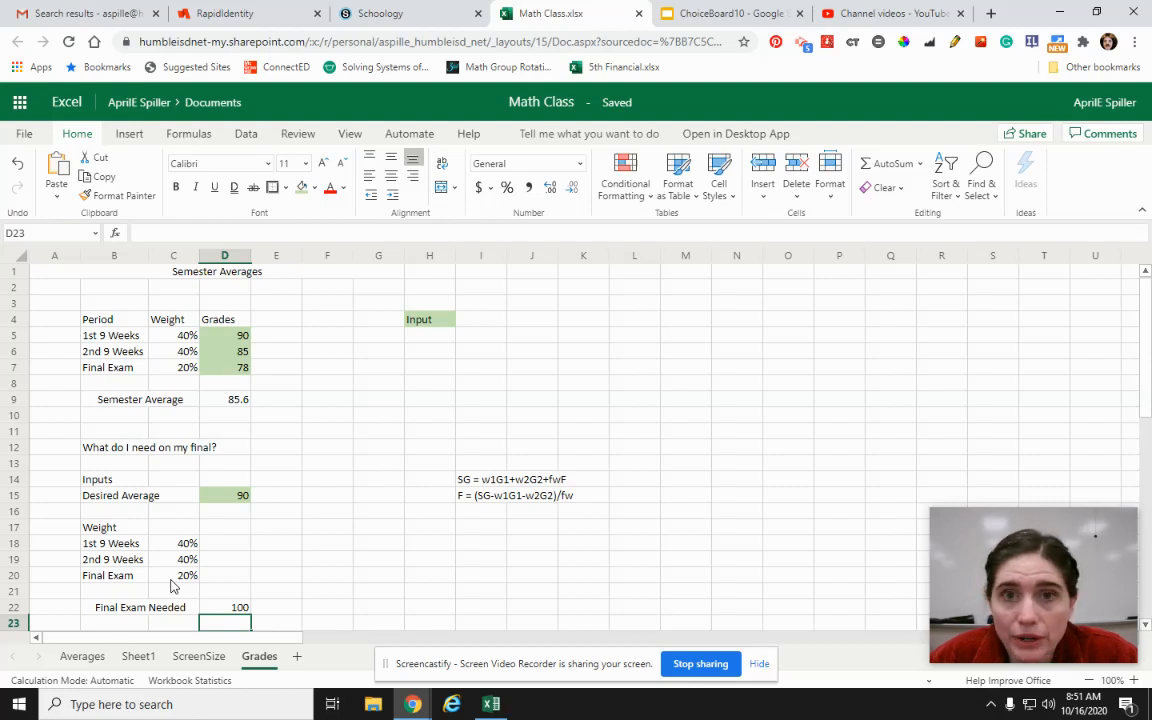
Step: Try a desired average of 70 in D15 to test the final exam formula
click(222, 496)
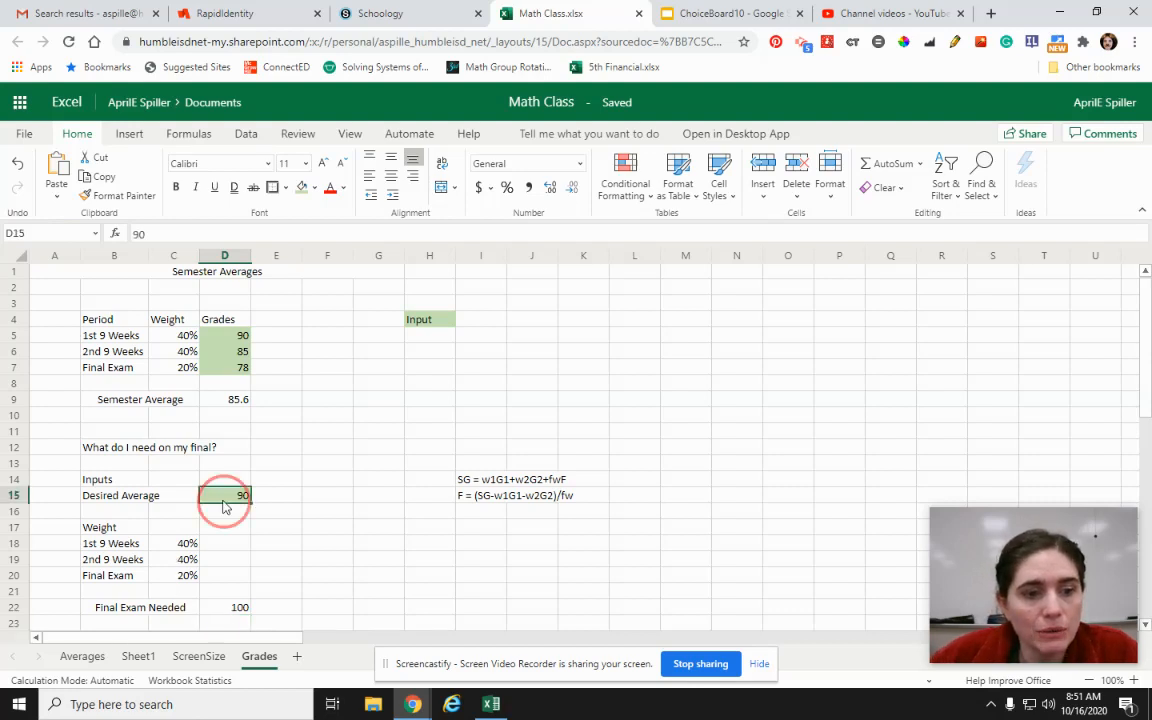
text(70)
key(Return)
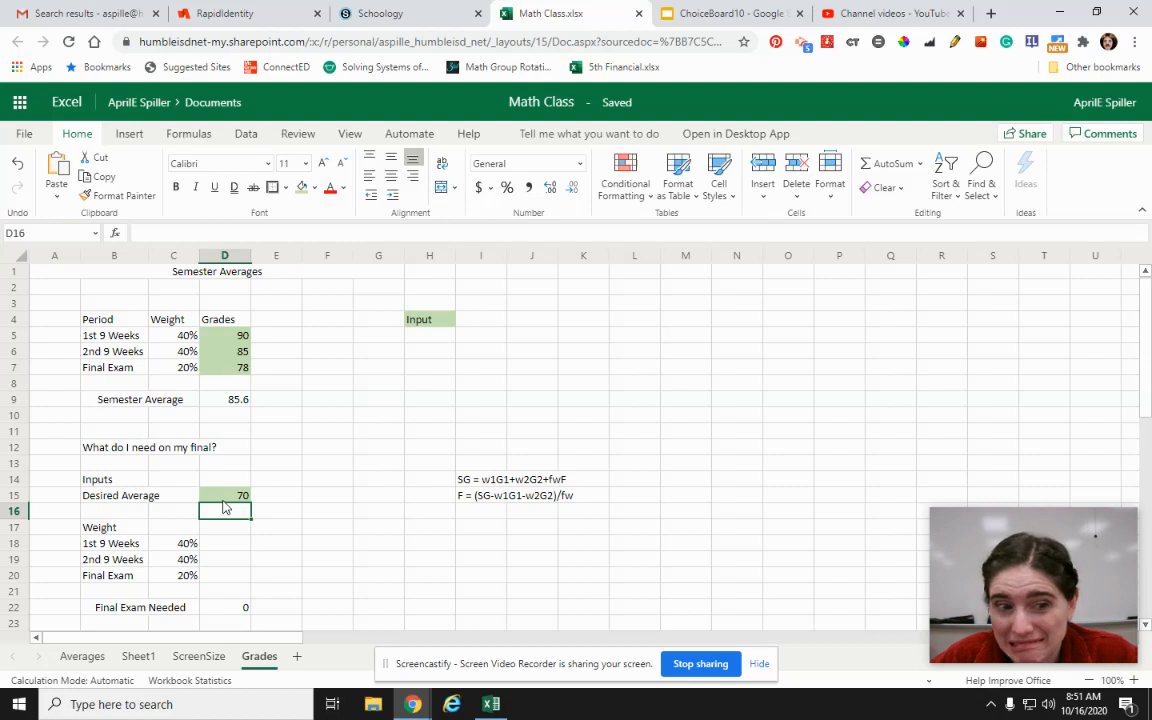
Step: Set the desired average in D15 to 80 and the final exam grade in D7 to 0
click(222, 497)
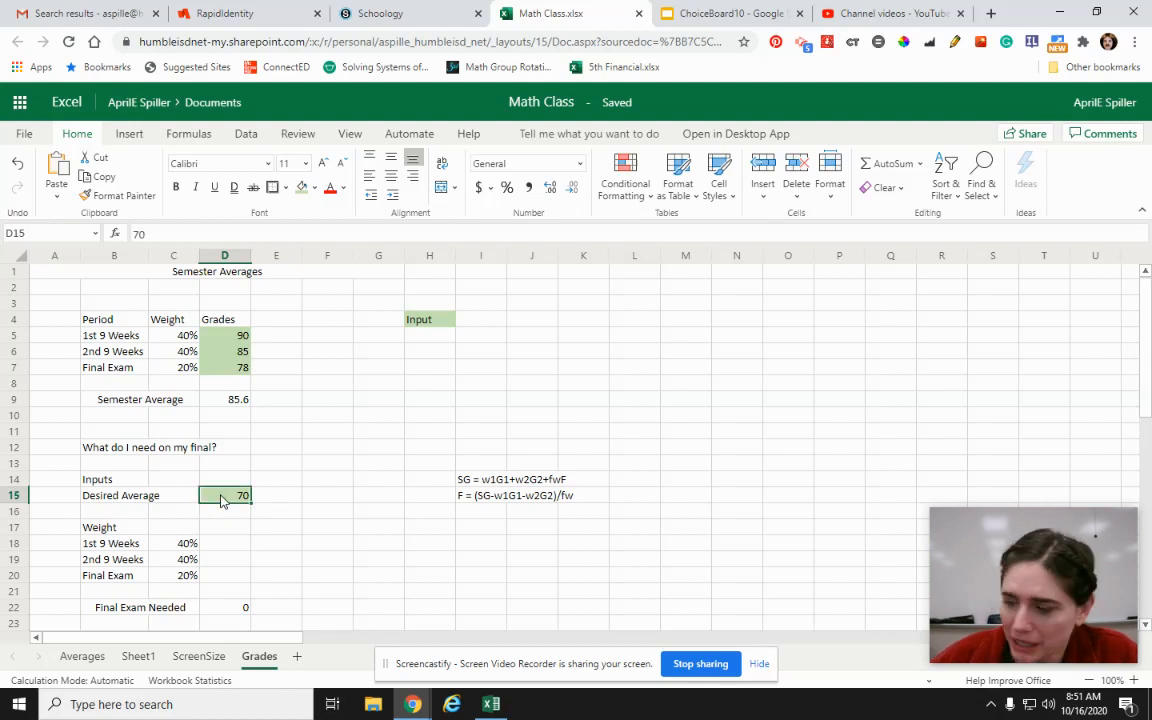
text(80)
click(360, 567)
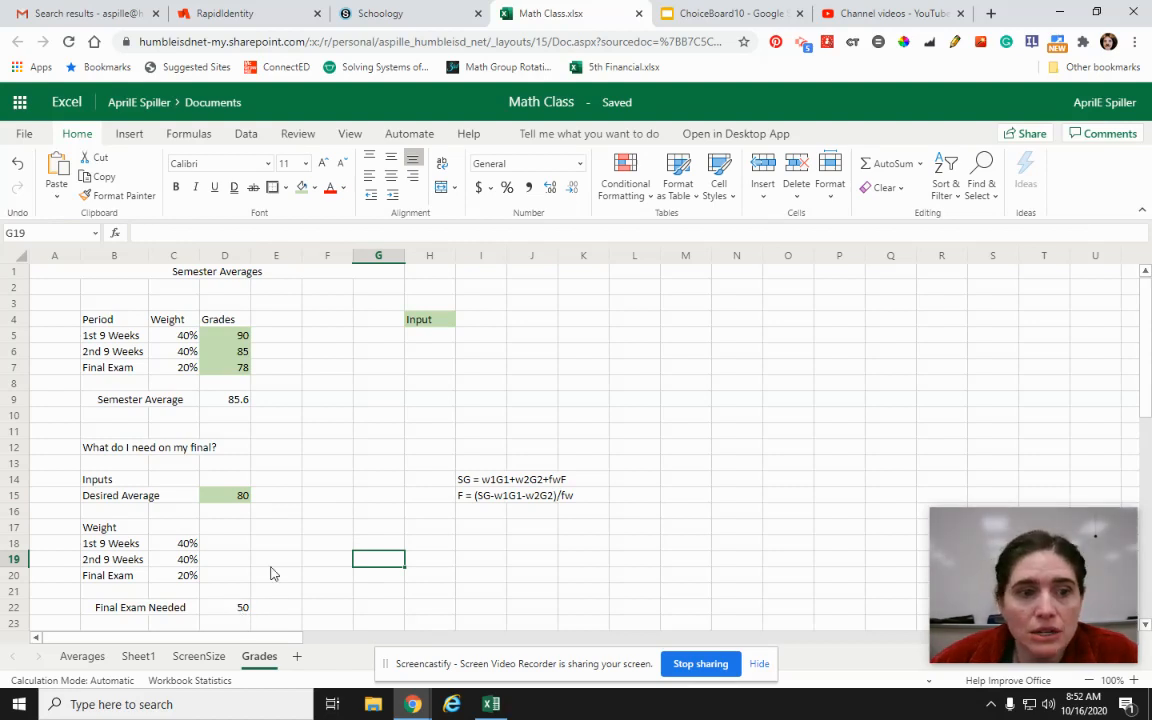
click(229, 367)
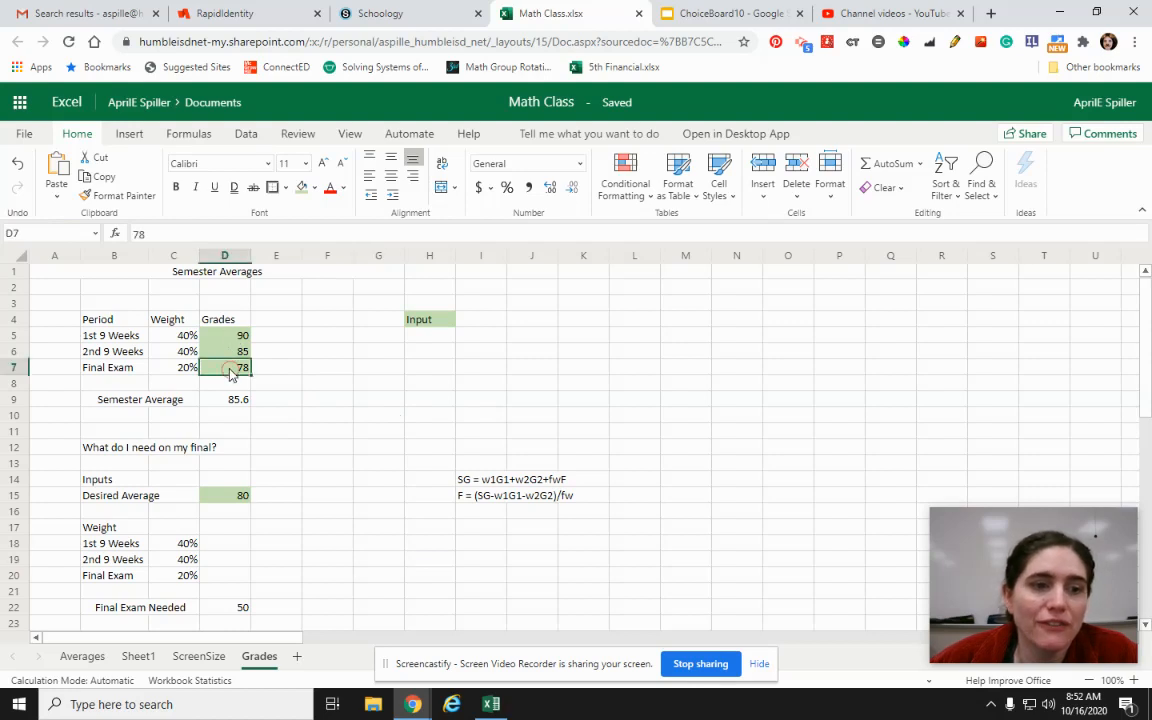
text(0)
click(340, 412)
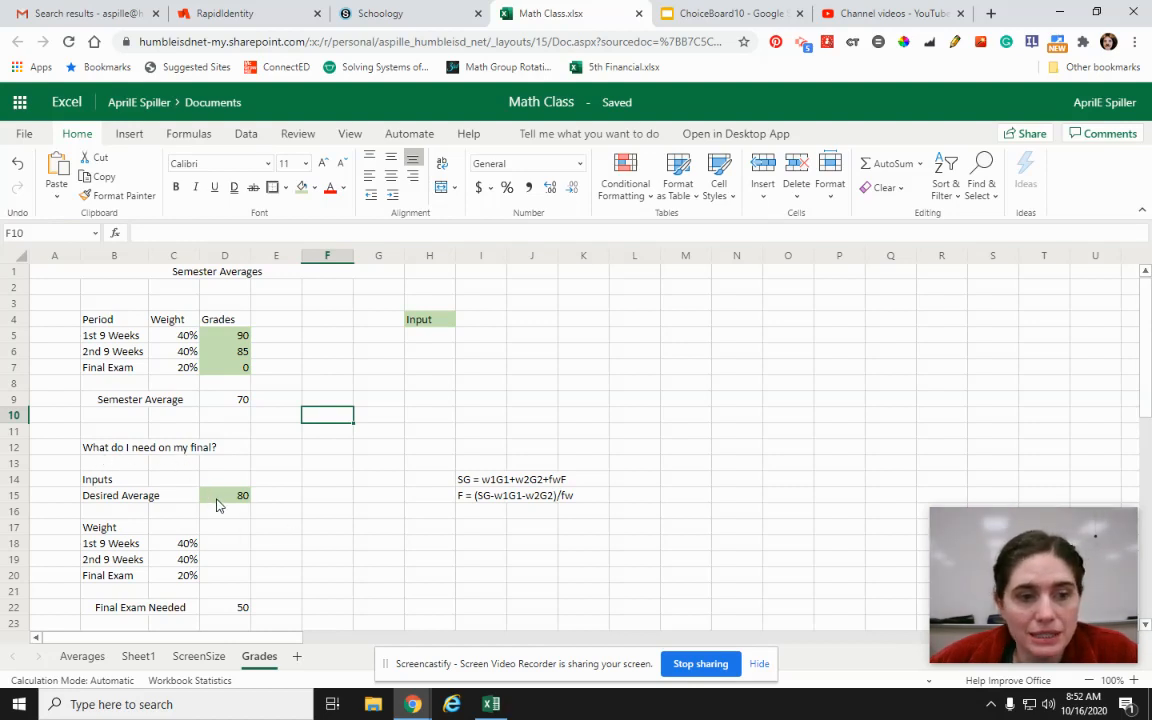
Step: Merge and center the "What do I need on my final?" heading across B12:D12
click(97, 455)
drag(97, 455, 233, 447)
click(441, 187)
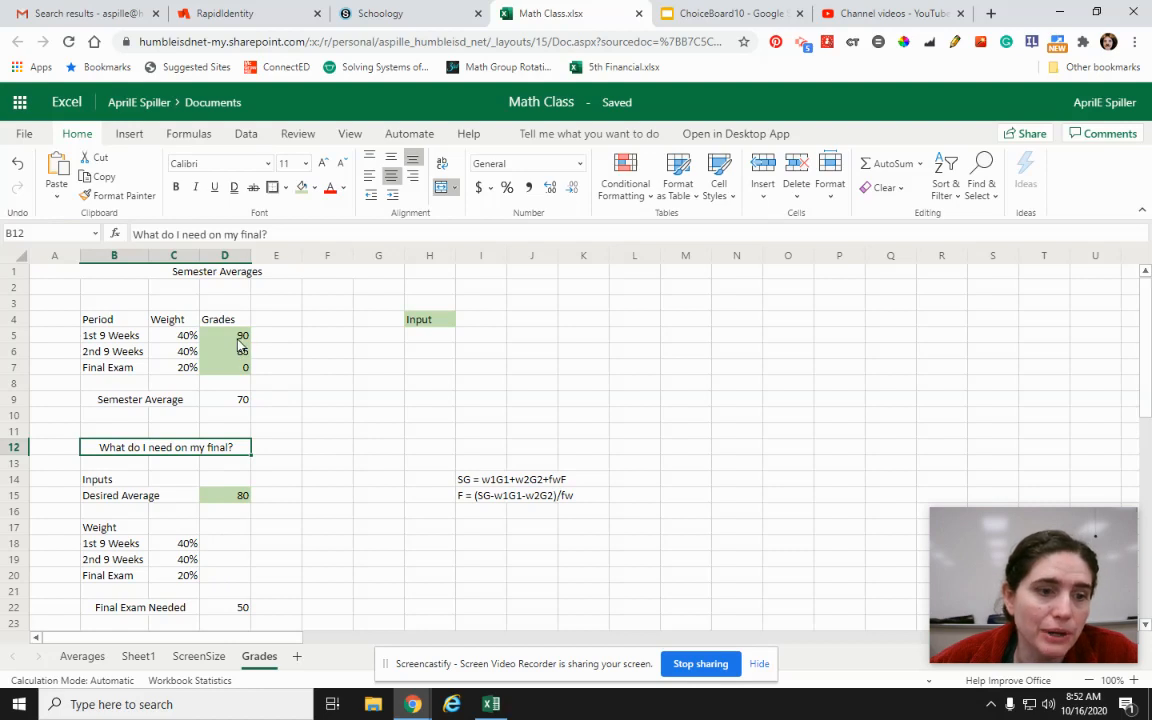
Step: Put a thick outside border around the Final Exam Needed row B22:D22 and the Semester Average row B9:D9
click(228, 610)
drag(170, 609, 248, 608)
click(272, 187)
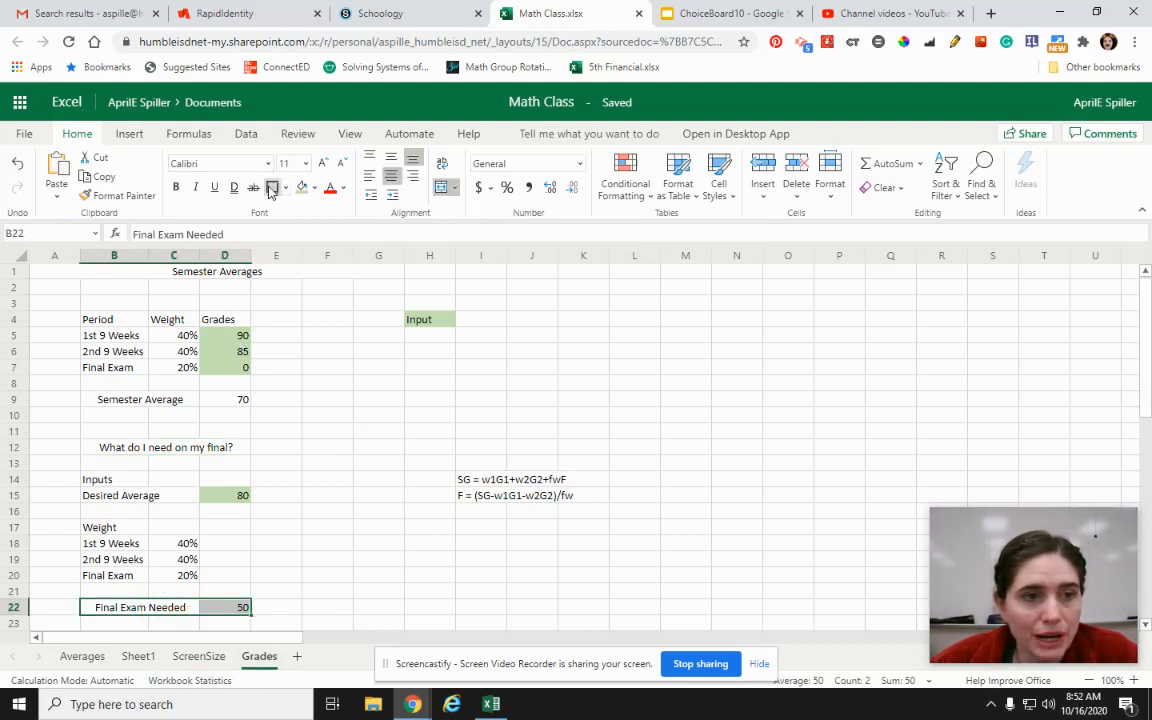
click(378, 496)
drag(150, 400, 240, 398)
click(272, 187)
click(311, 416)
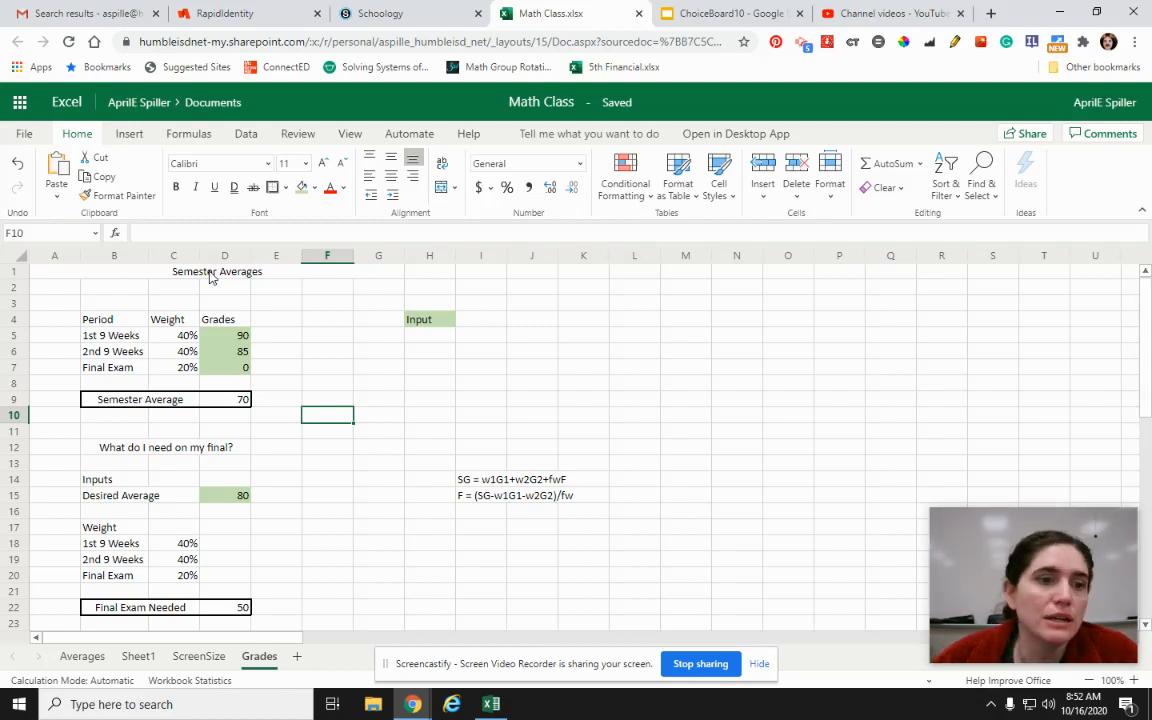
Step: Make the "Semester Averages" title in row 1 bold and enlarge it to font size 16
click(211, 276)
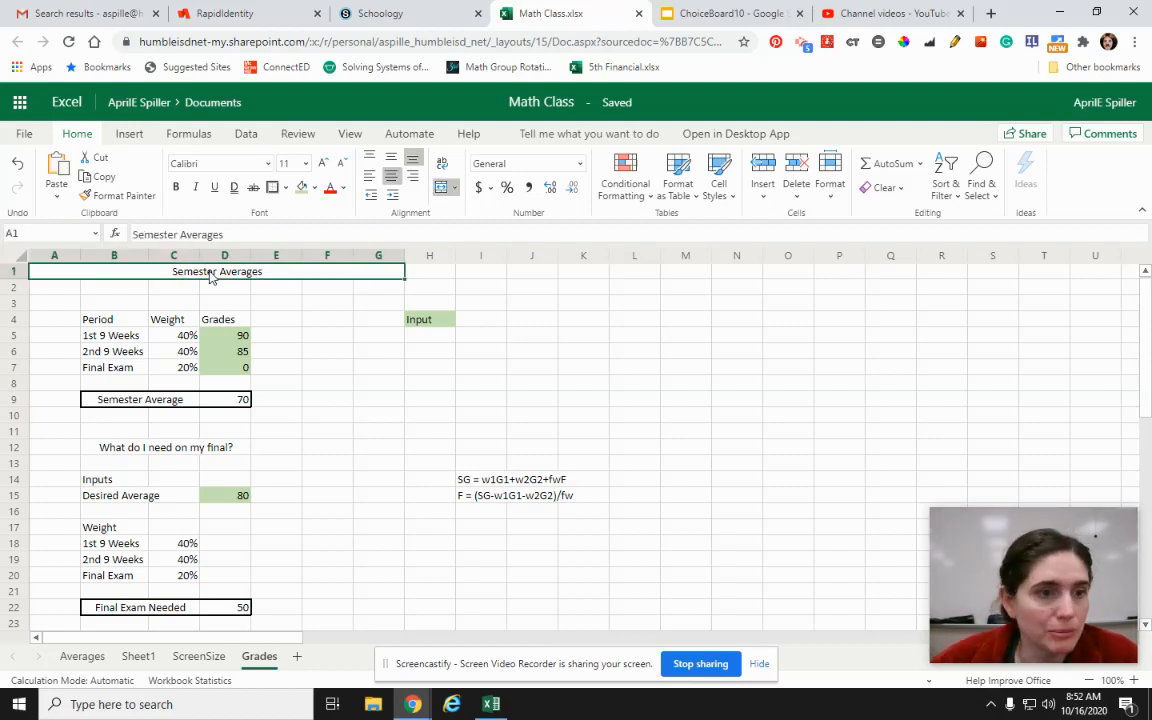
click(178, 188)
click(321, 165)
click(321, 165)
click(321, 165)
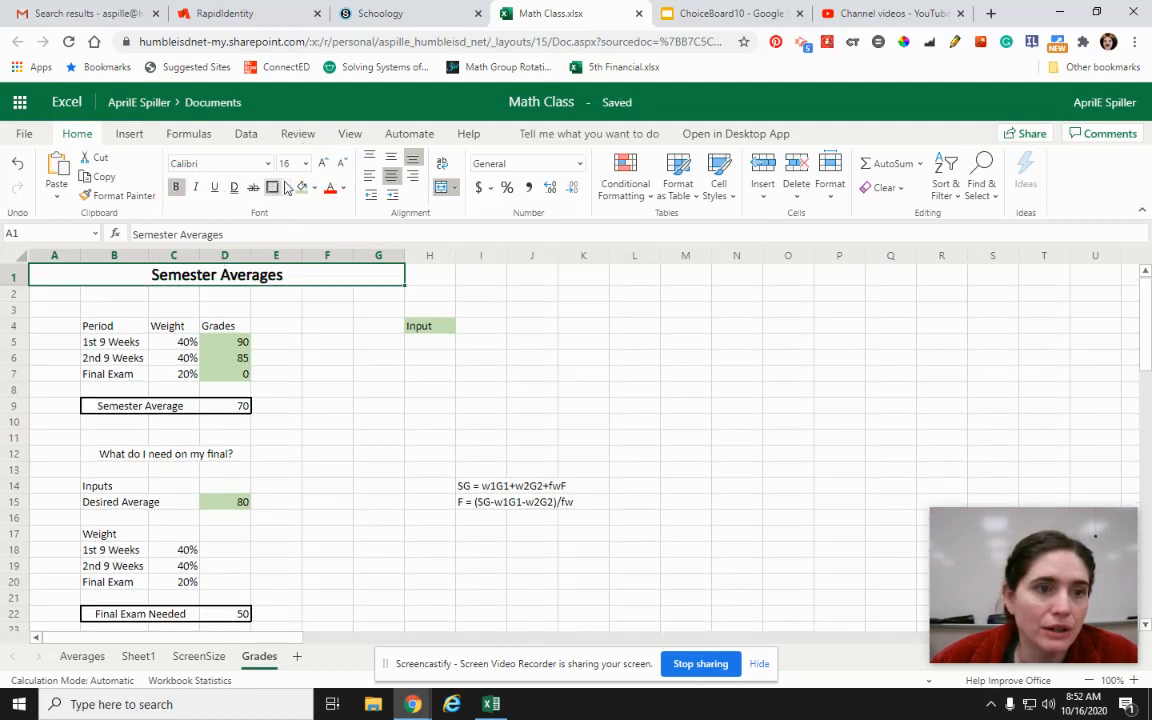
Step: Add a bottom border beneath the "Semester Averages" title and beneath the Period, Weight and Grades headers in B4:D4
click(288, 188)
click(301, 244)
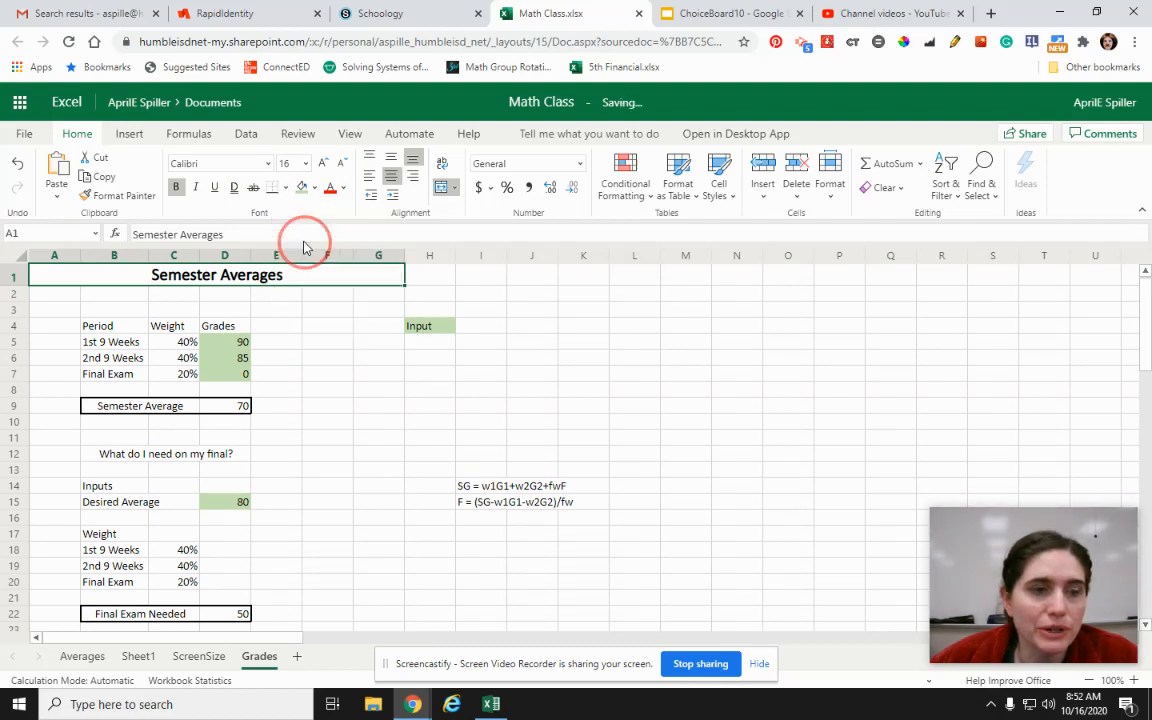
click(347, 507)
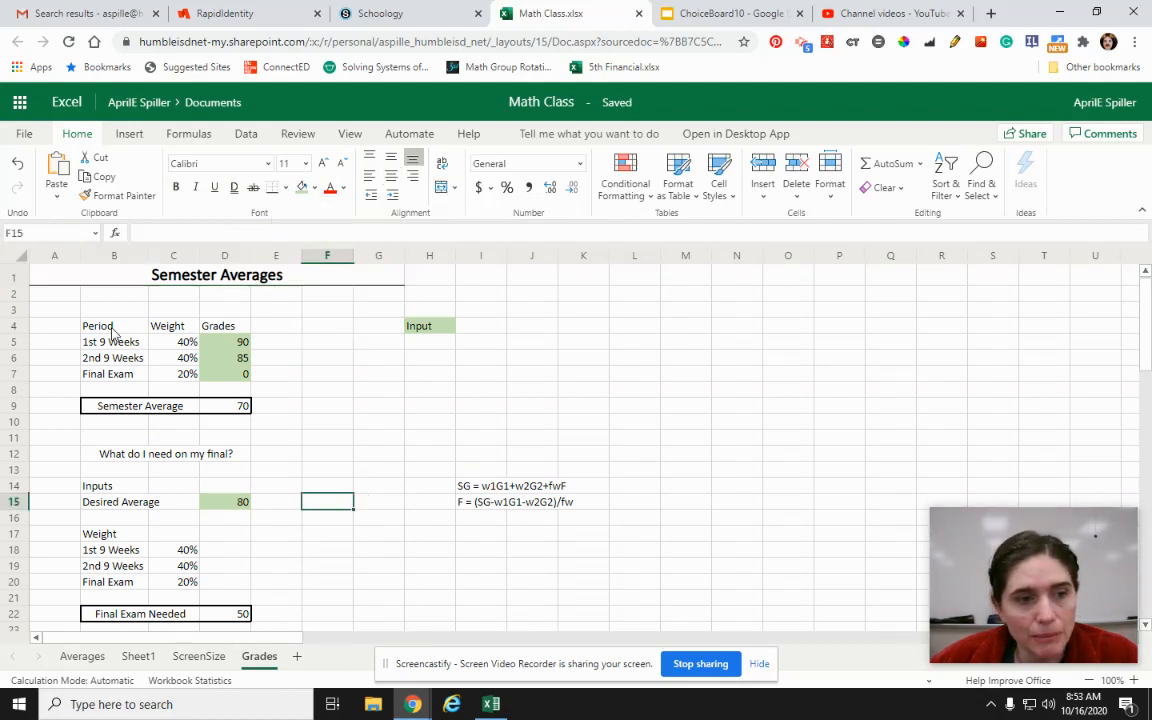
drag(113, 328, 212, 327)
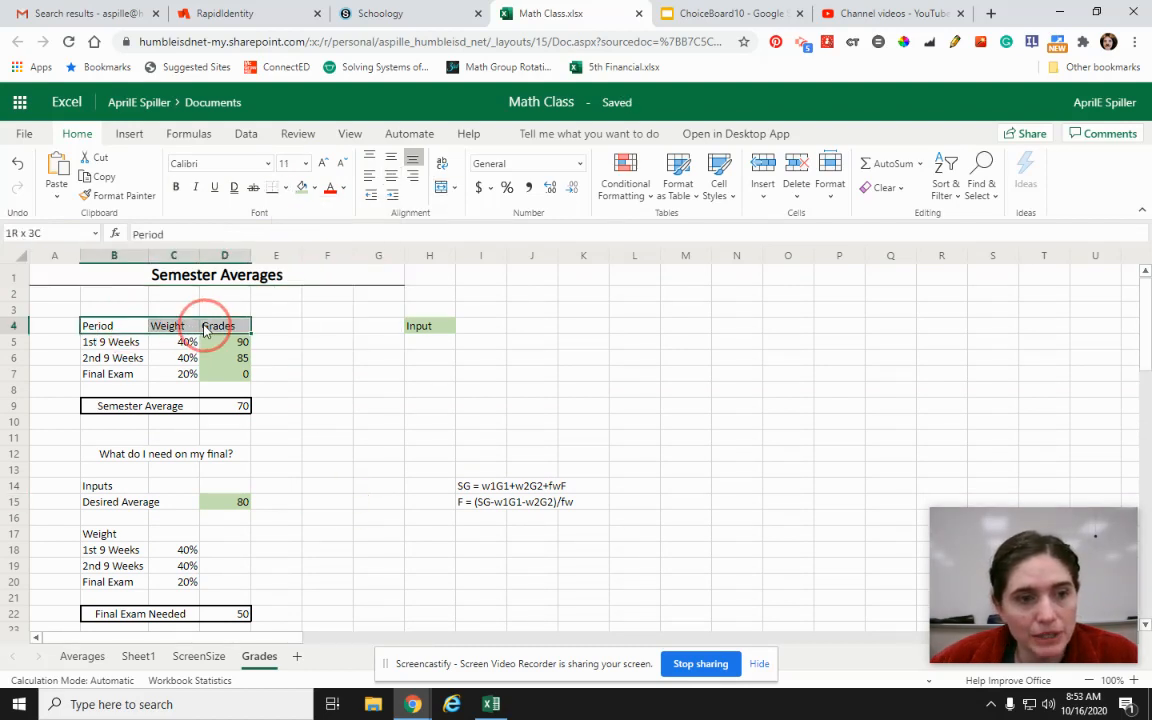
click(367, 378)
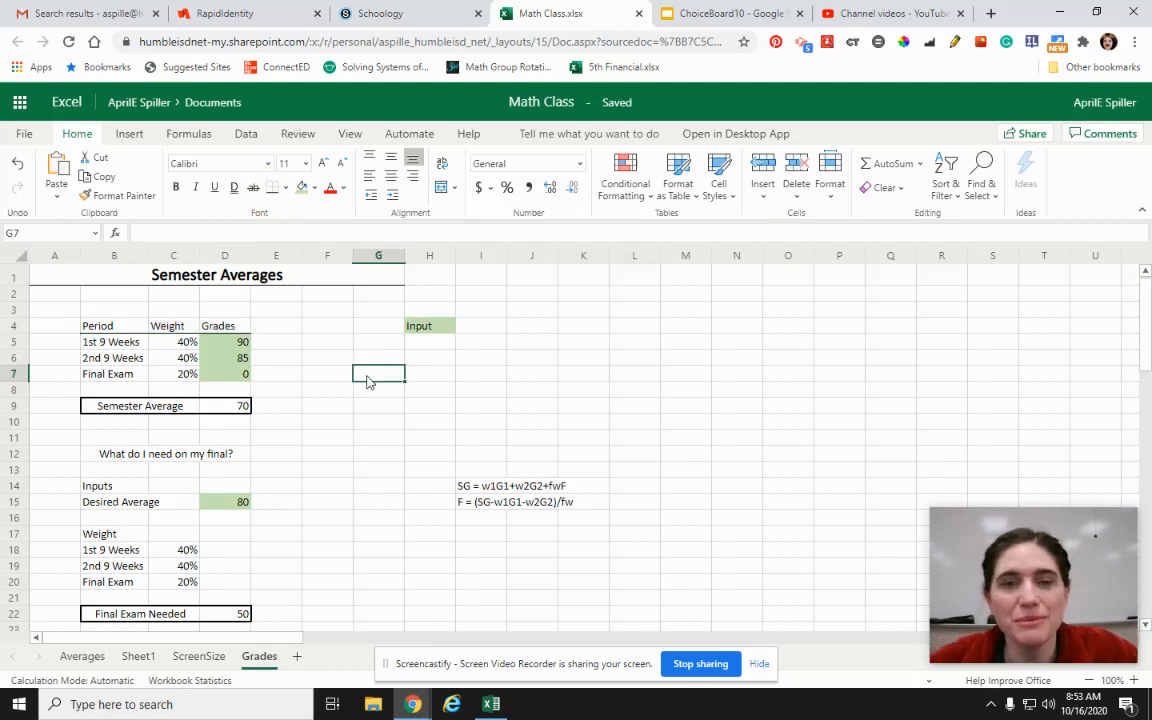